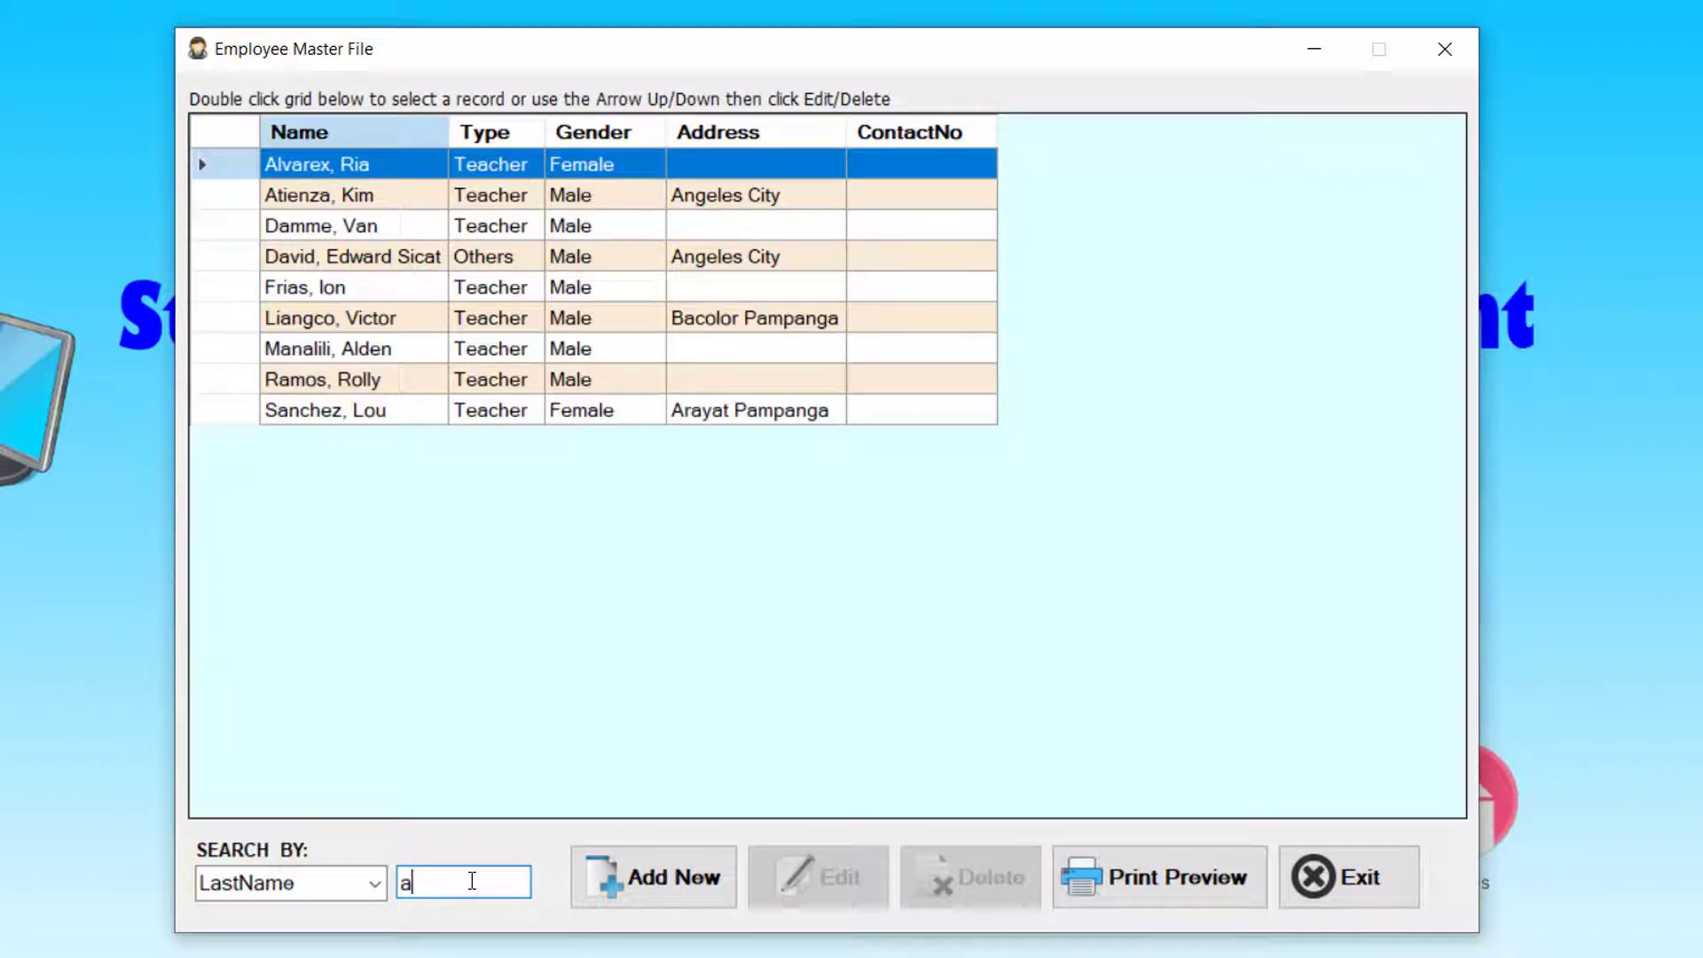
# - Try last-name searches 'te', 'd', 'e' and 'doe', then empty the search box to list all 16 employees
pyautogui.press('BackSpace')
pyautogui.write('te')
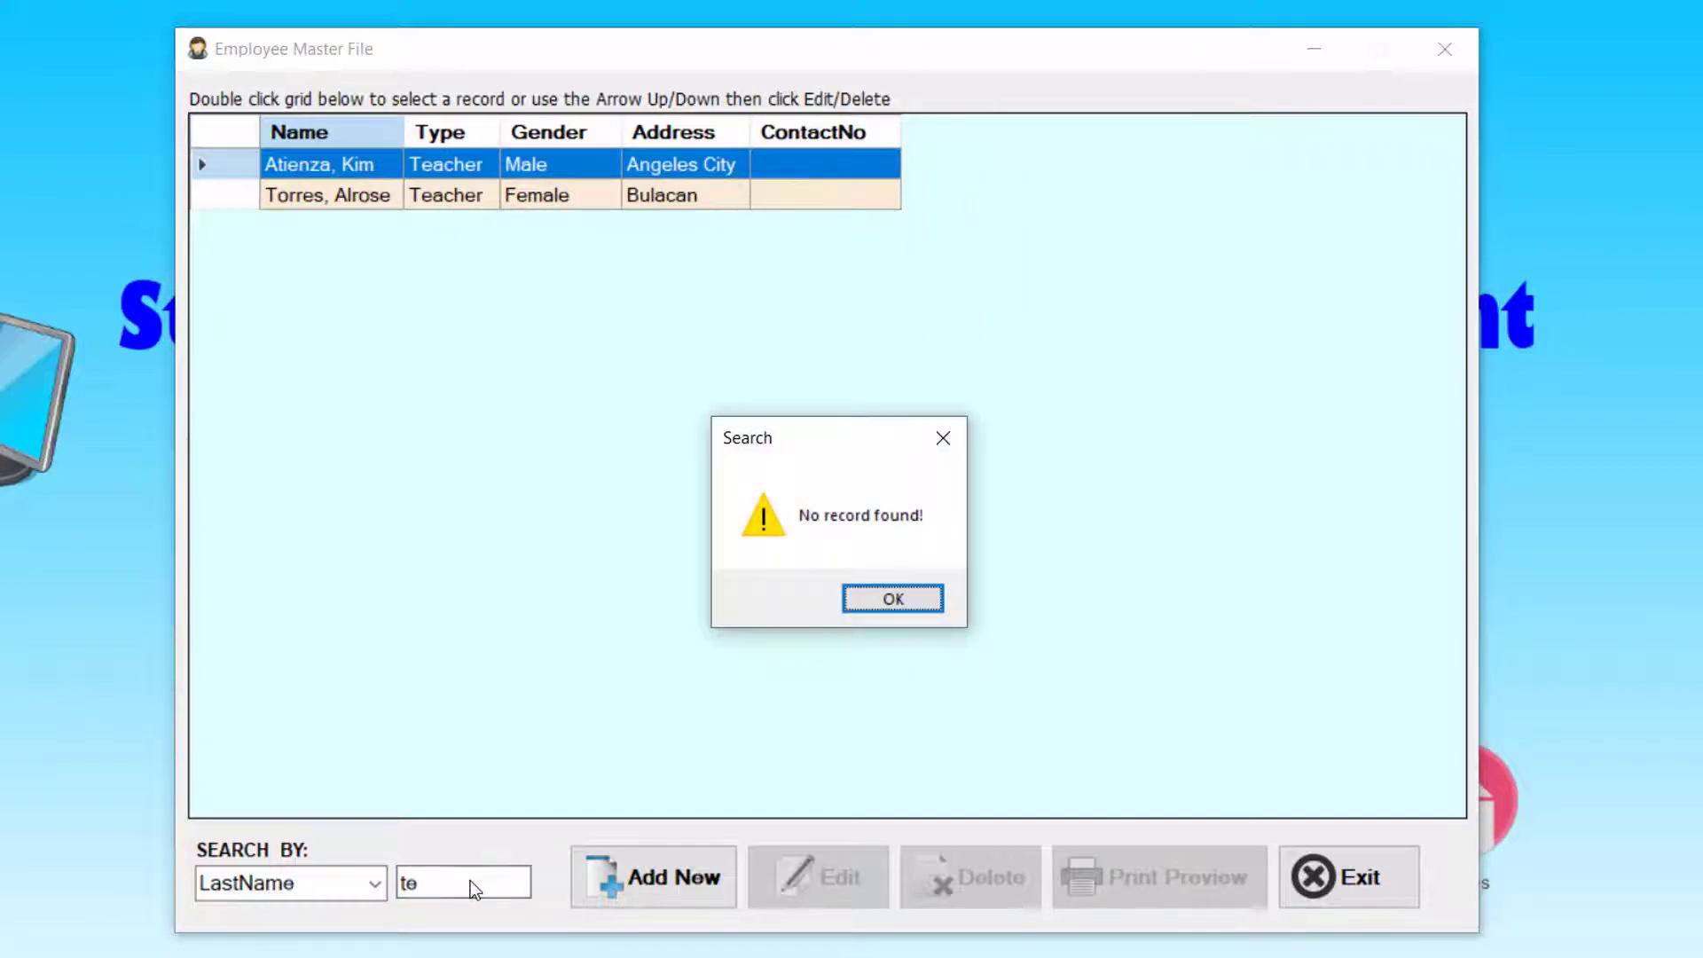
pyautogui.press('Return')
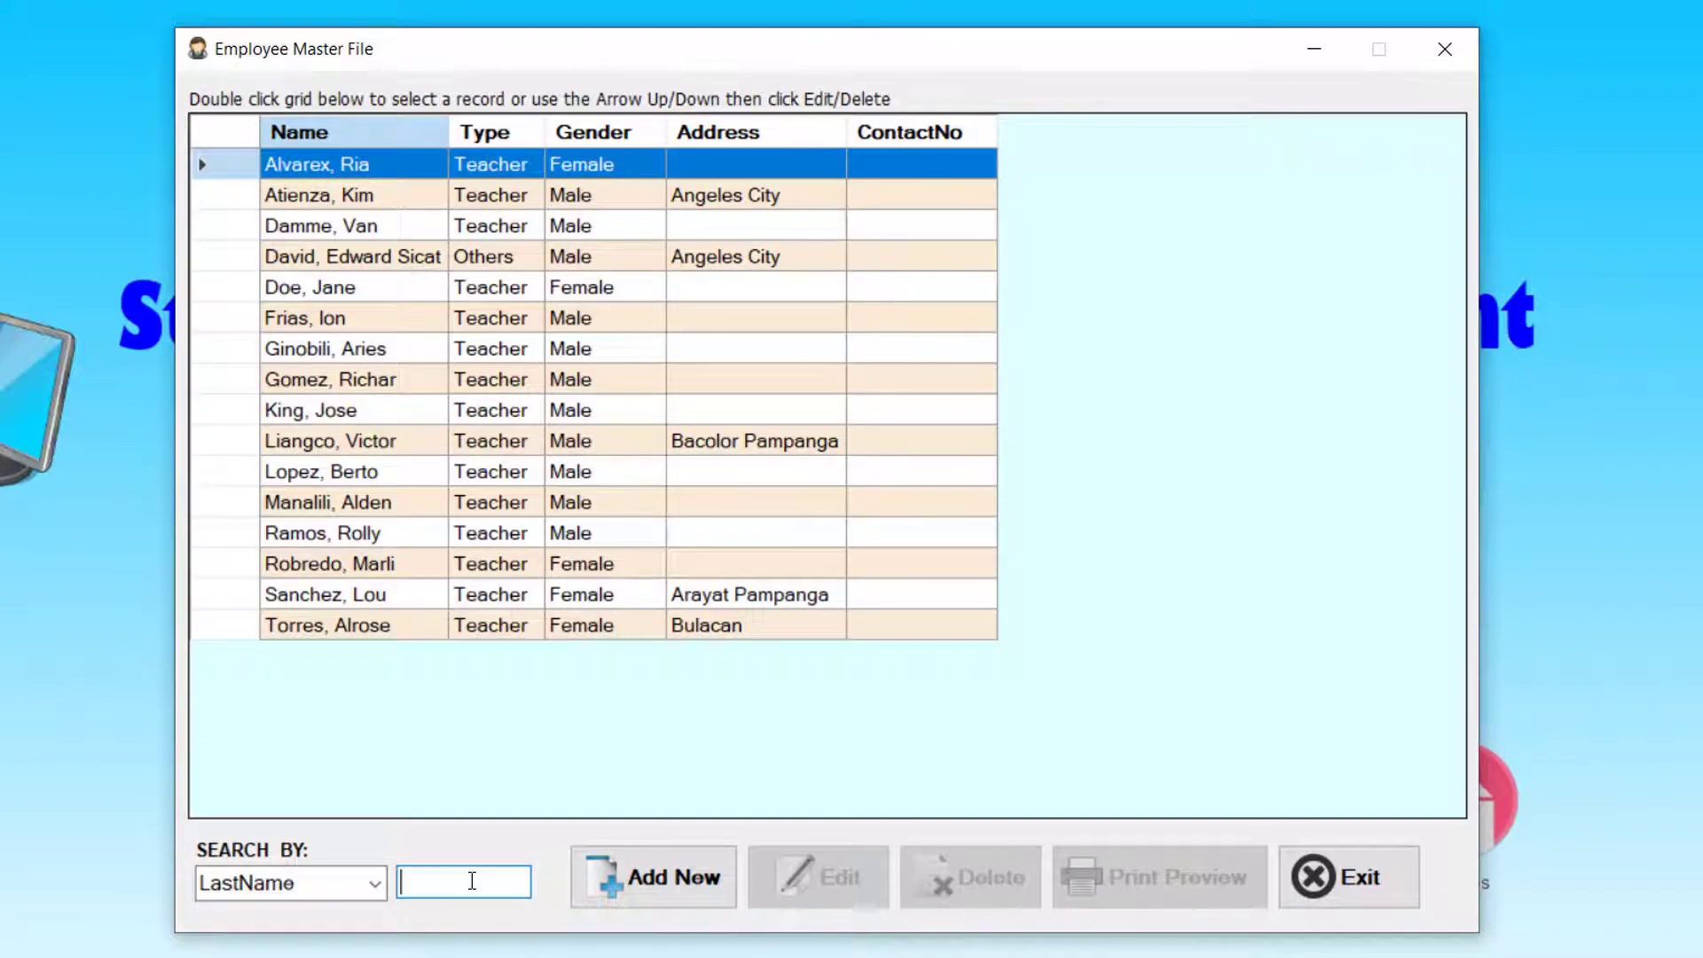
pyautogui.write('d')
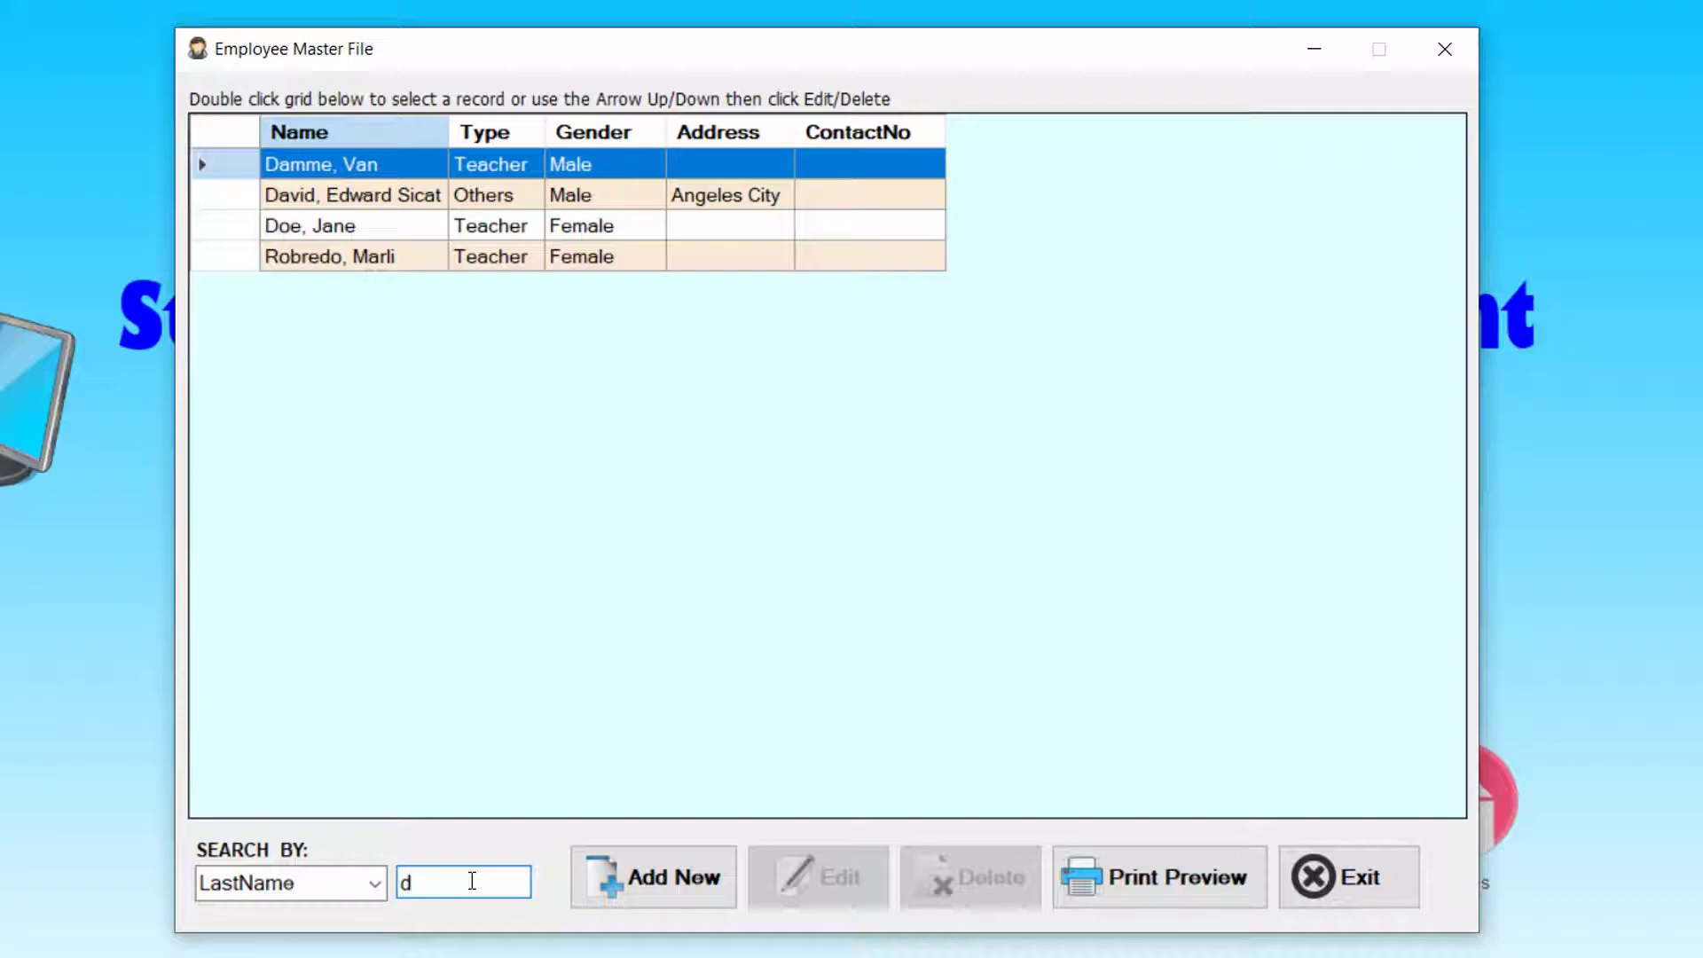
pyautogui.press('BackSpace')
pyautogui.write('e')
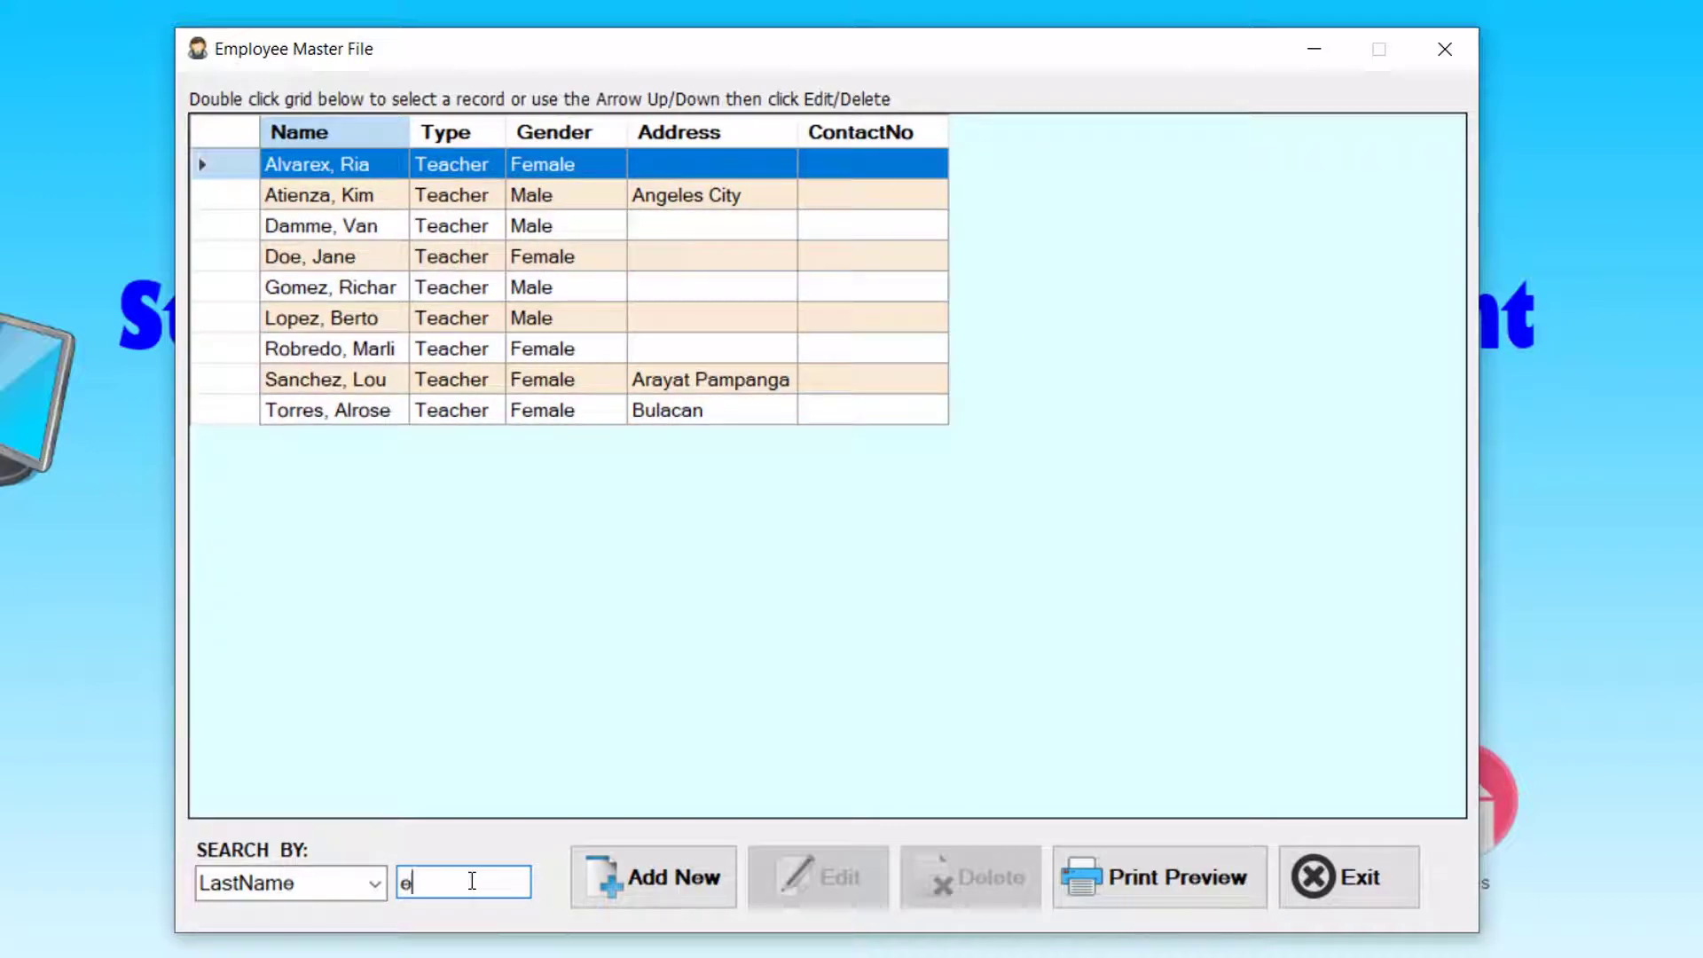
pyautogui.press('BackSpace')
pyautogui.write('doe')
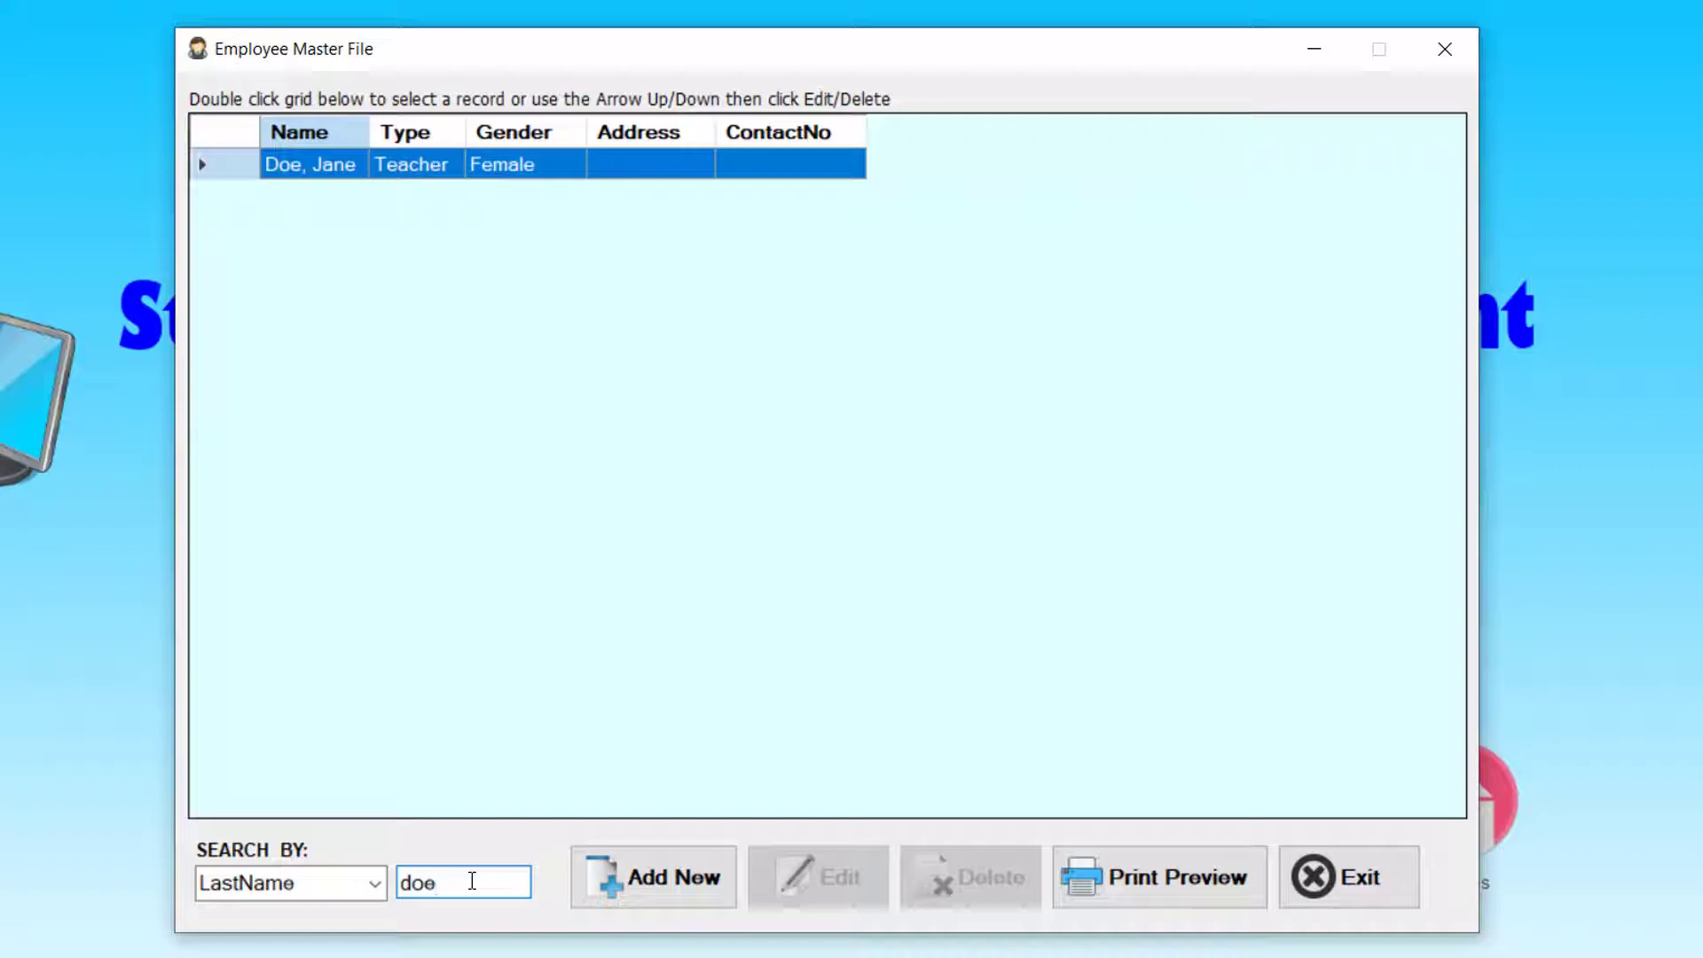
pyautogui.press('BackSpace')
pyautogui.press('BackSpace')
pyautogui.press('BackSpace')
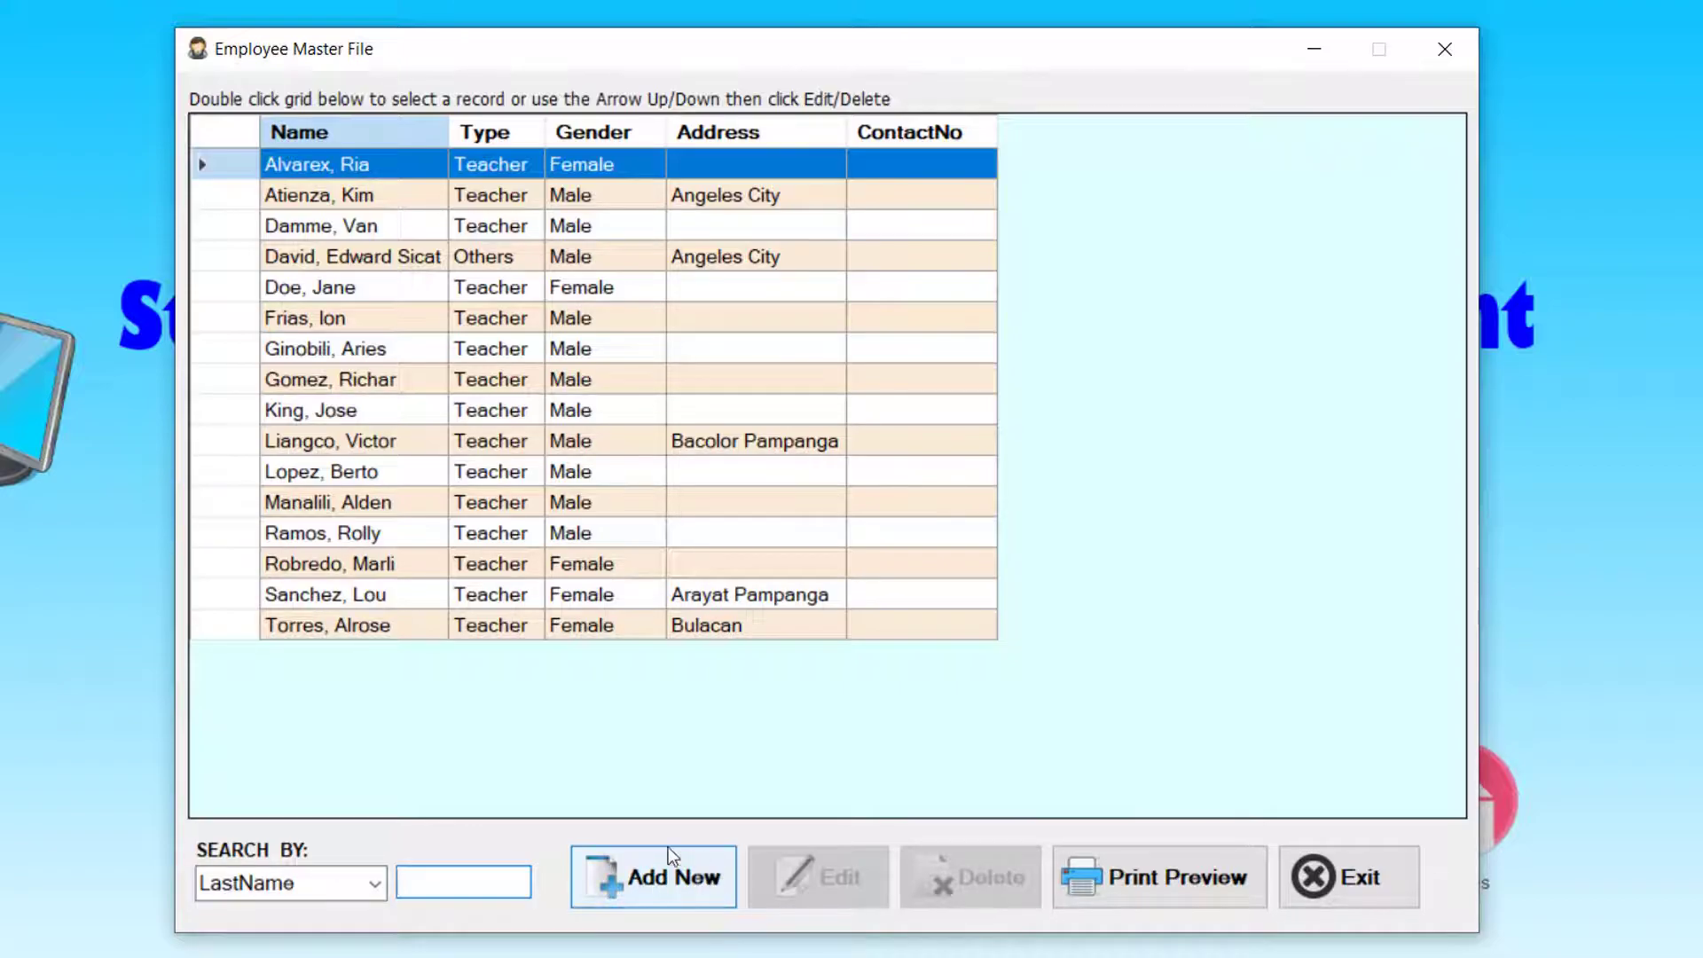
# - Start a new Teacher employee record and enter the last and first names
pyautogui.click(660, 890)
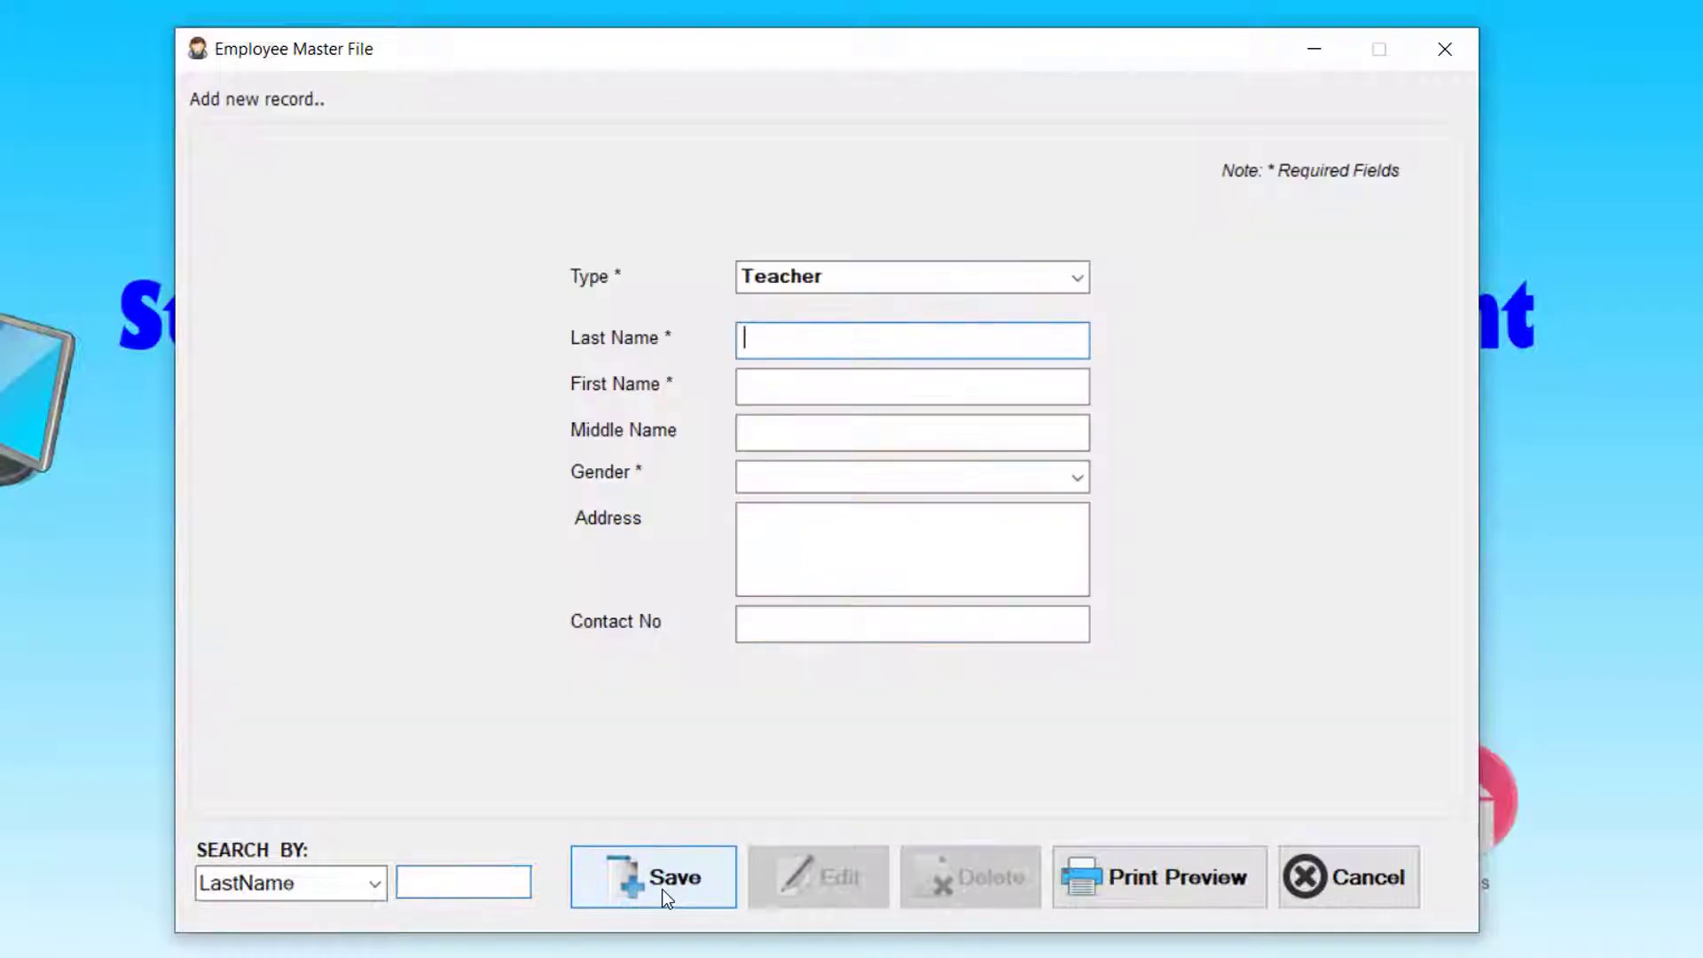
pyautogui.click(1081, 278)
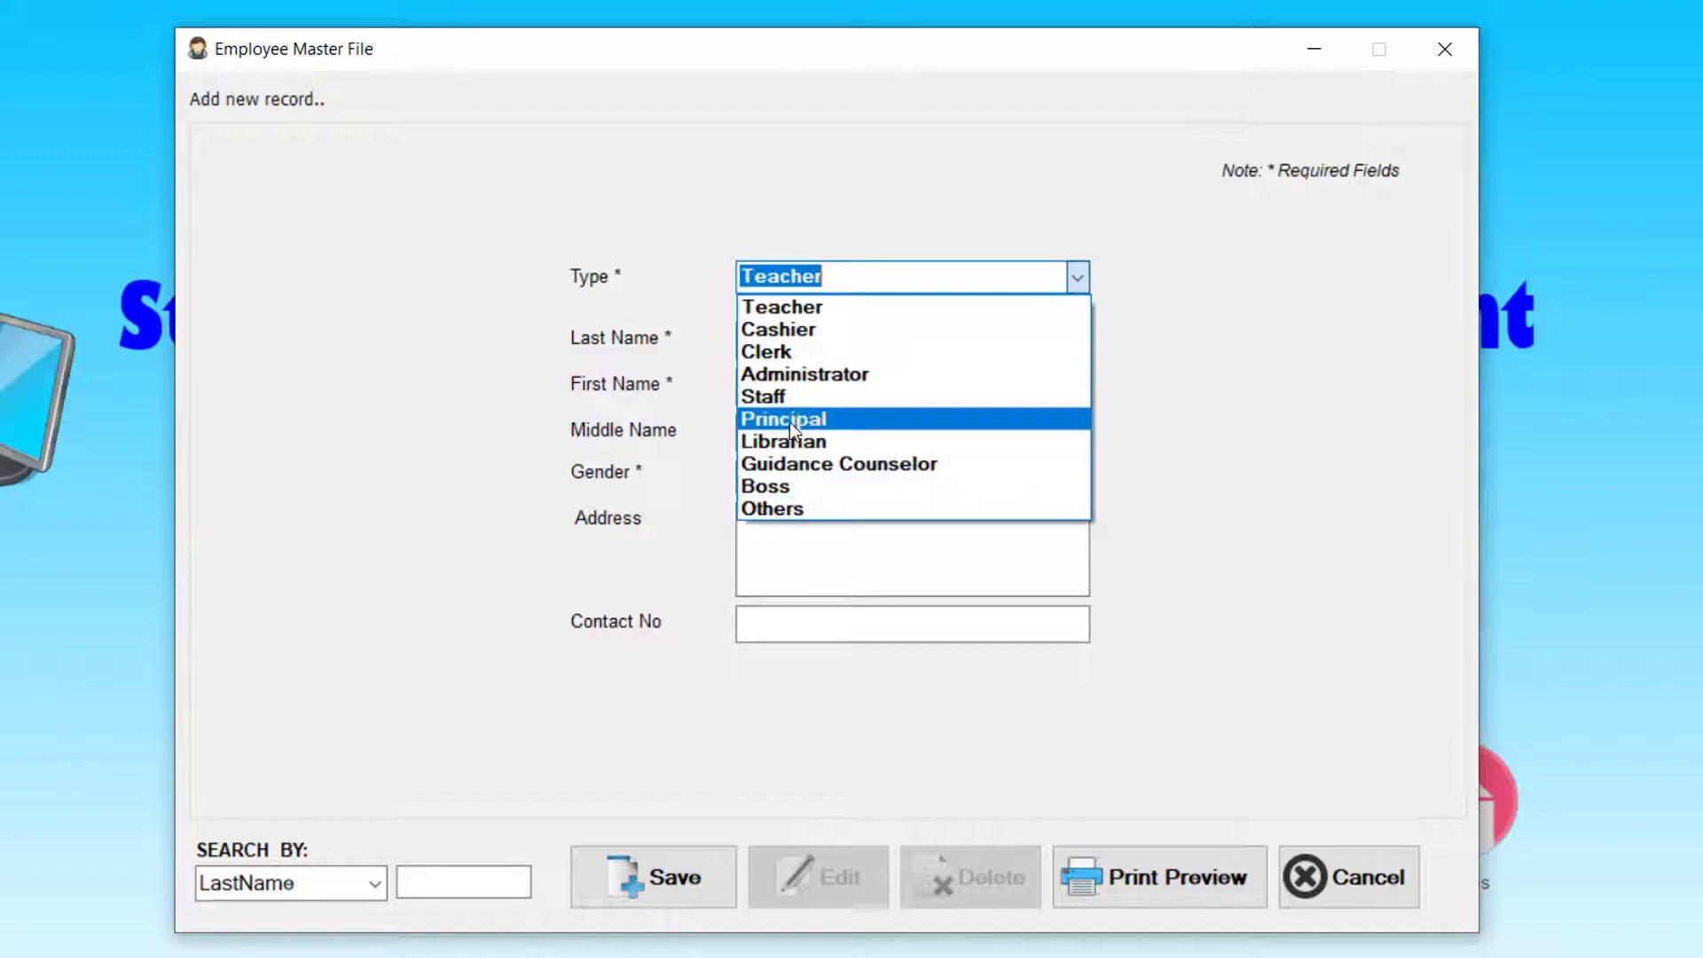
pyautogui.click(818, 302)
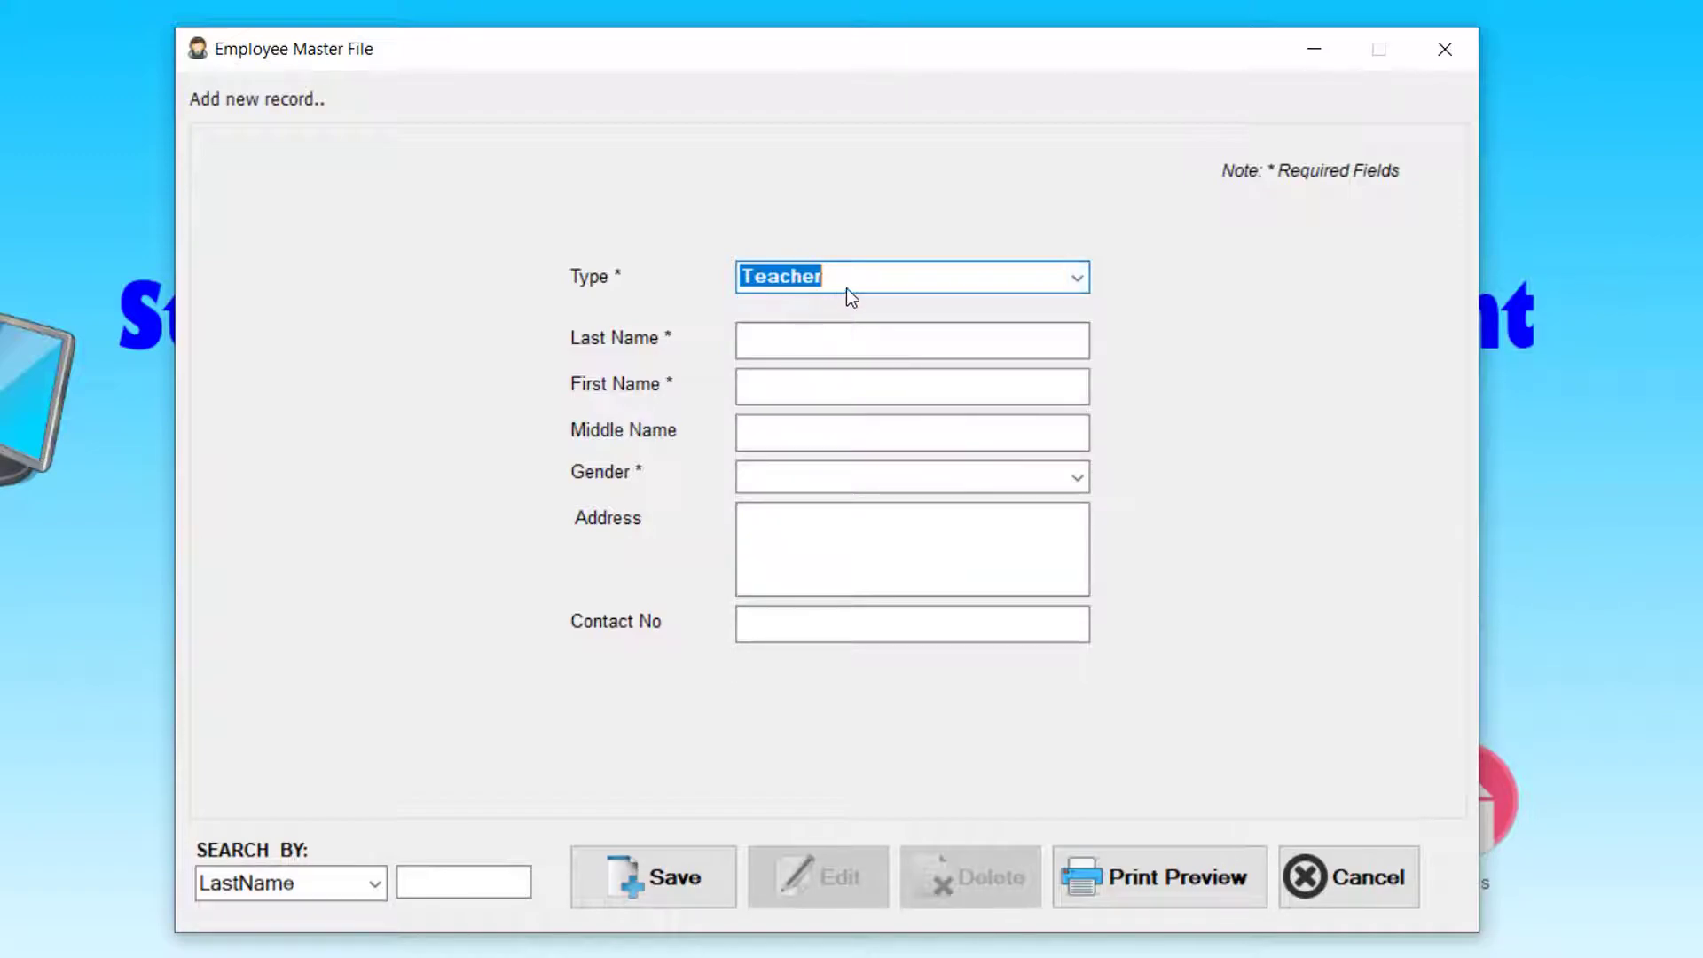
pyautogui.click(846, 337)
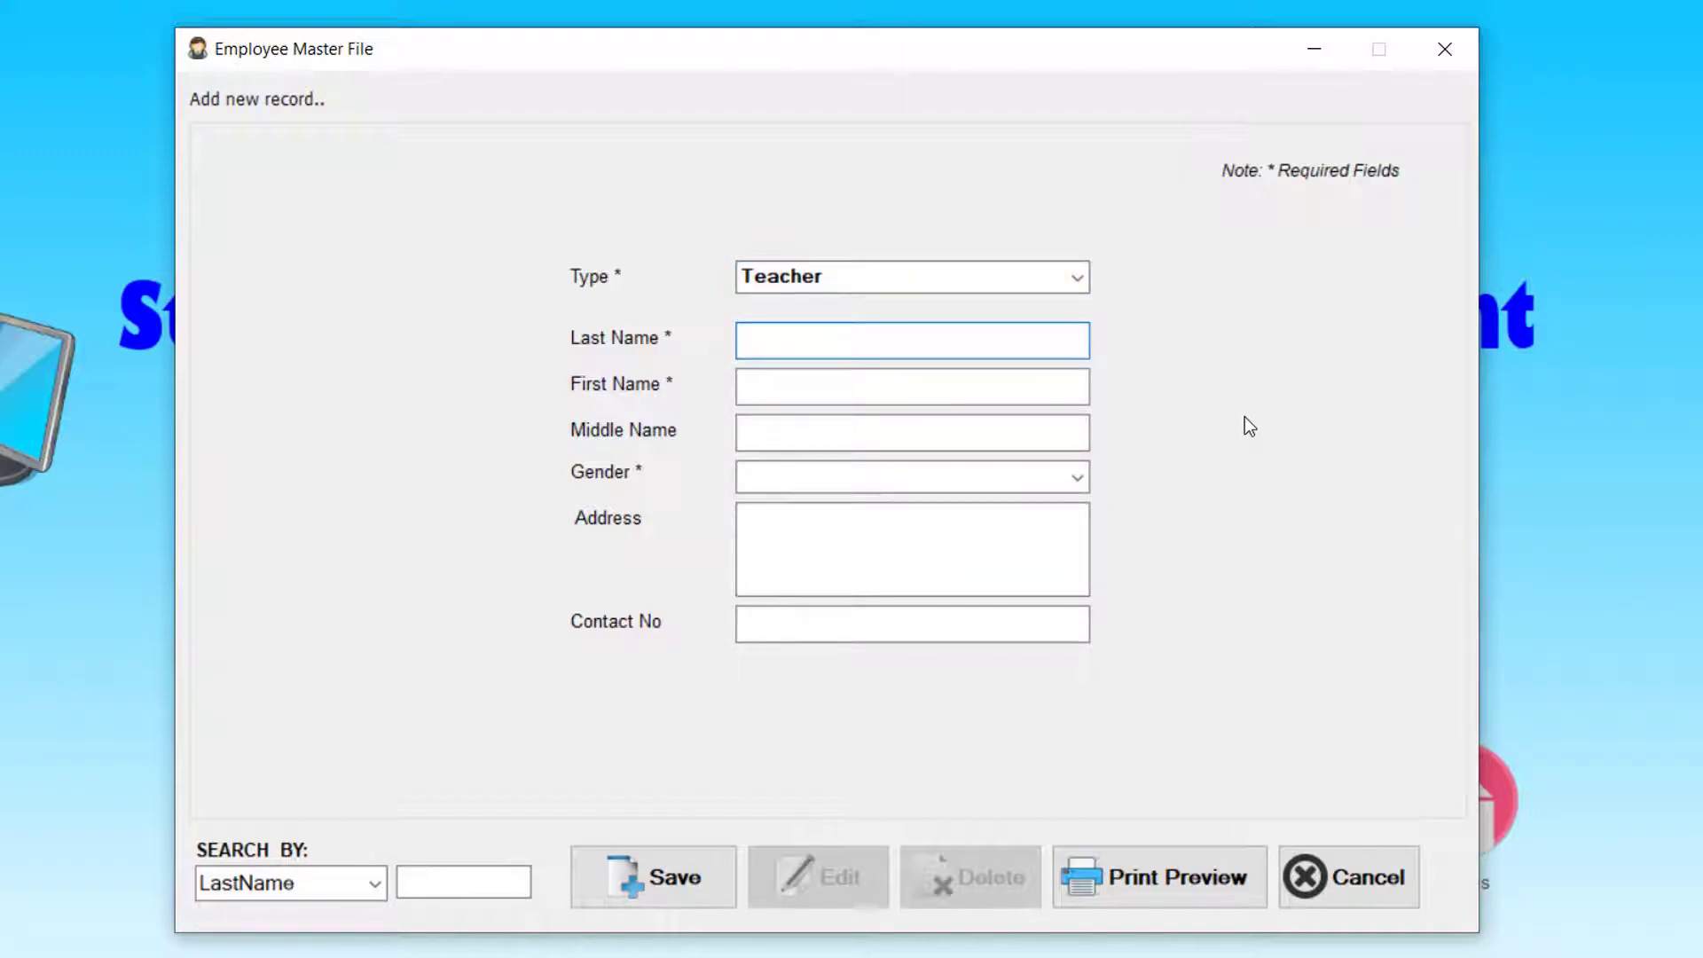
pyautogui.press('Tab')
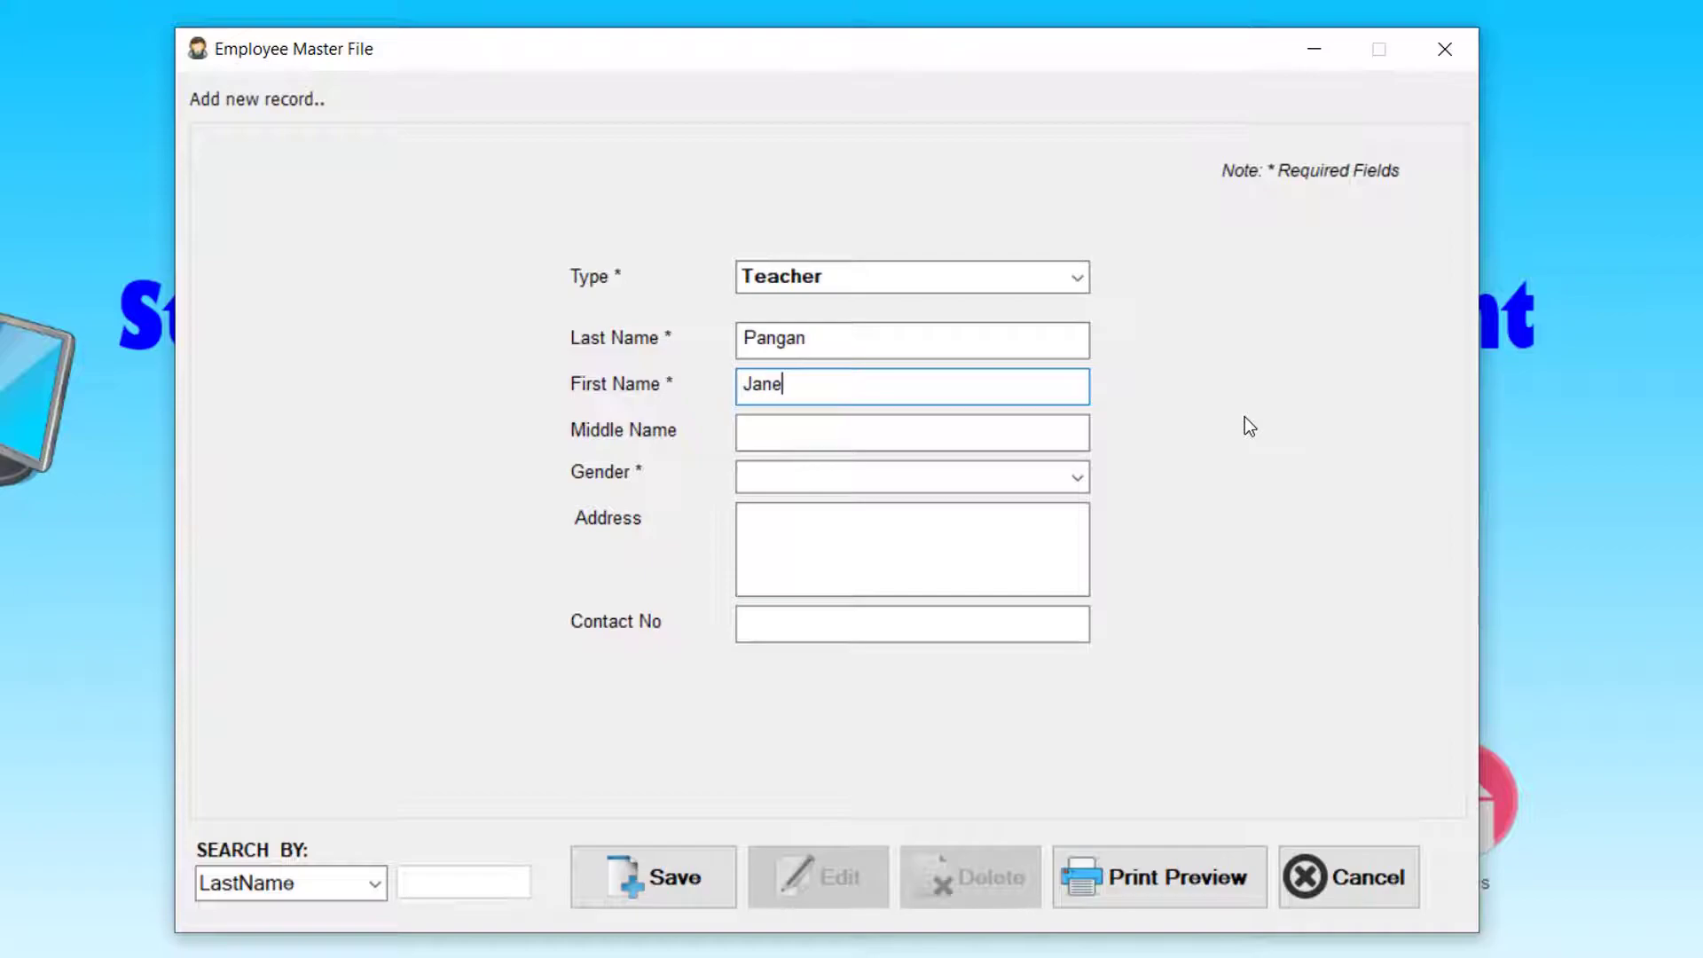
# - Set gender to Female, fill in the address and contact number, and submit the record for saving
pyautogui.press('Tab')
pyautogui.press('Tab')
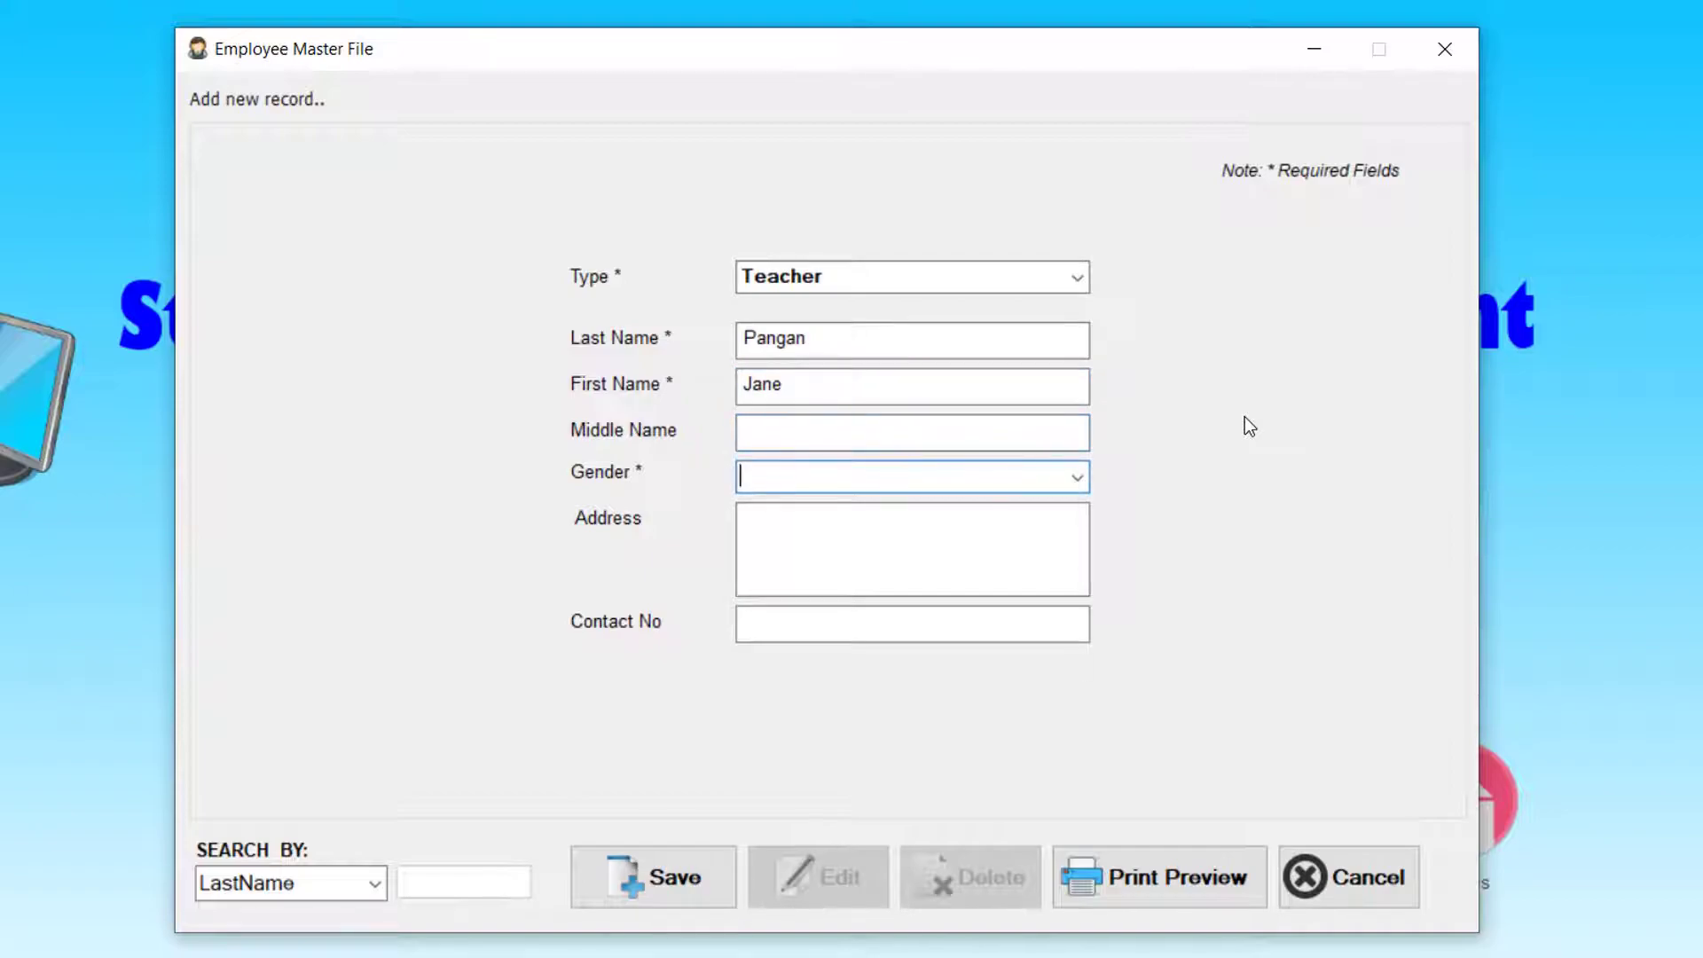
pyautogui.press('Down')
pyautogui.press('Down')
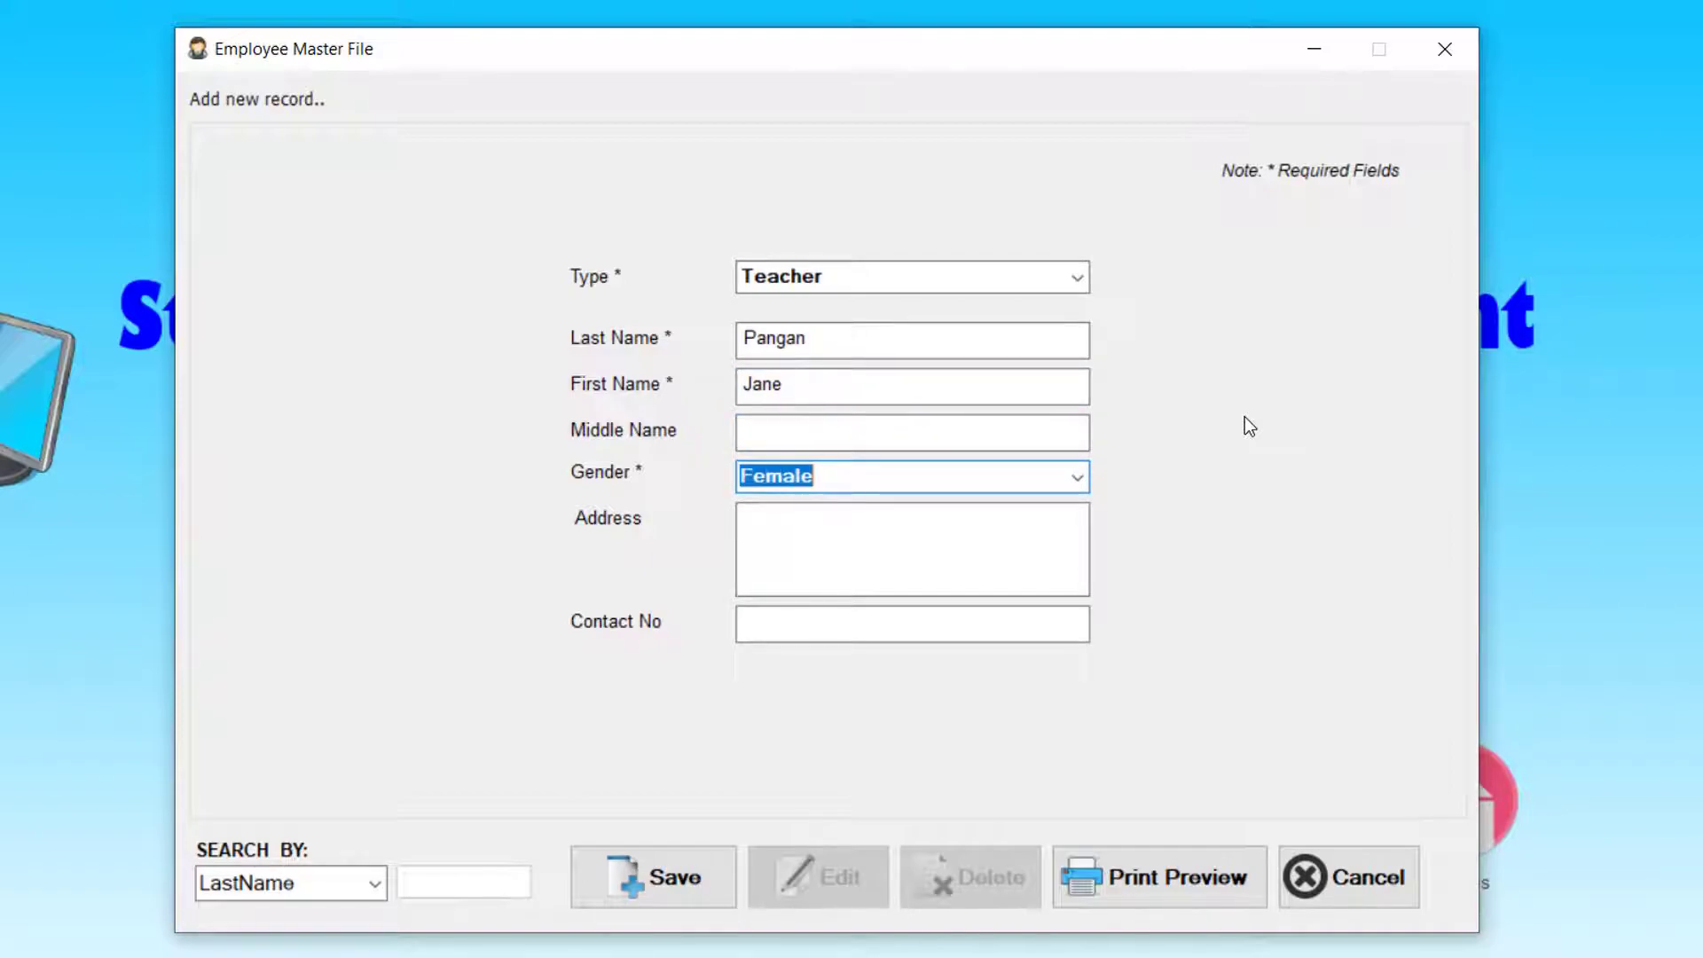
pyautogui.press('Tab')
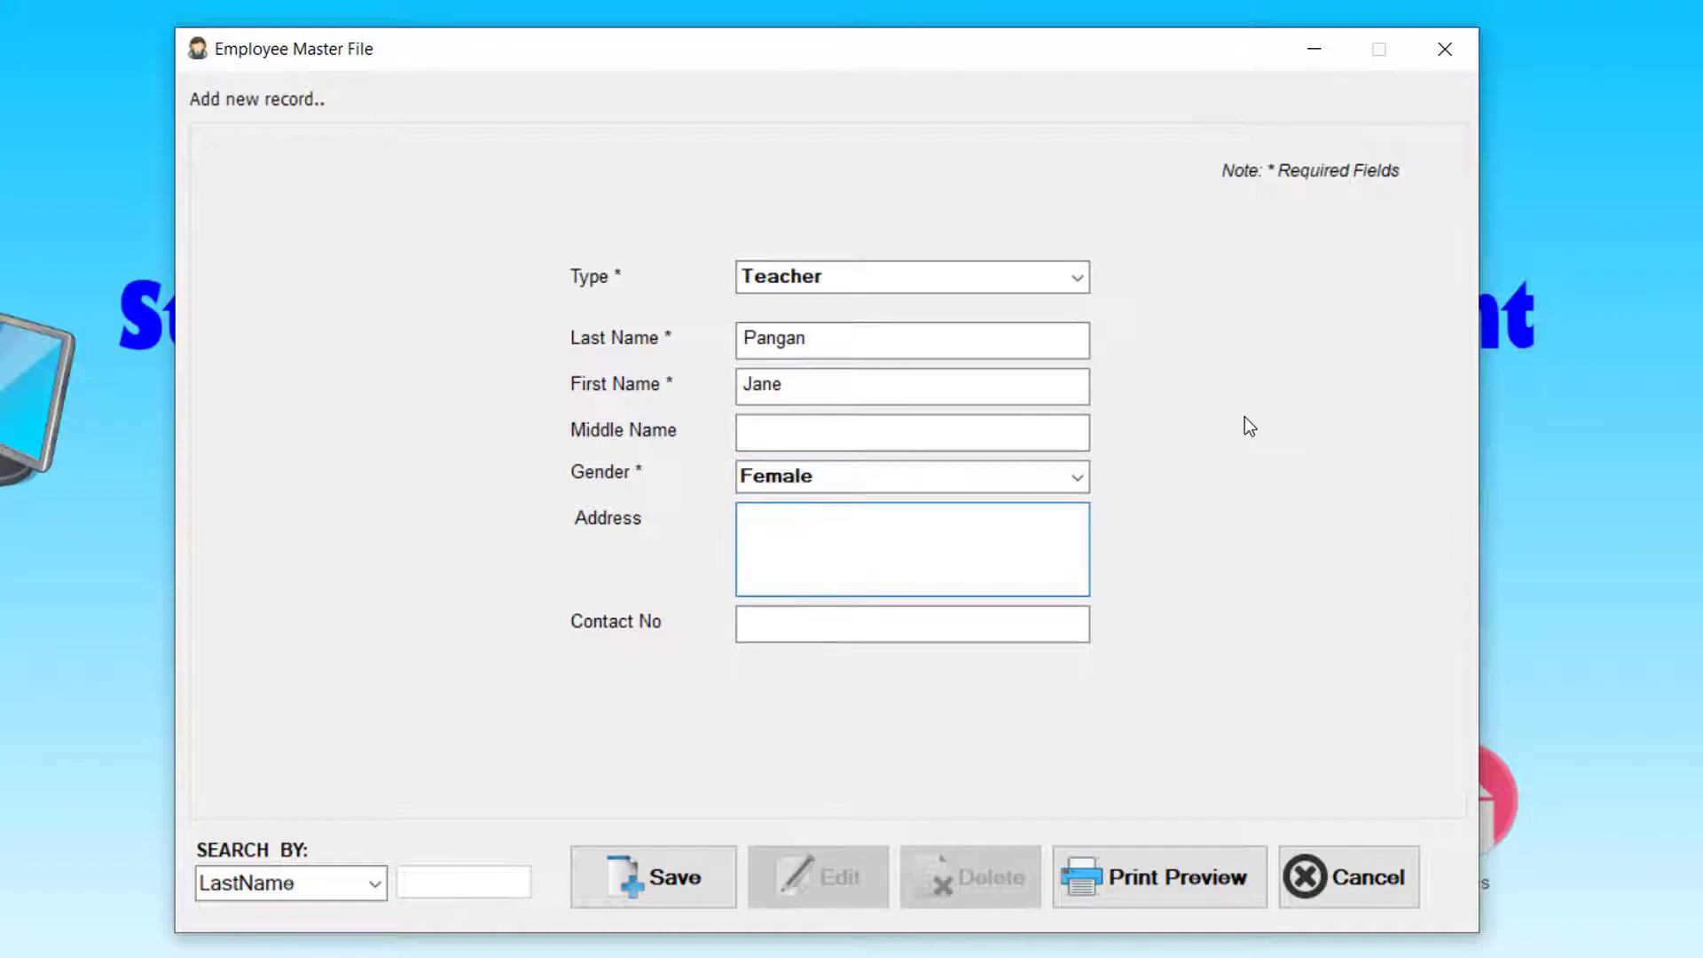
pyautogui.write('Brgy Mining Angeles City')
pyautogui.press('Tab')
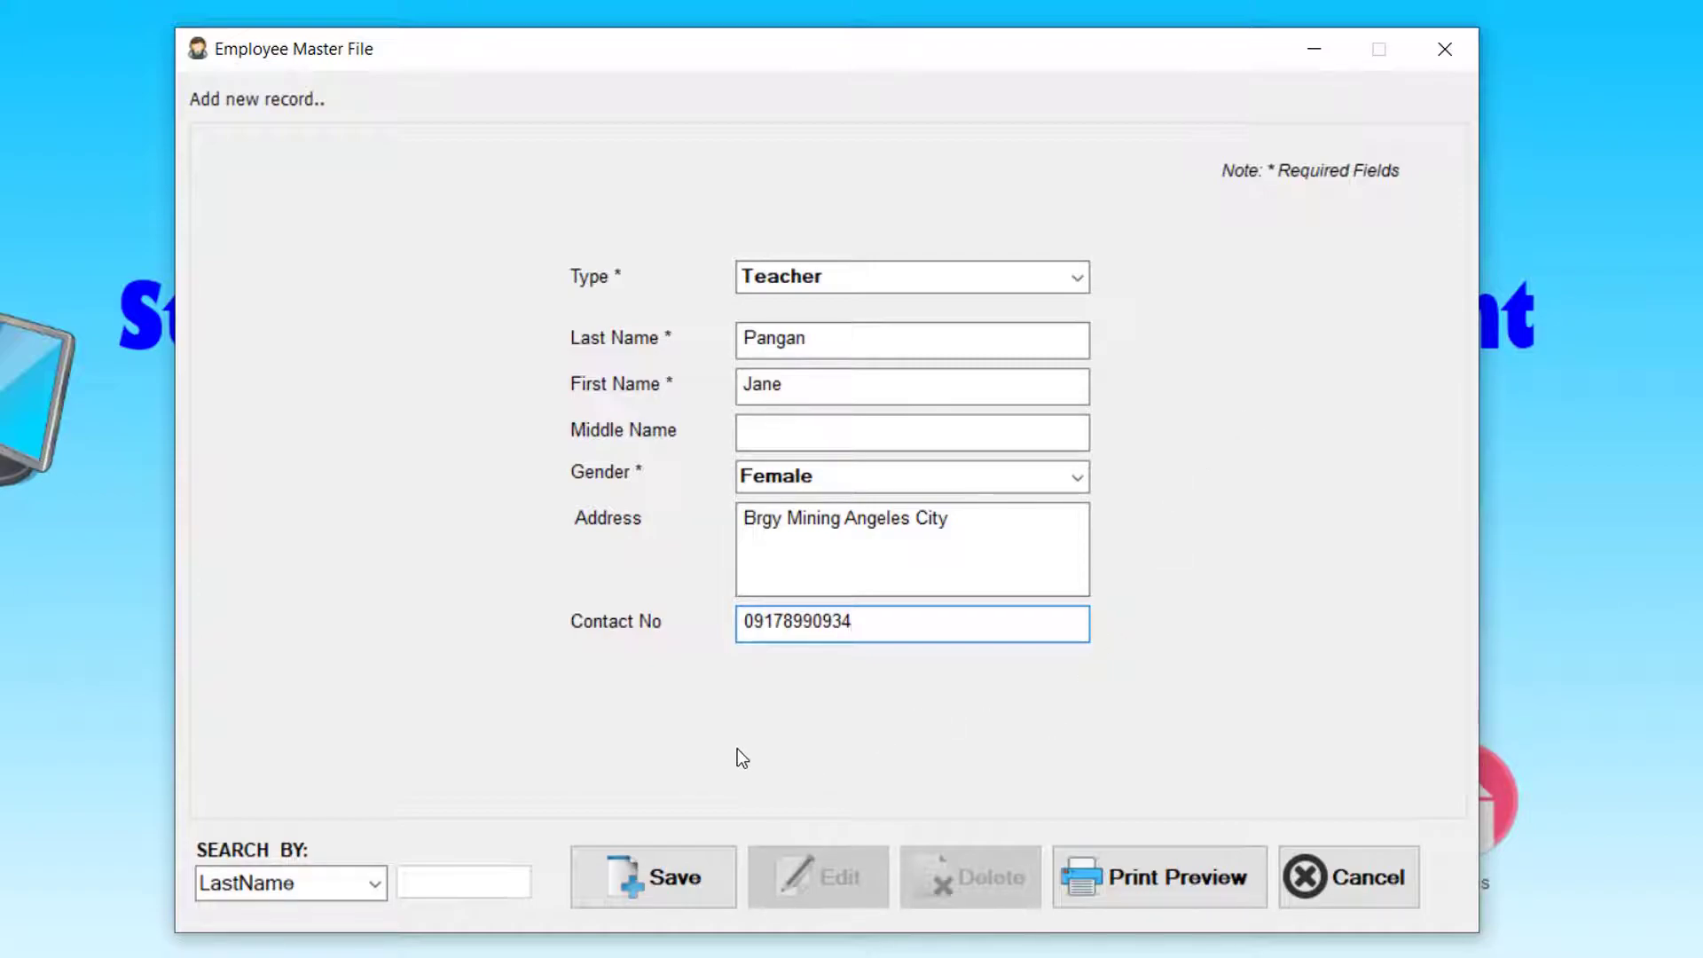
pyautogui.click(667, 875)
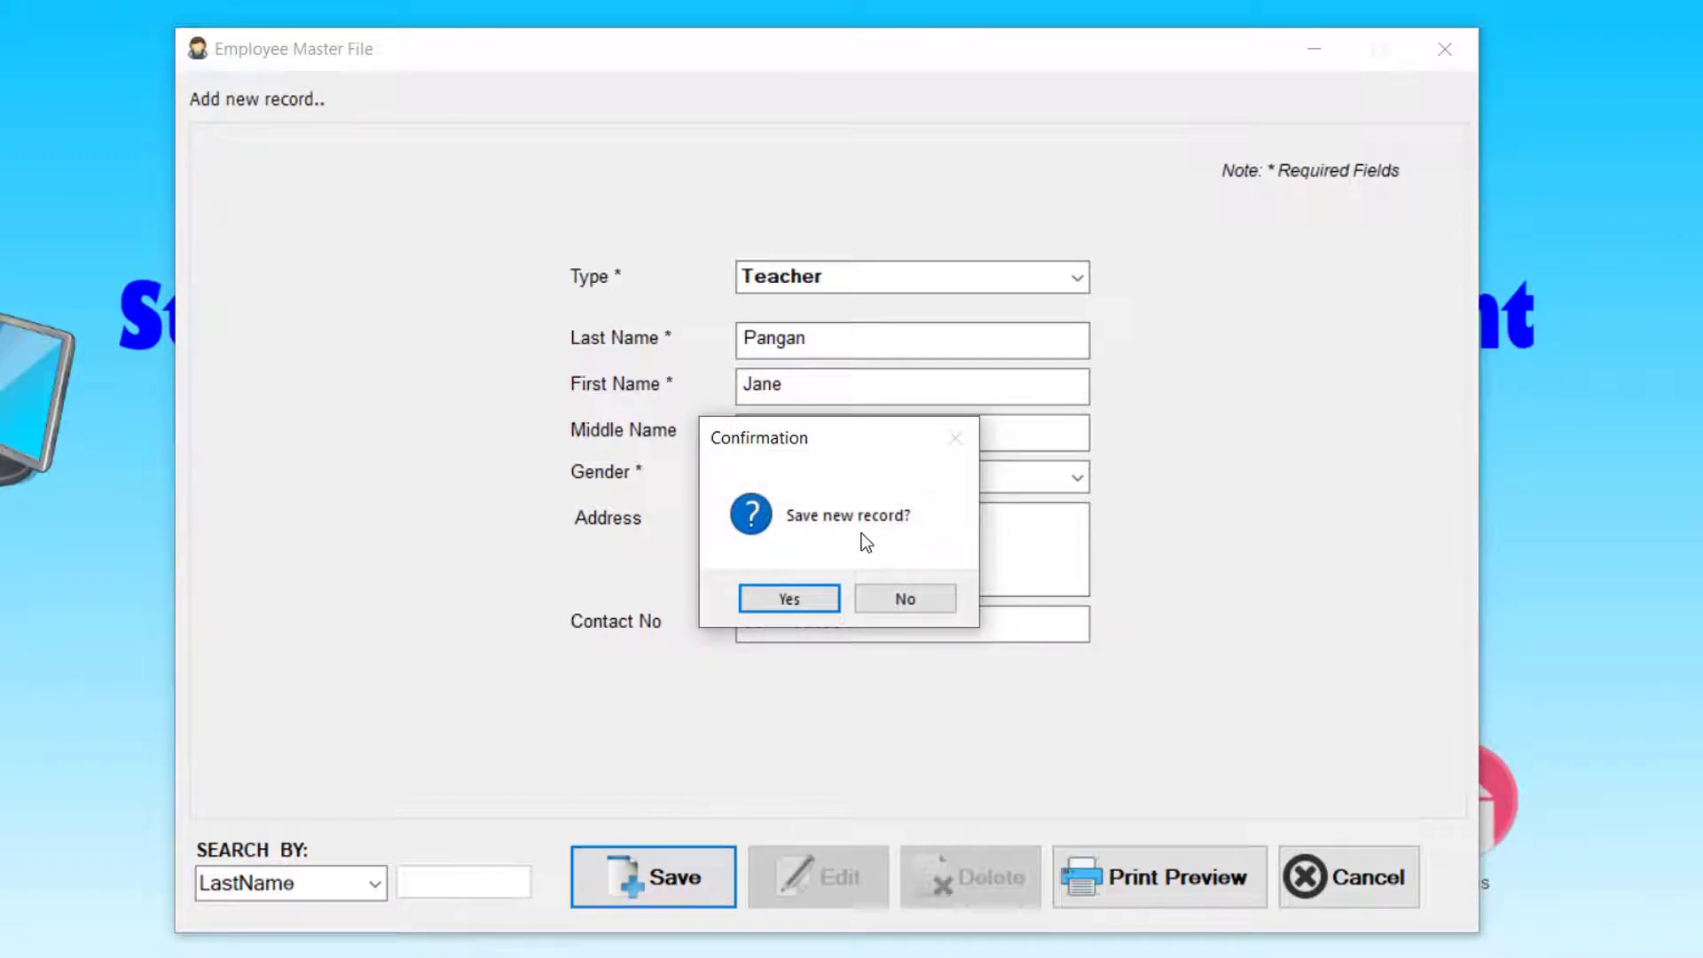
# - Confirm saving the Teacher record, then search last names for 'pan' to show only her
pyautogui.click(805, 596)
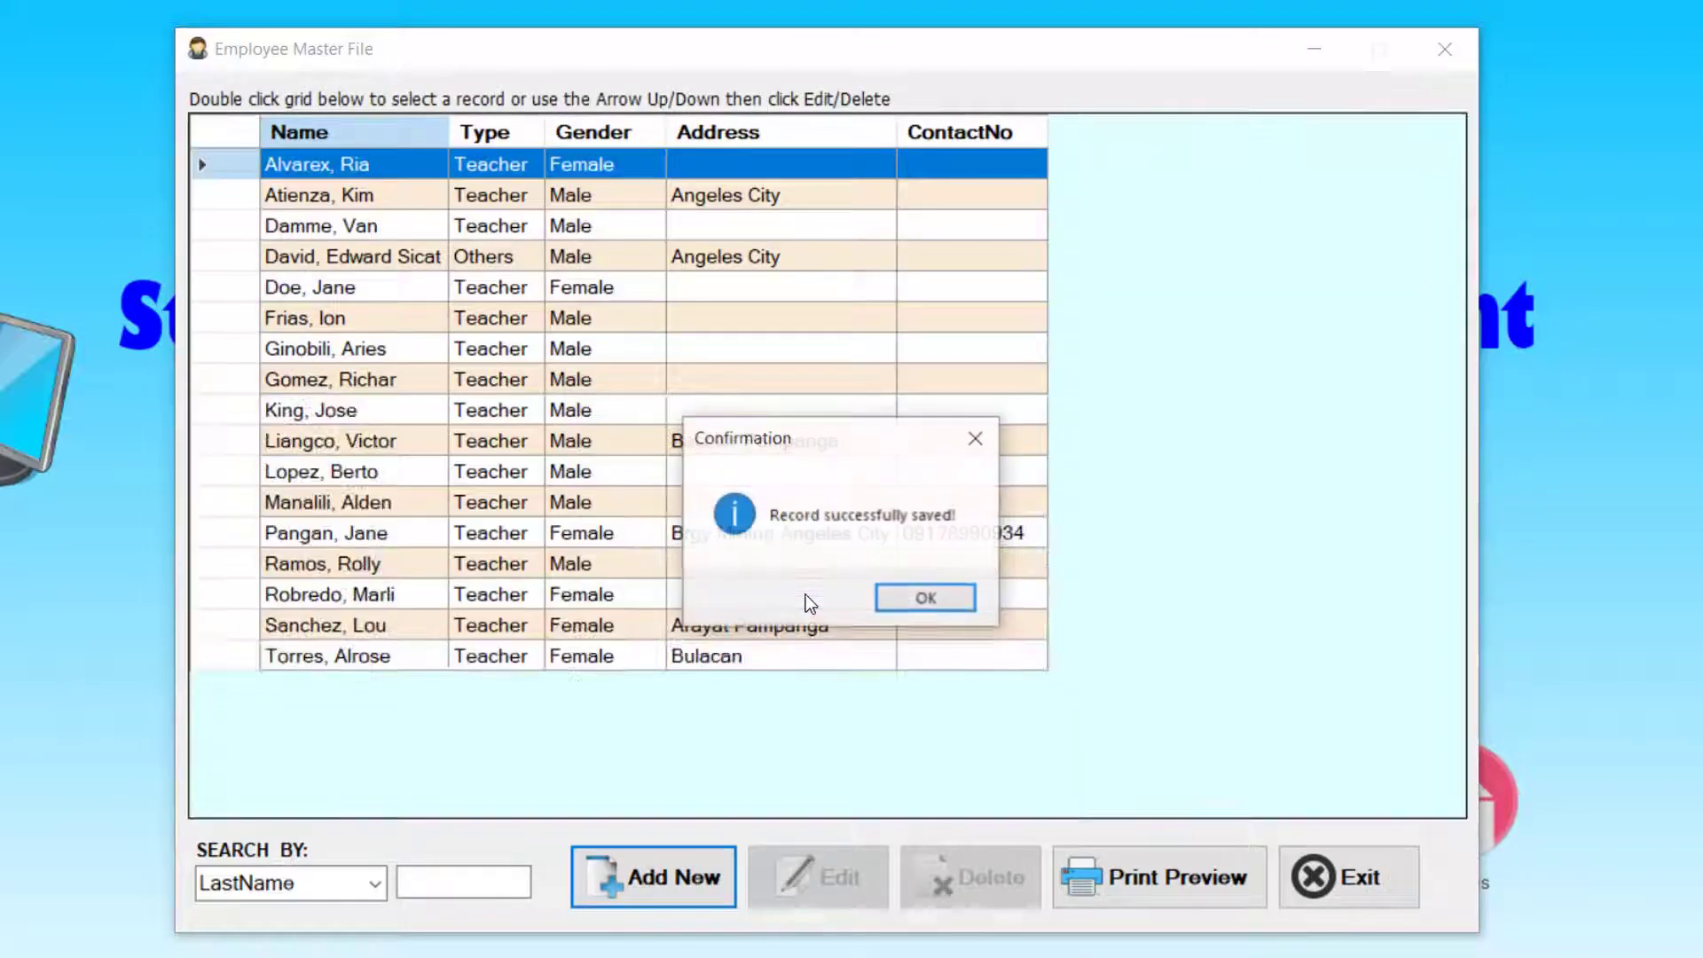
pyautogui.click(941, 598)
pyautogui.click(495, 887)
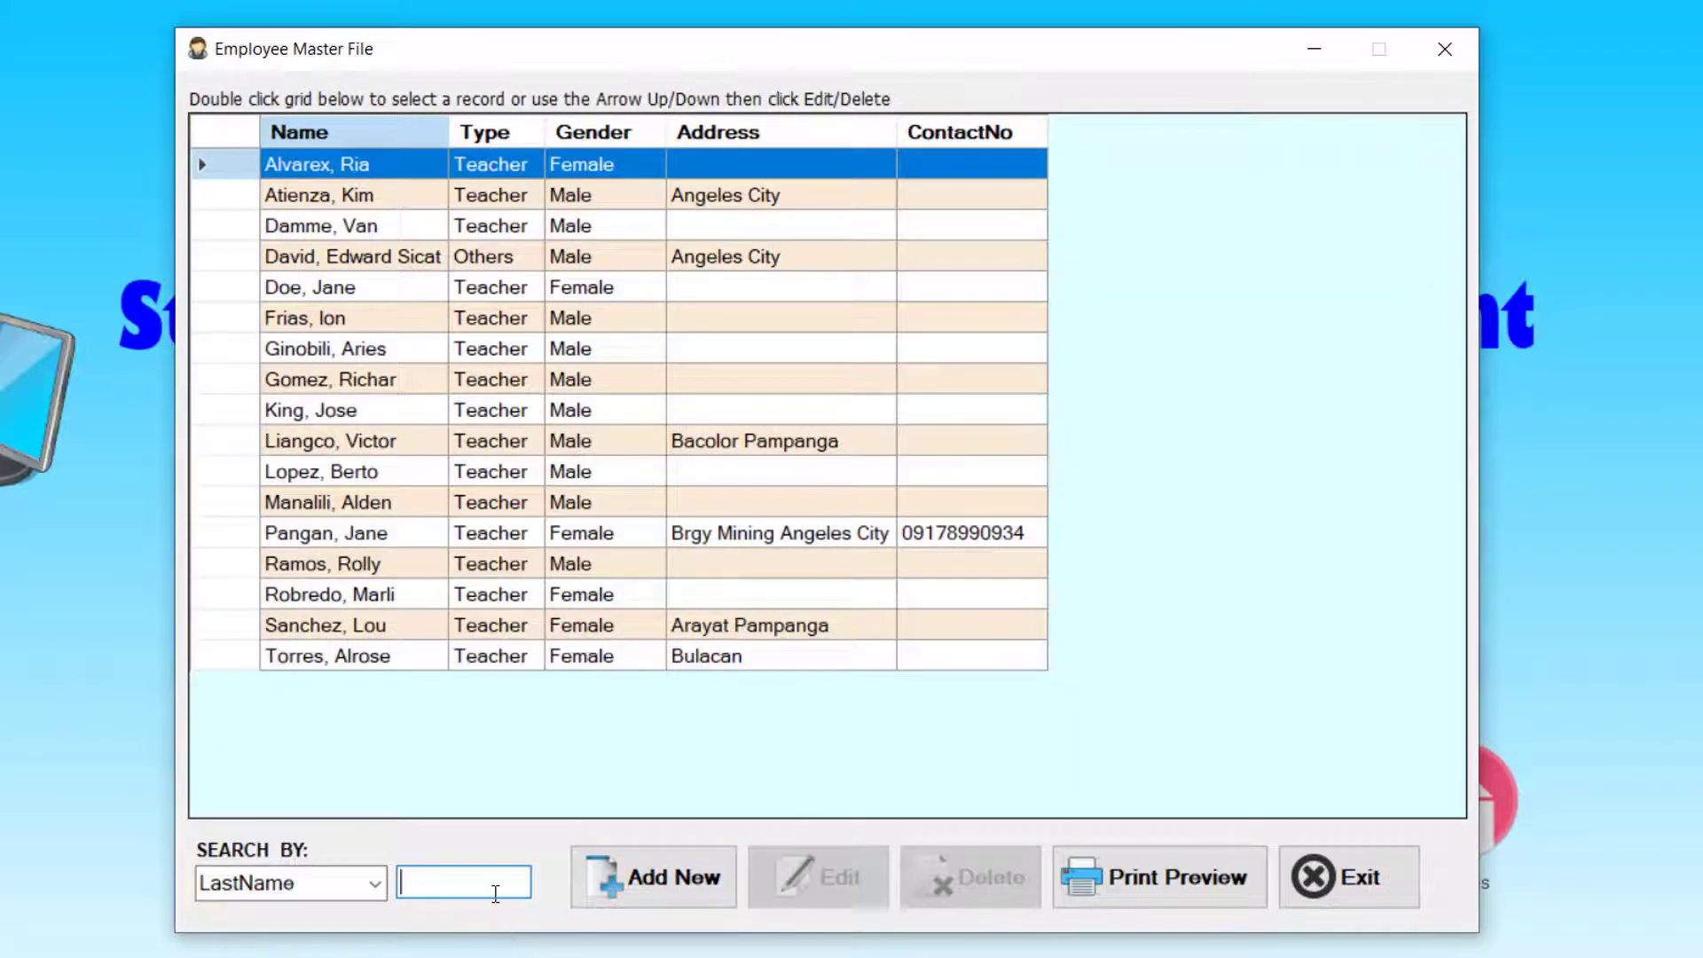
pyautogui.write('j')
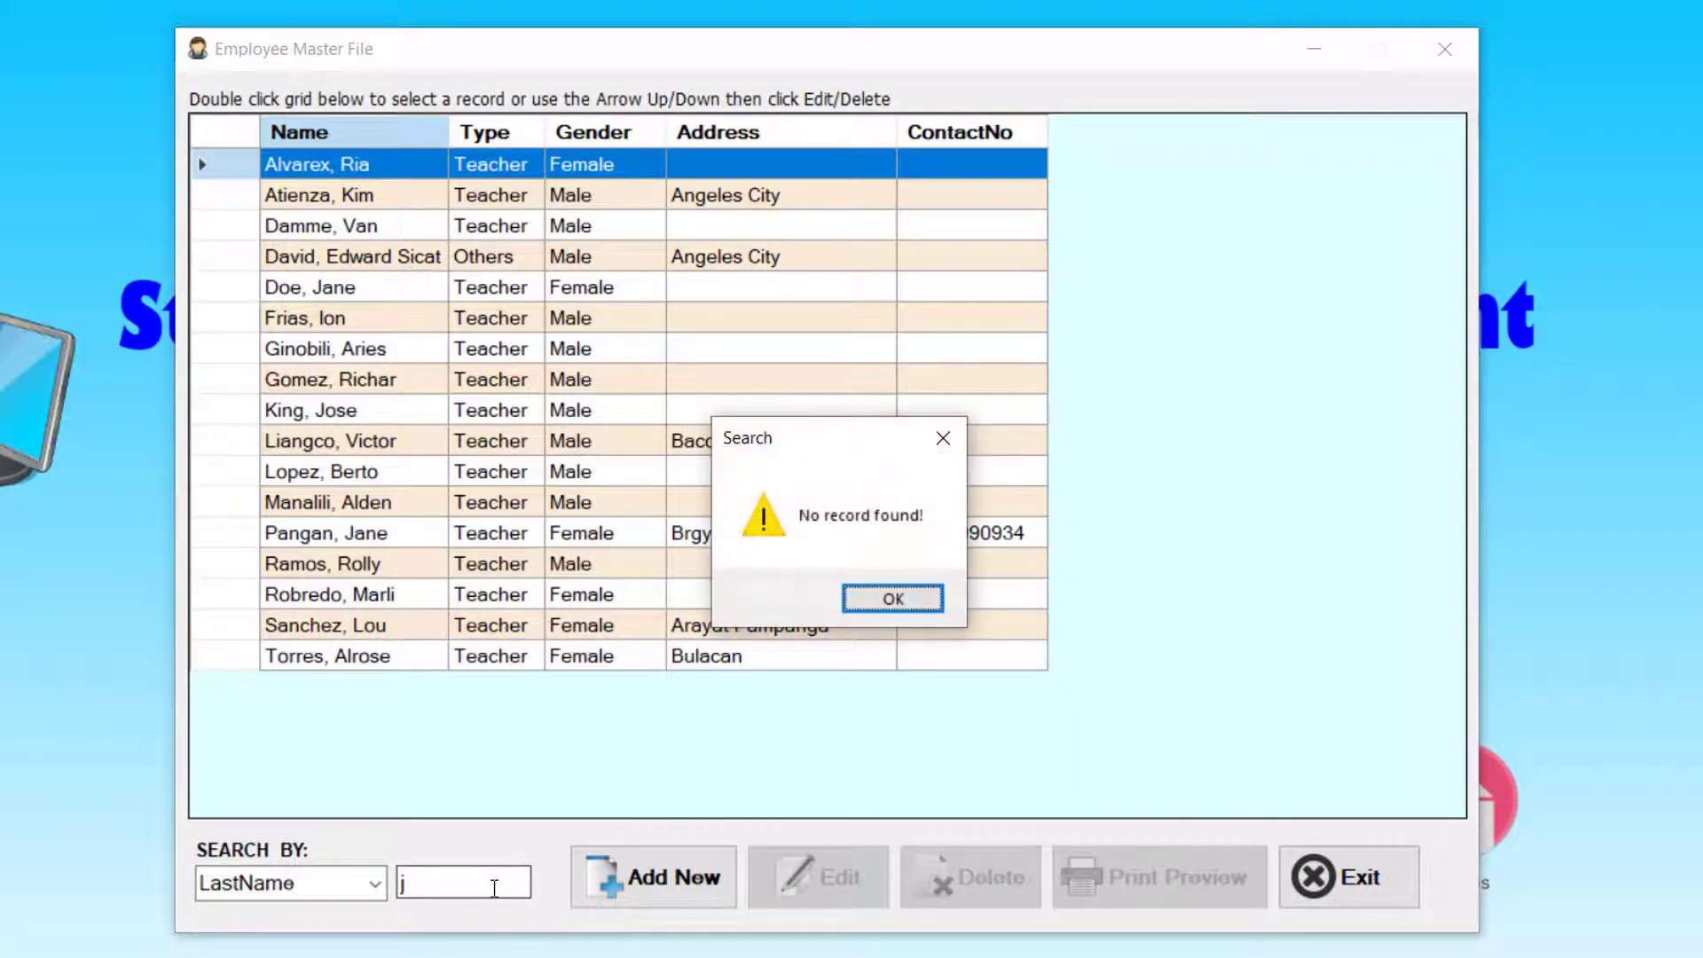
pyautogui.press('Return')
pyautogui.press('BackSpace')
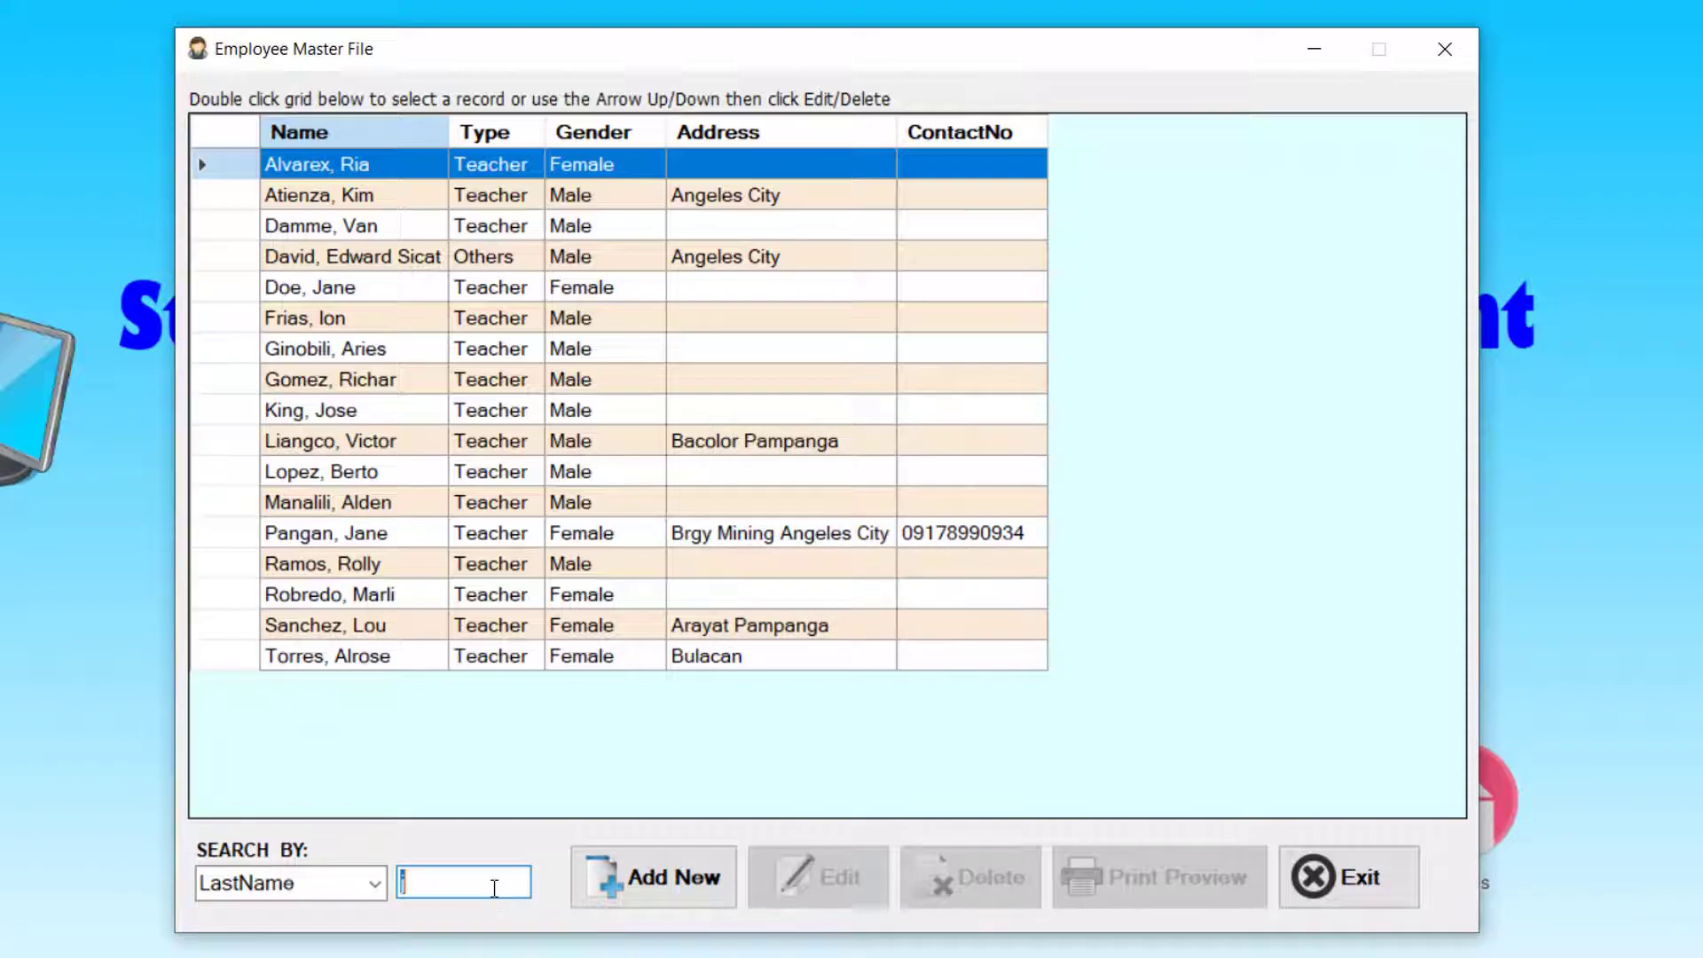
pyautogui.write('p')
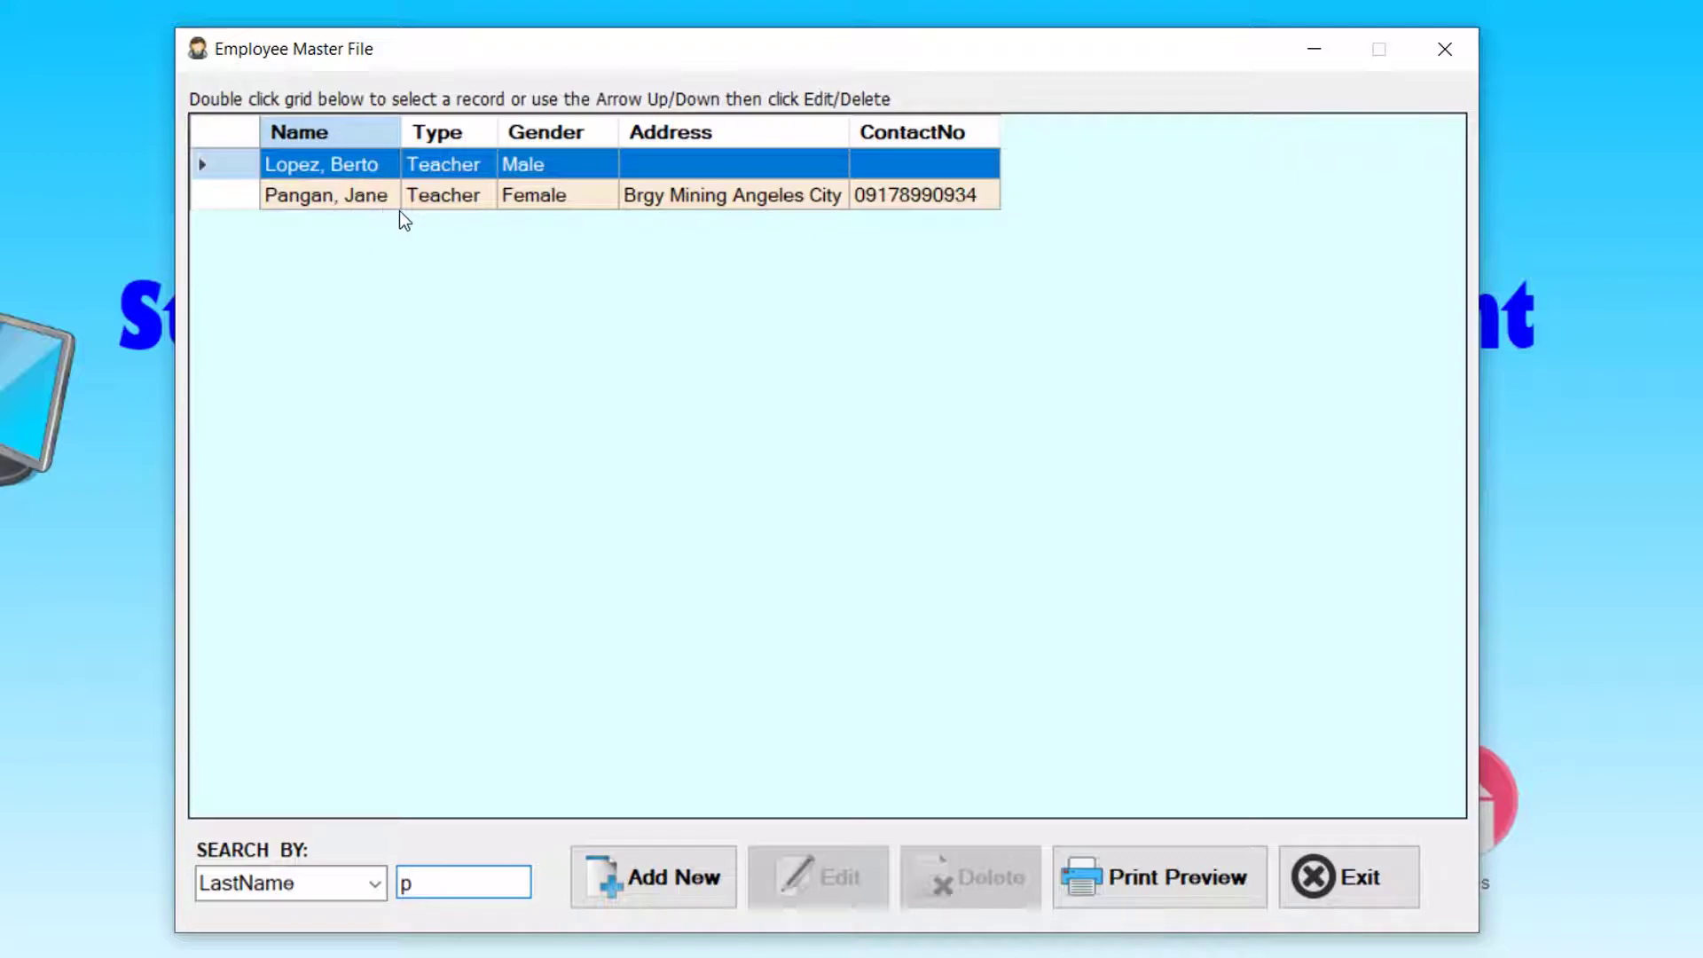
pyautogui.write('an')
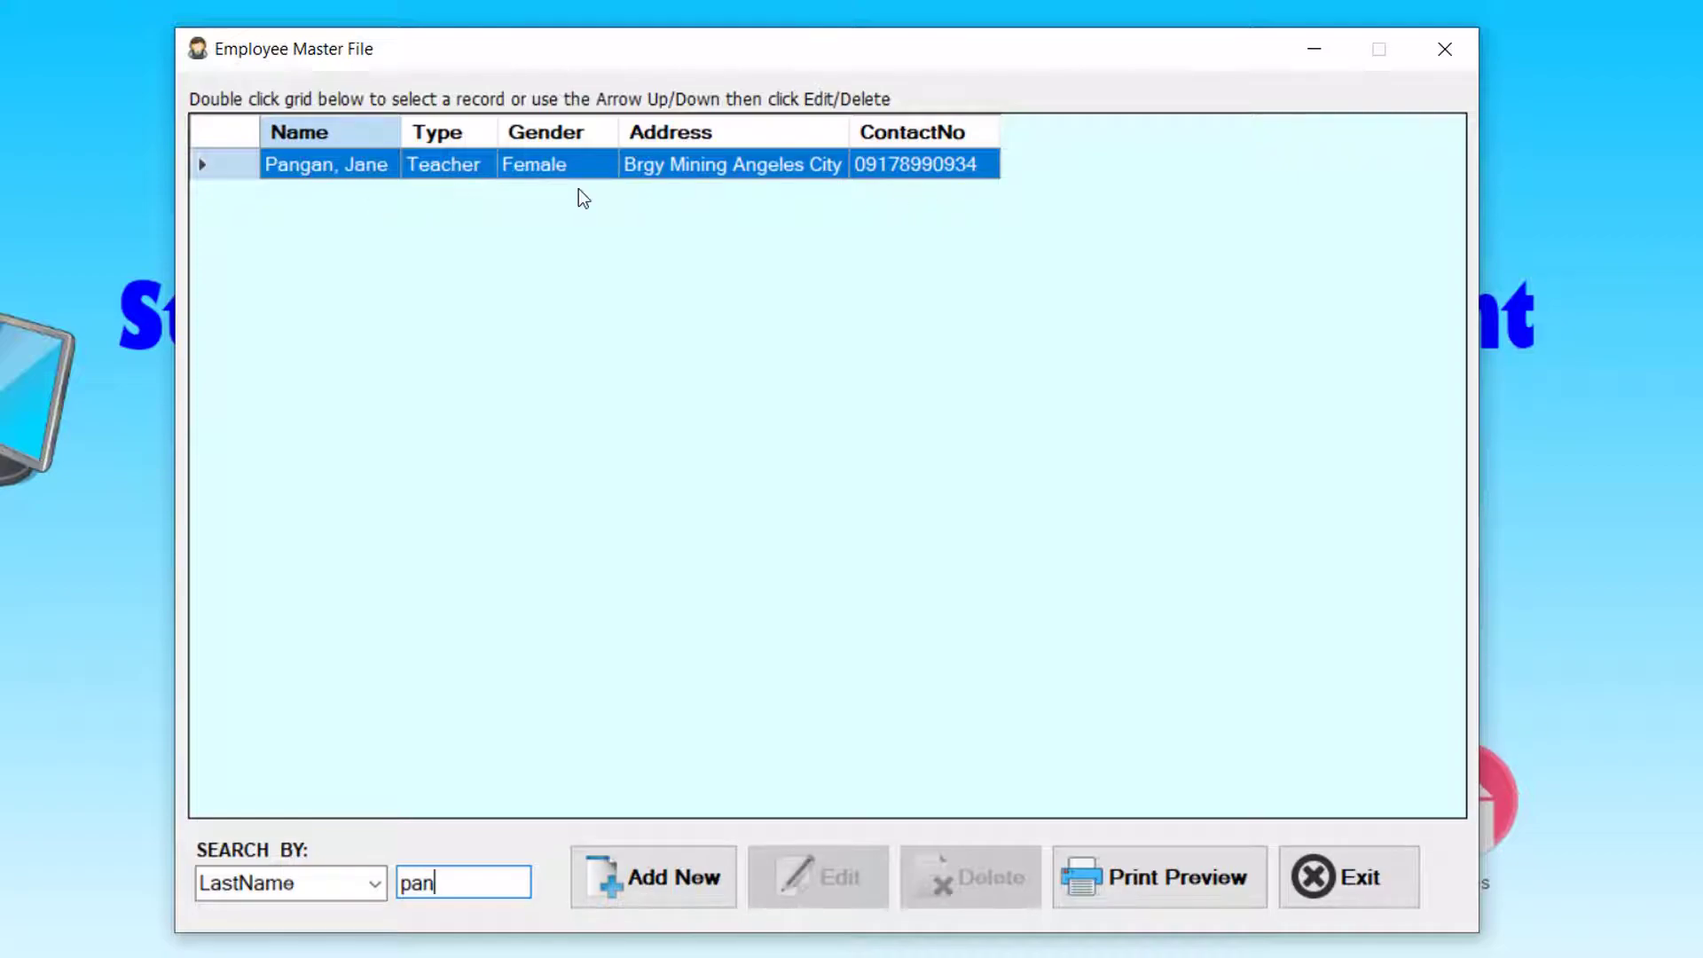
# - Start a new Cashier employee record and enter the last, first and middle names
pyautogui.click(664, 885)
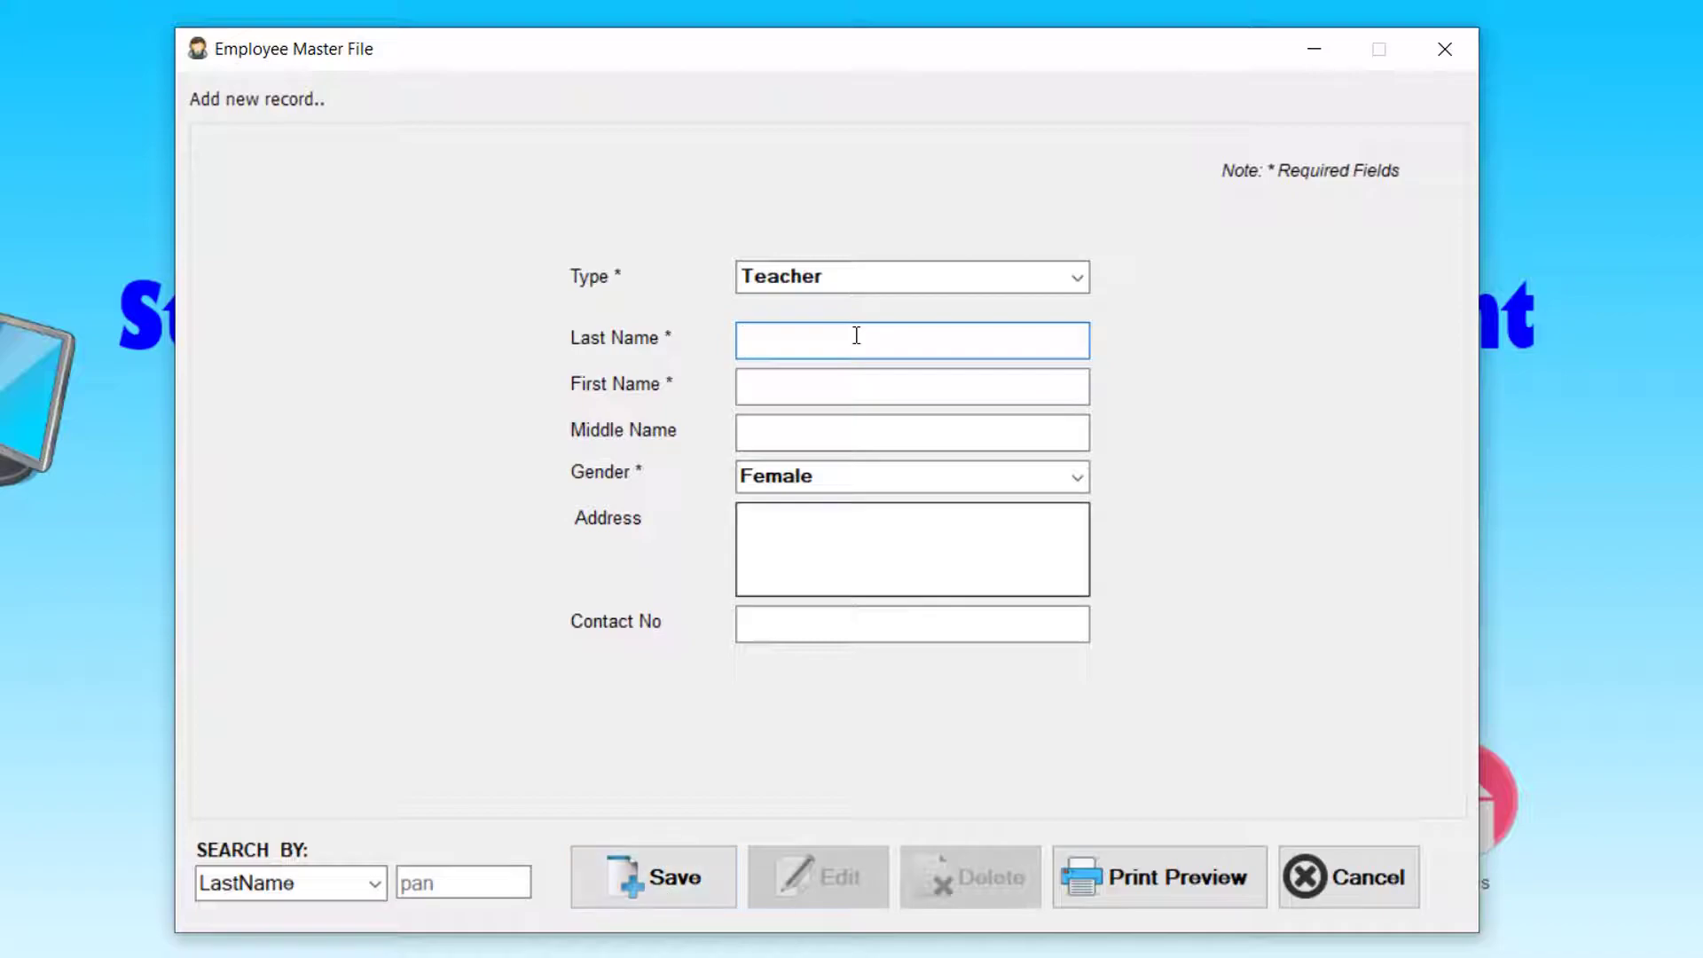
pyautogui.click(1078, 280)
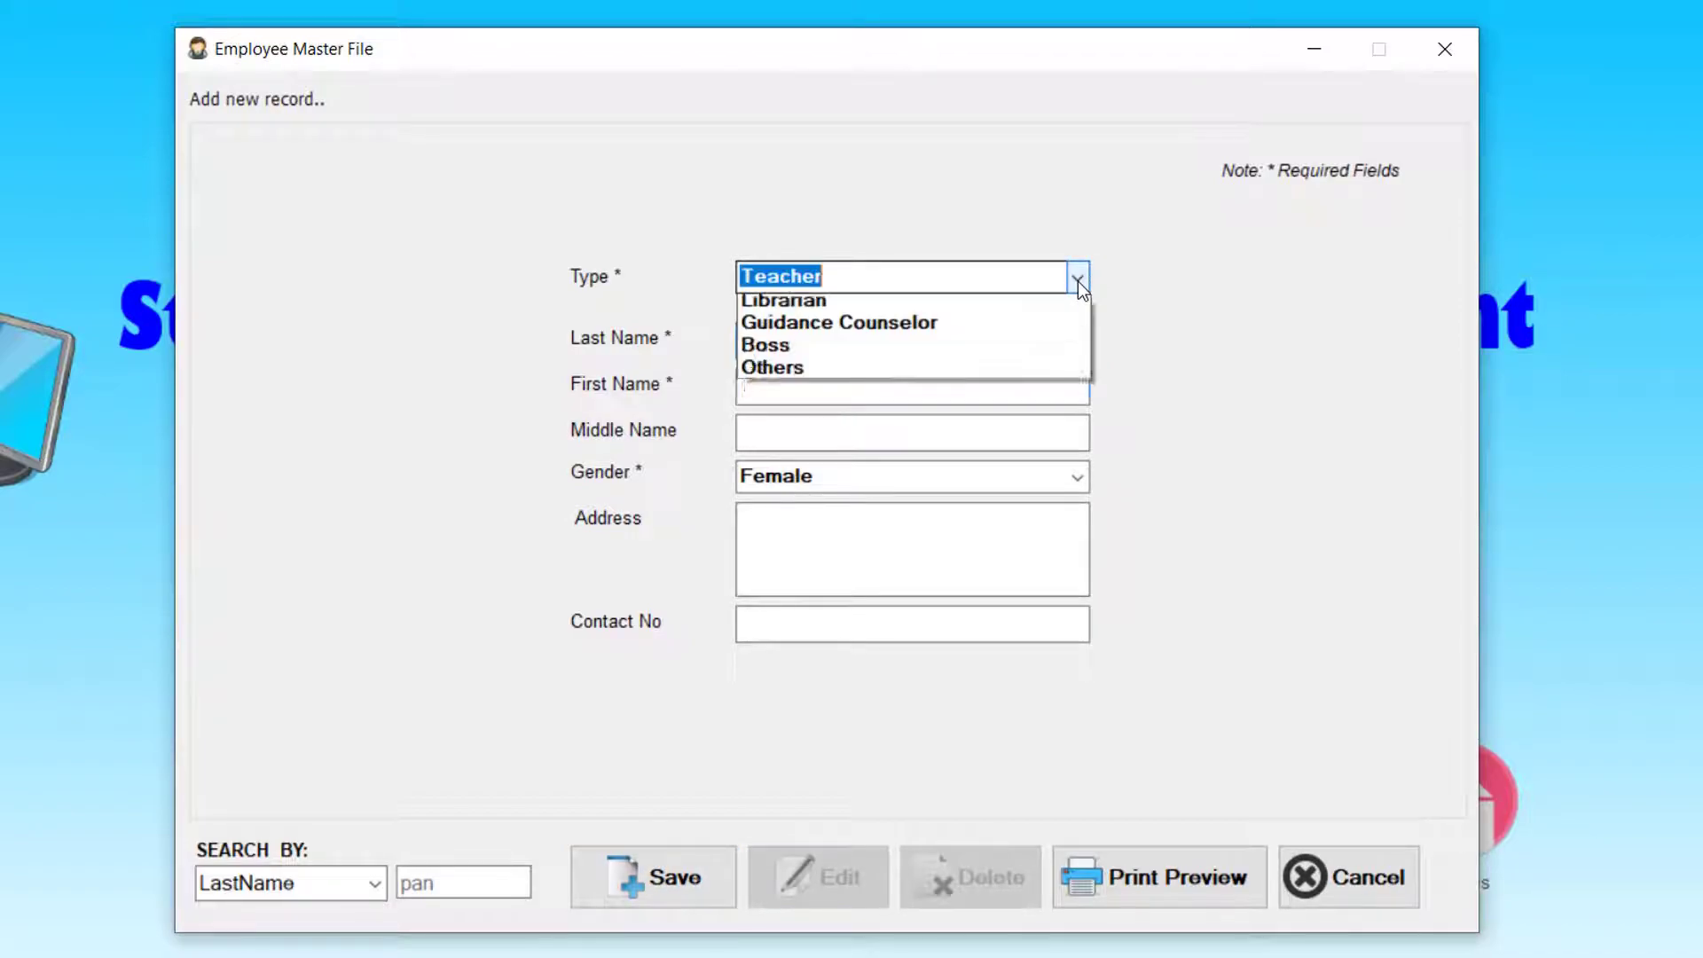
pyautogui.click(1001, 330)
pyautogui.click(975, 338)
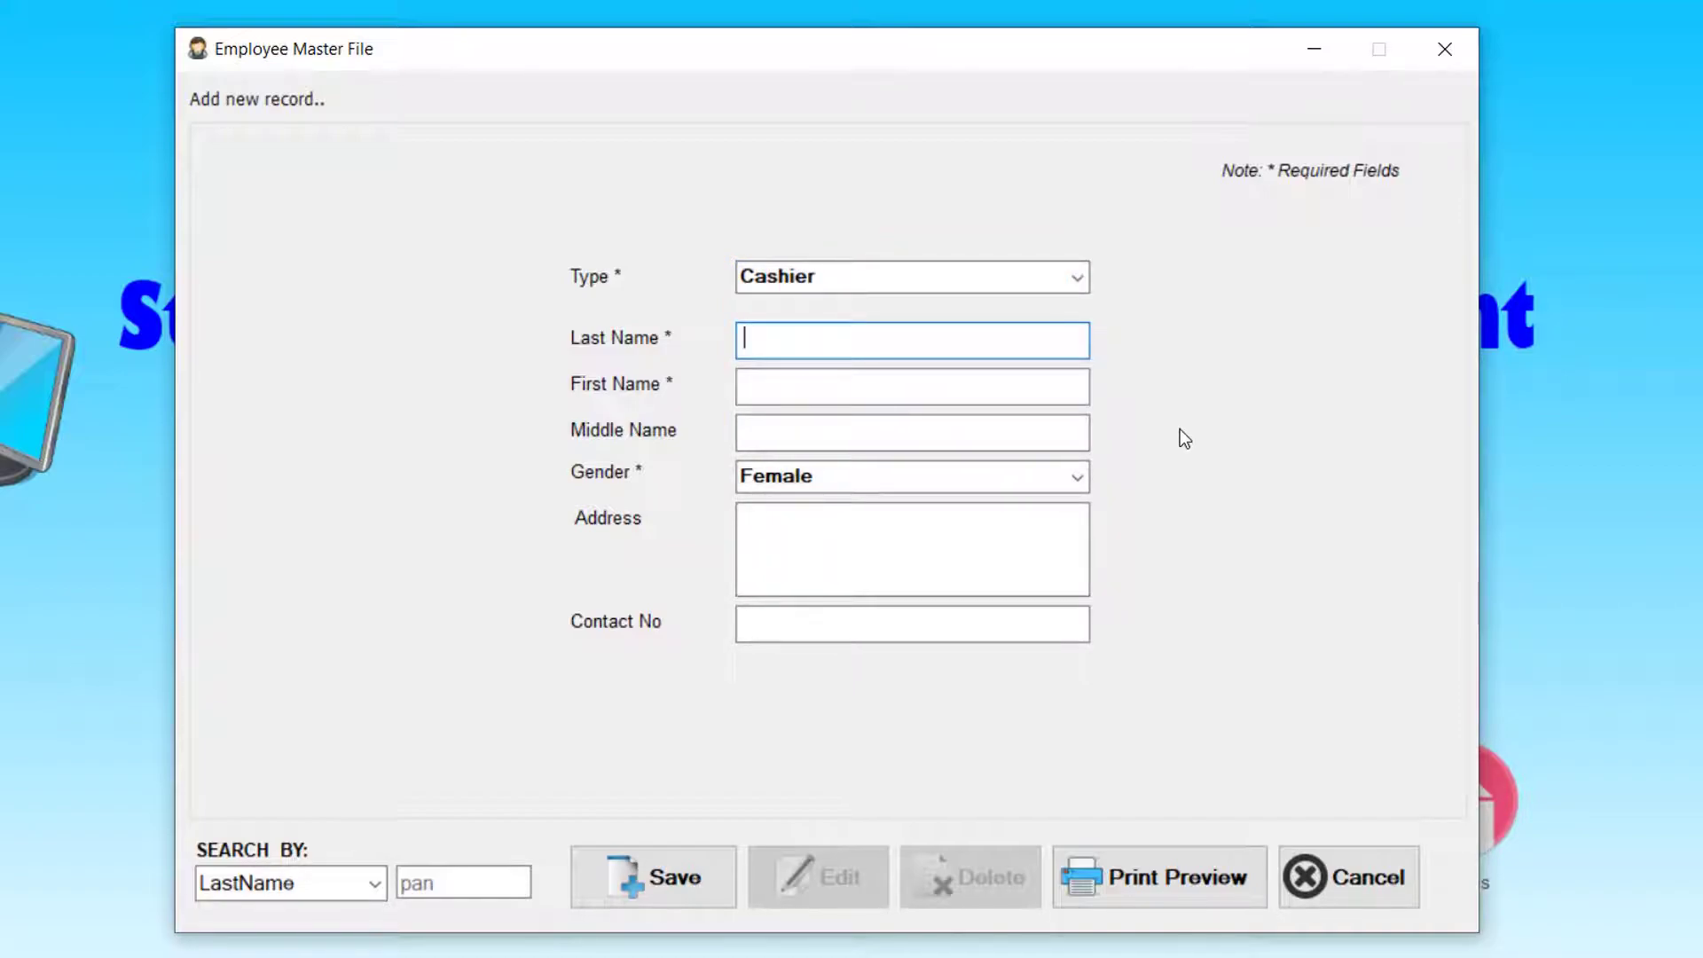
pyautogui.press('Tab')
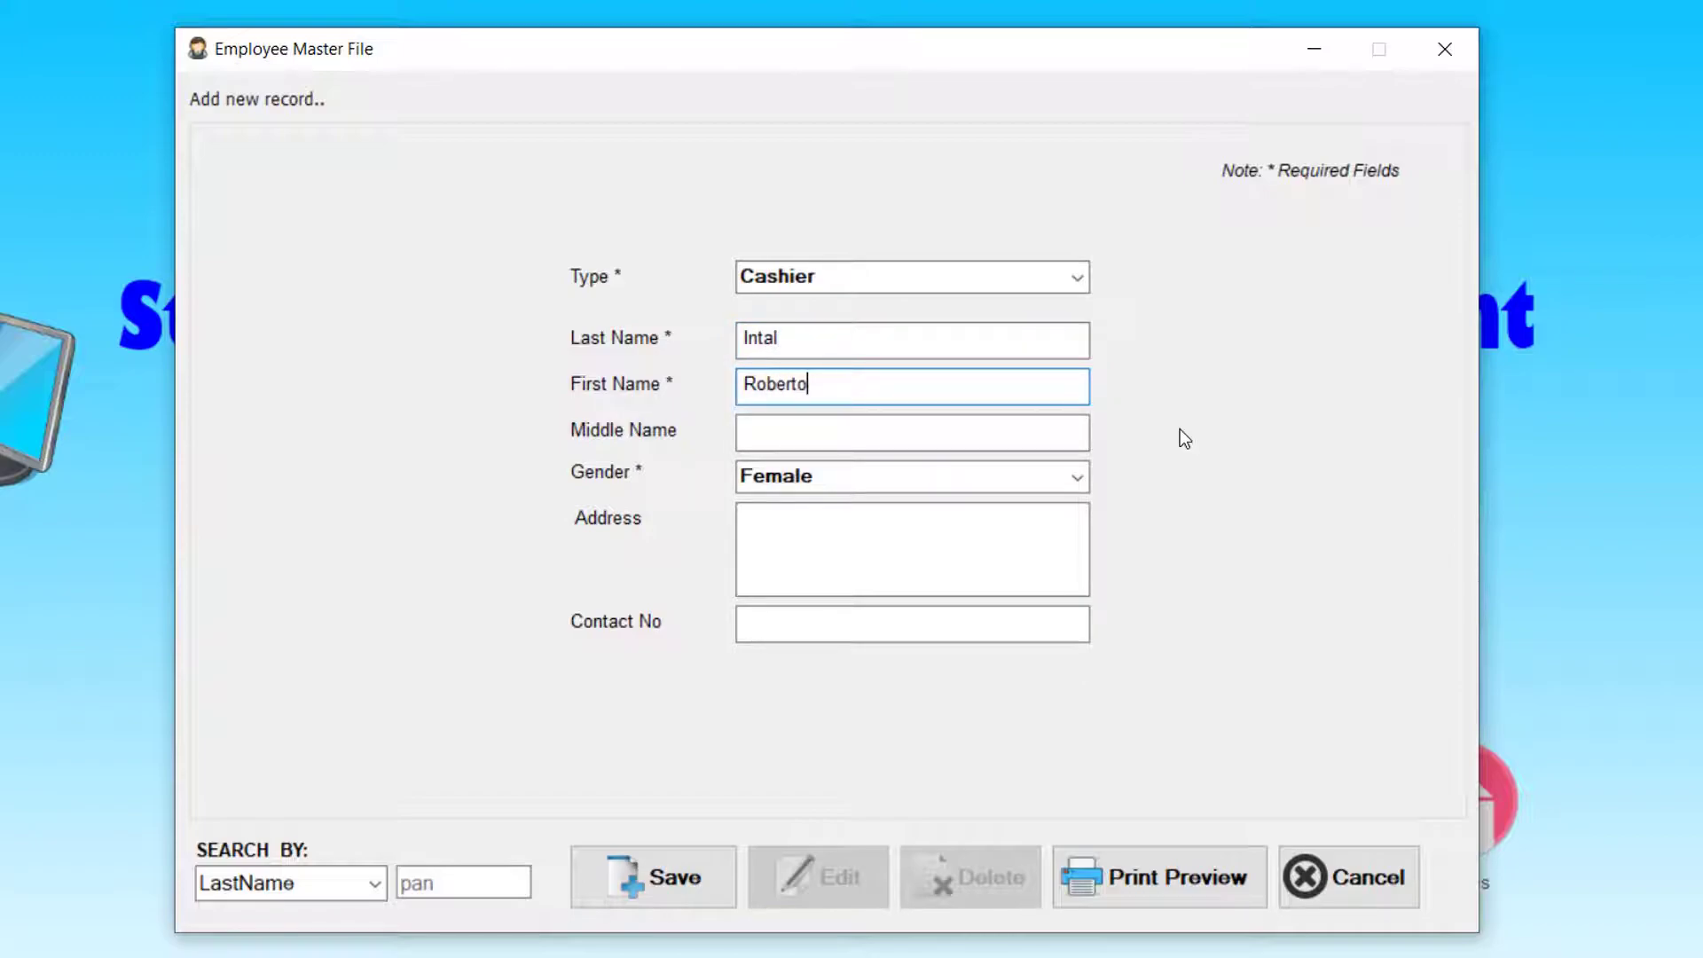
pyautogui.press('Tab')
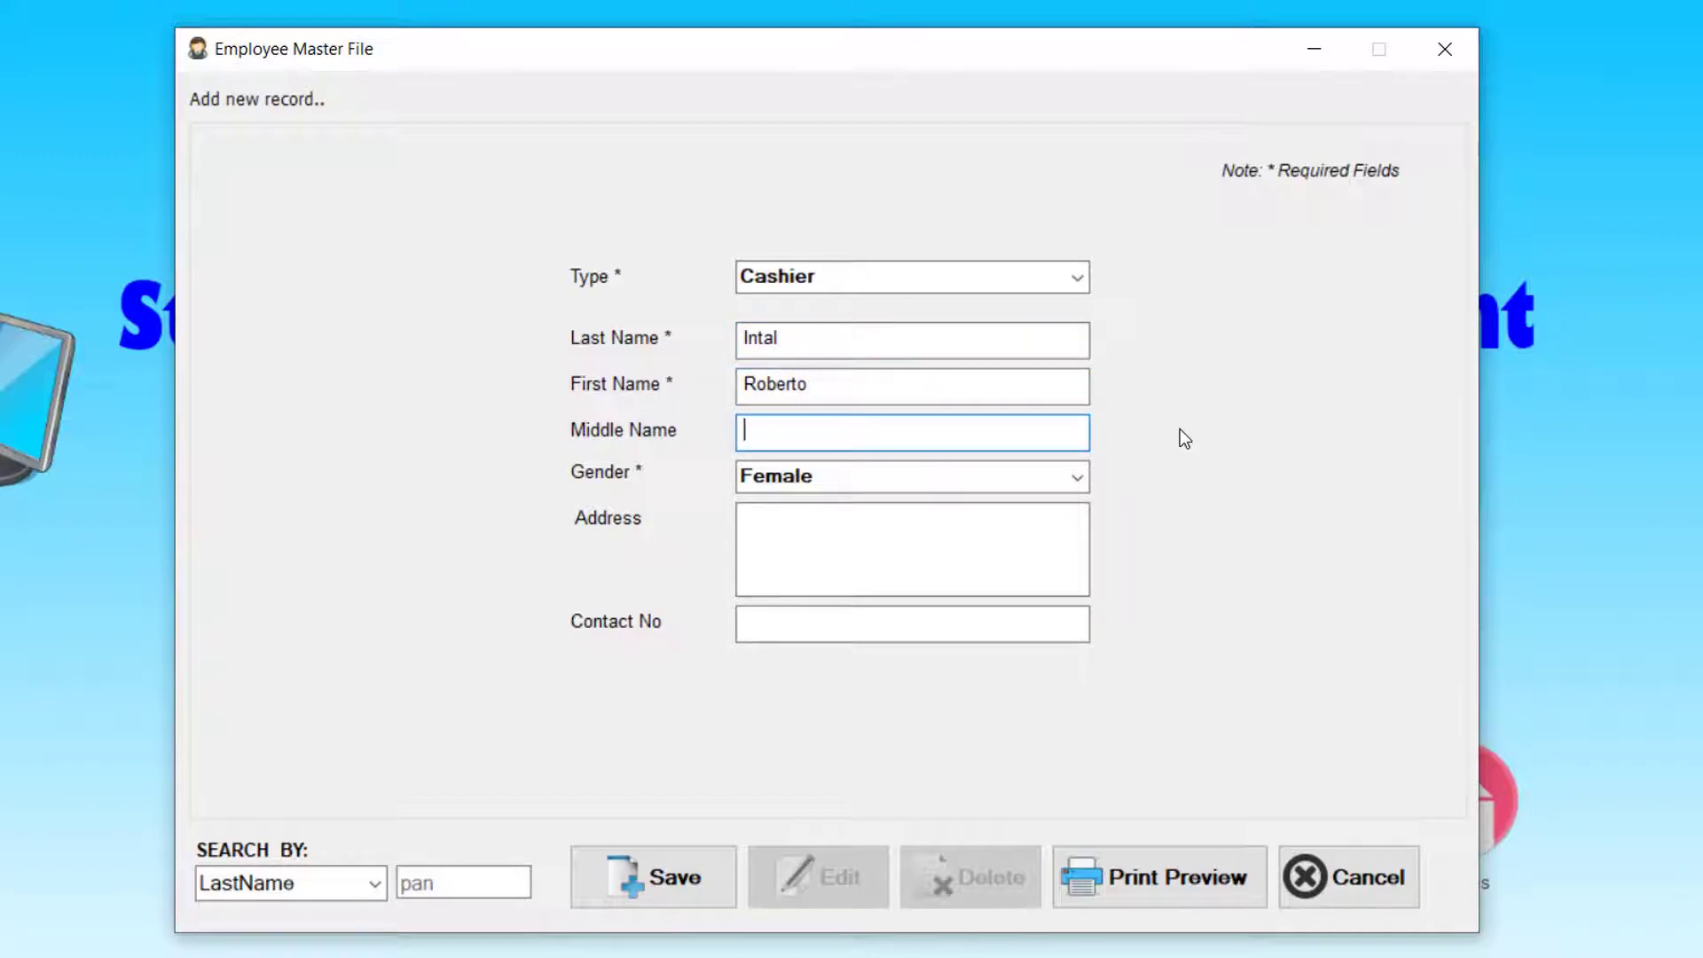
# - Set gender to Male, fill in the full address and contact number, and submit for saving
pyautogui.press('Tab')
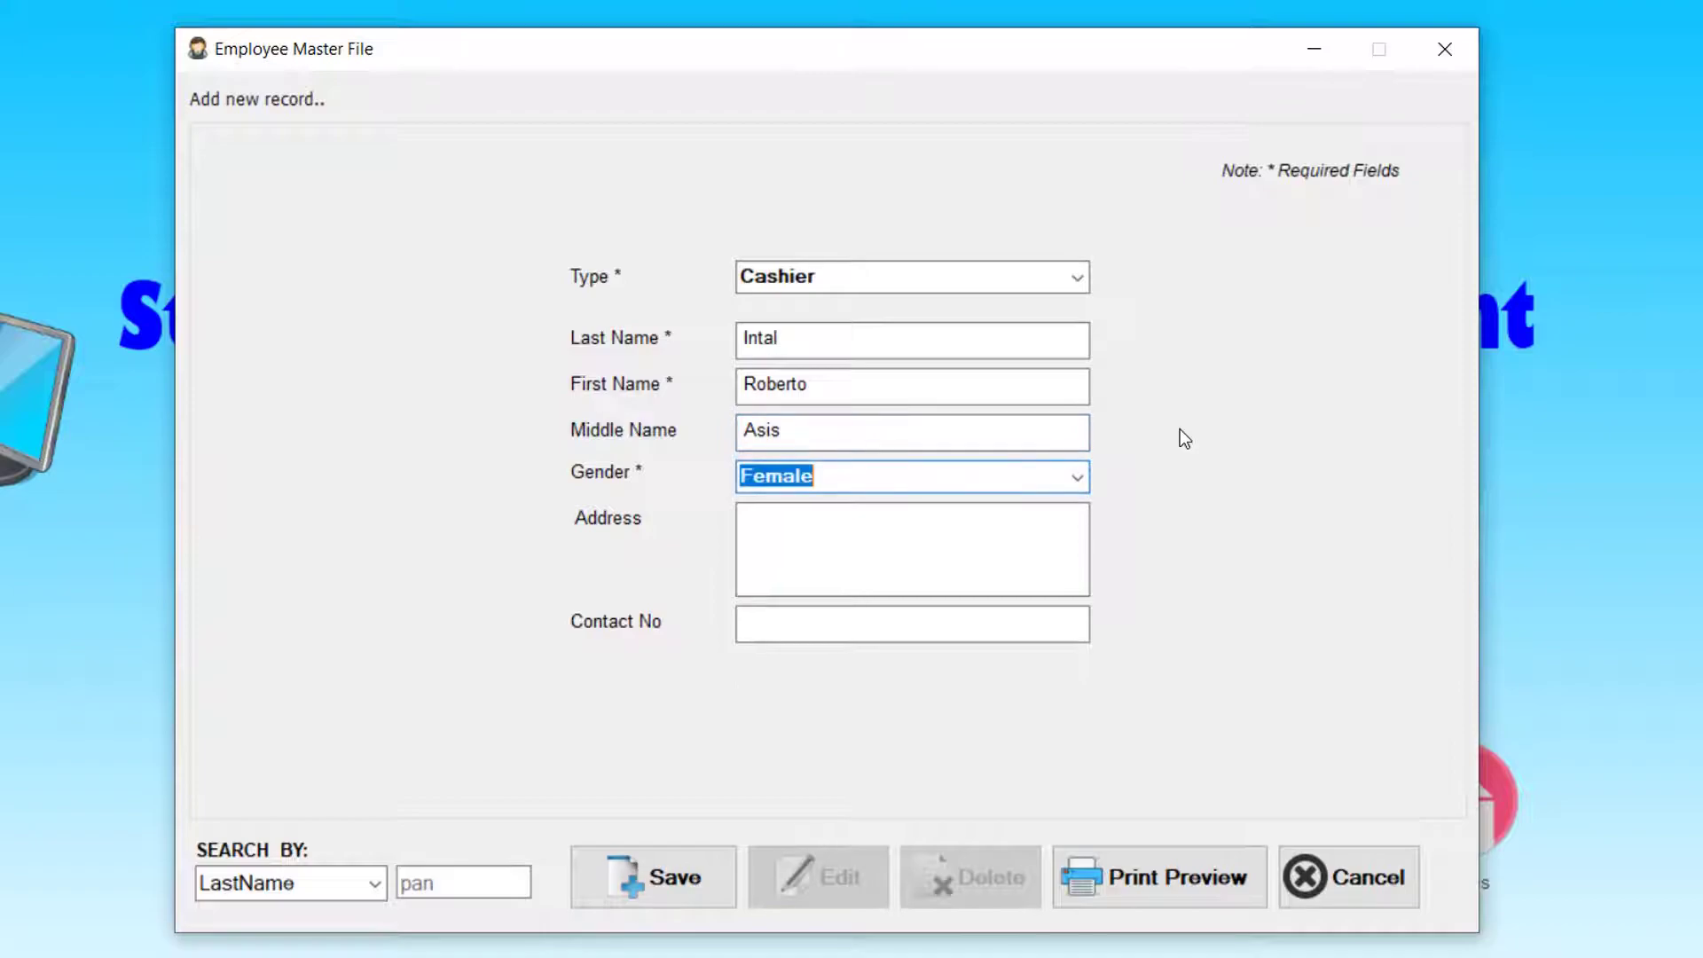
pyautogui.press('Up')
pyautogui.press('Tab')
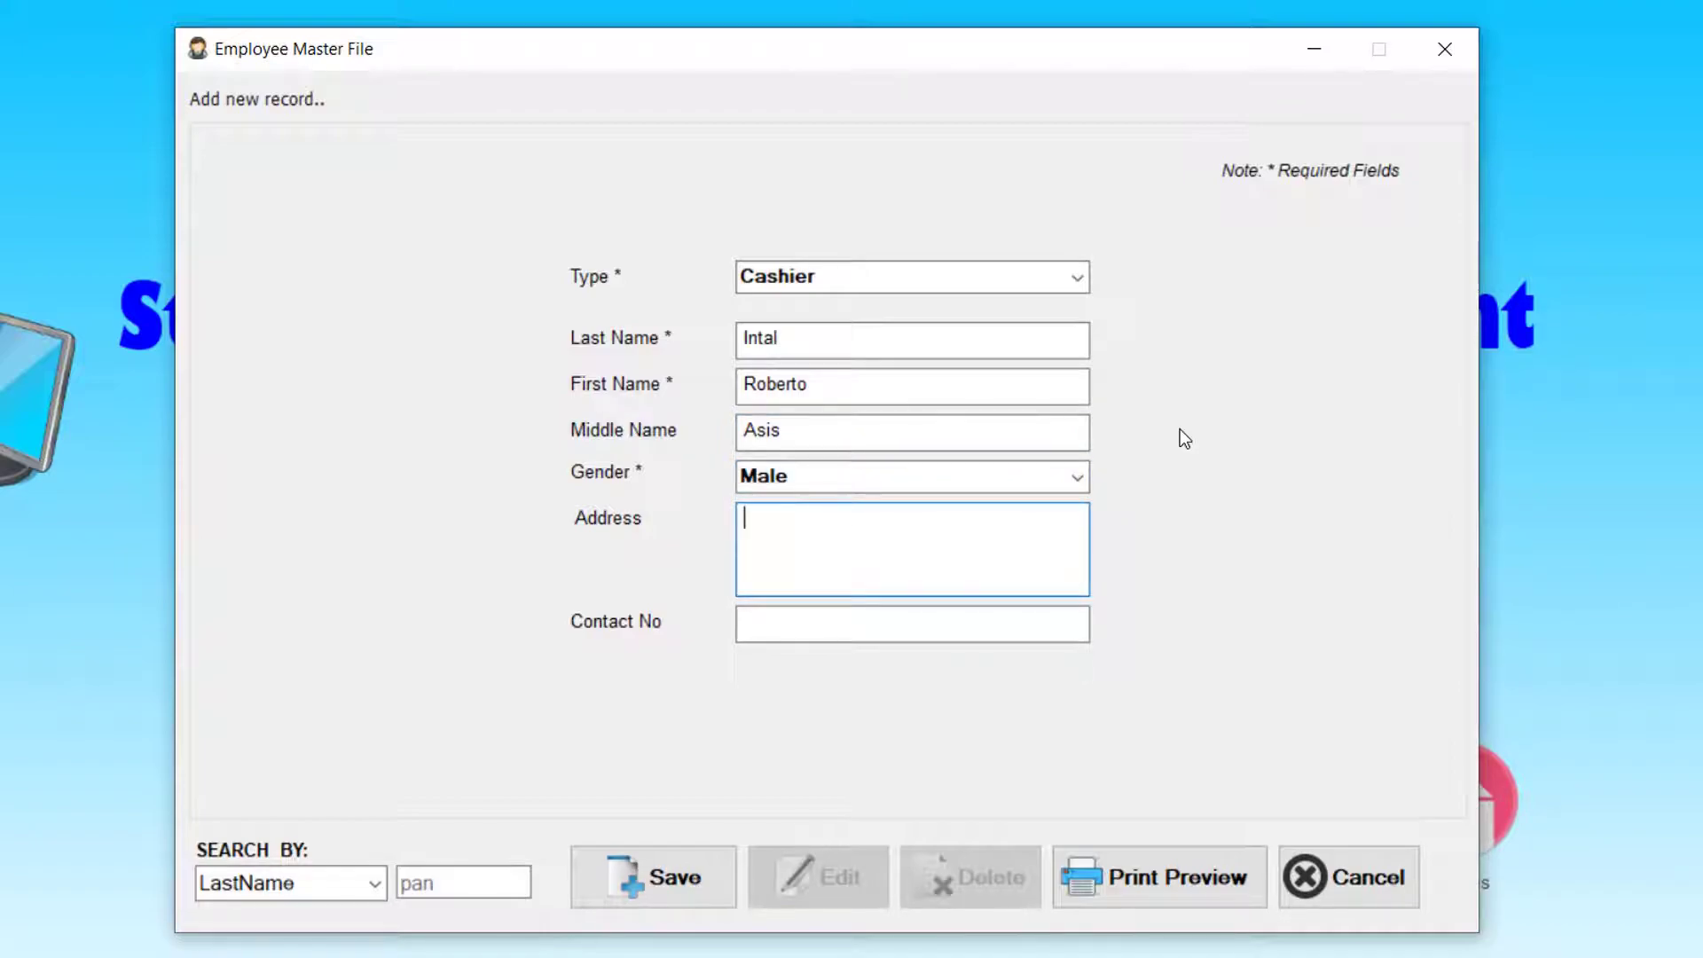
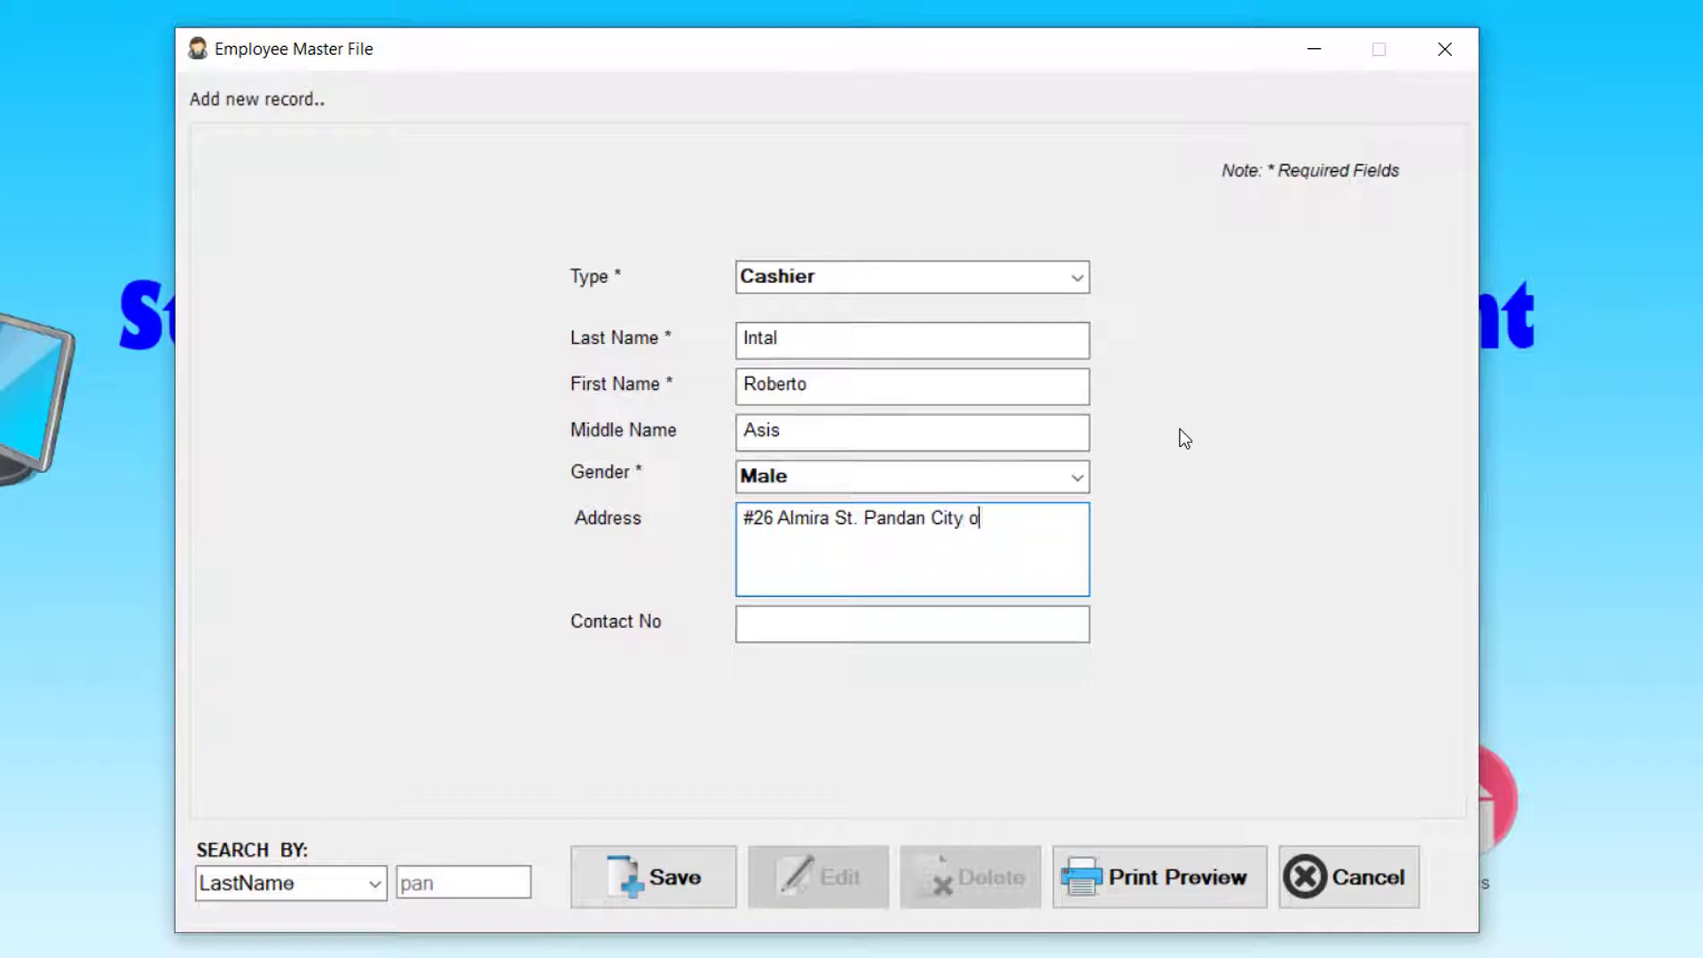
pyautogui.press('Tab')
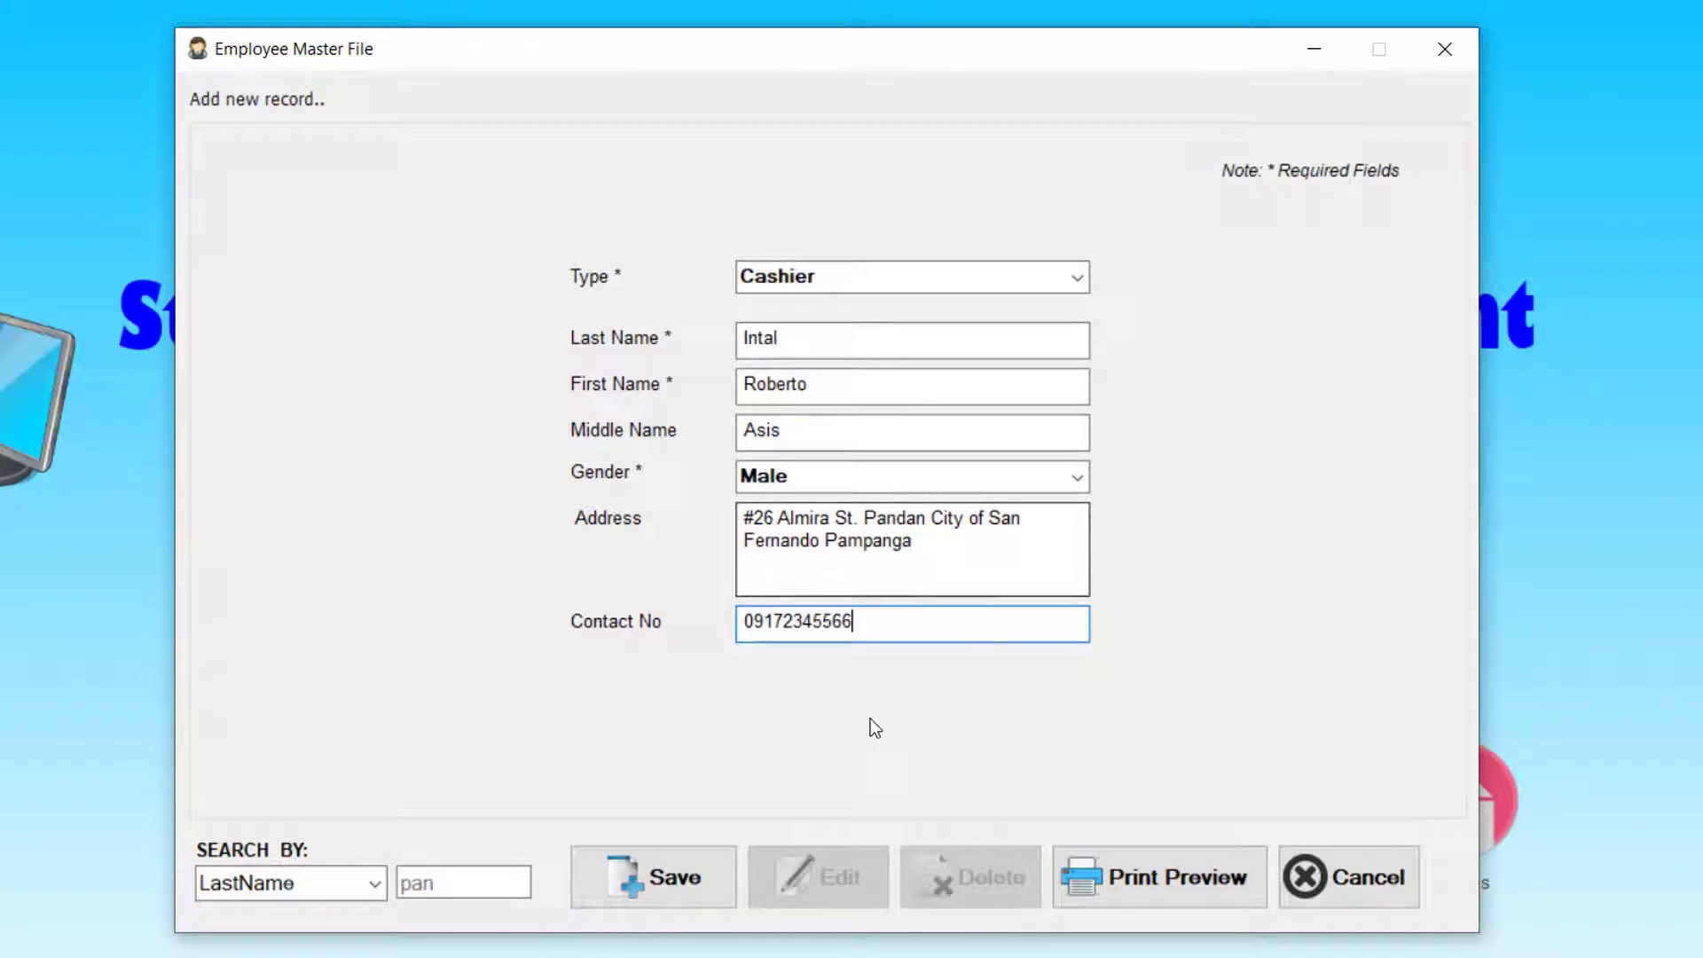
pyautogui.click(676, 878)
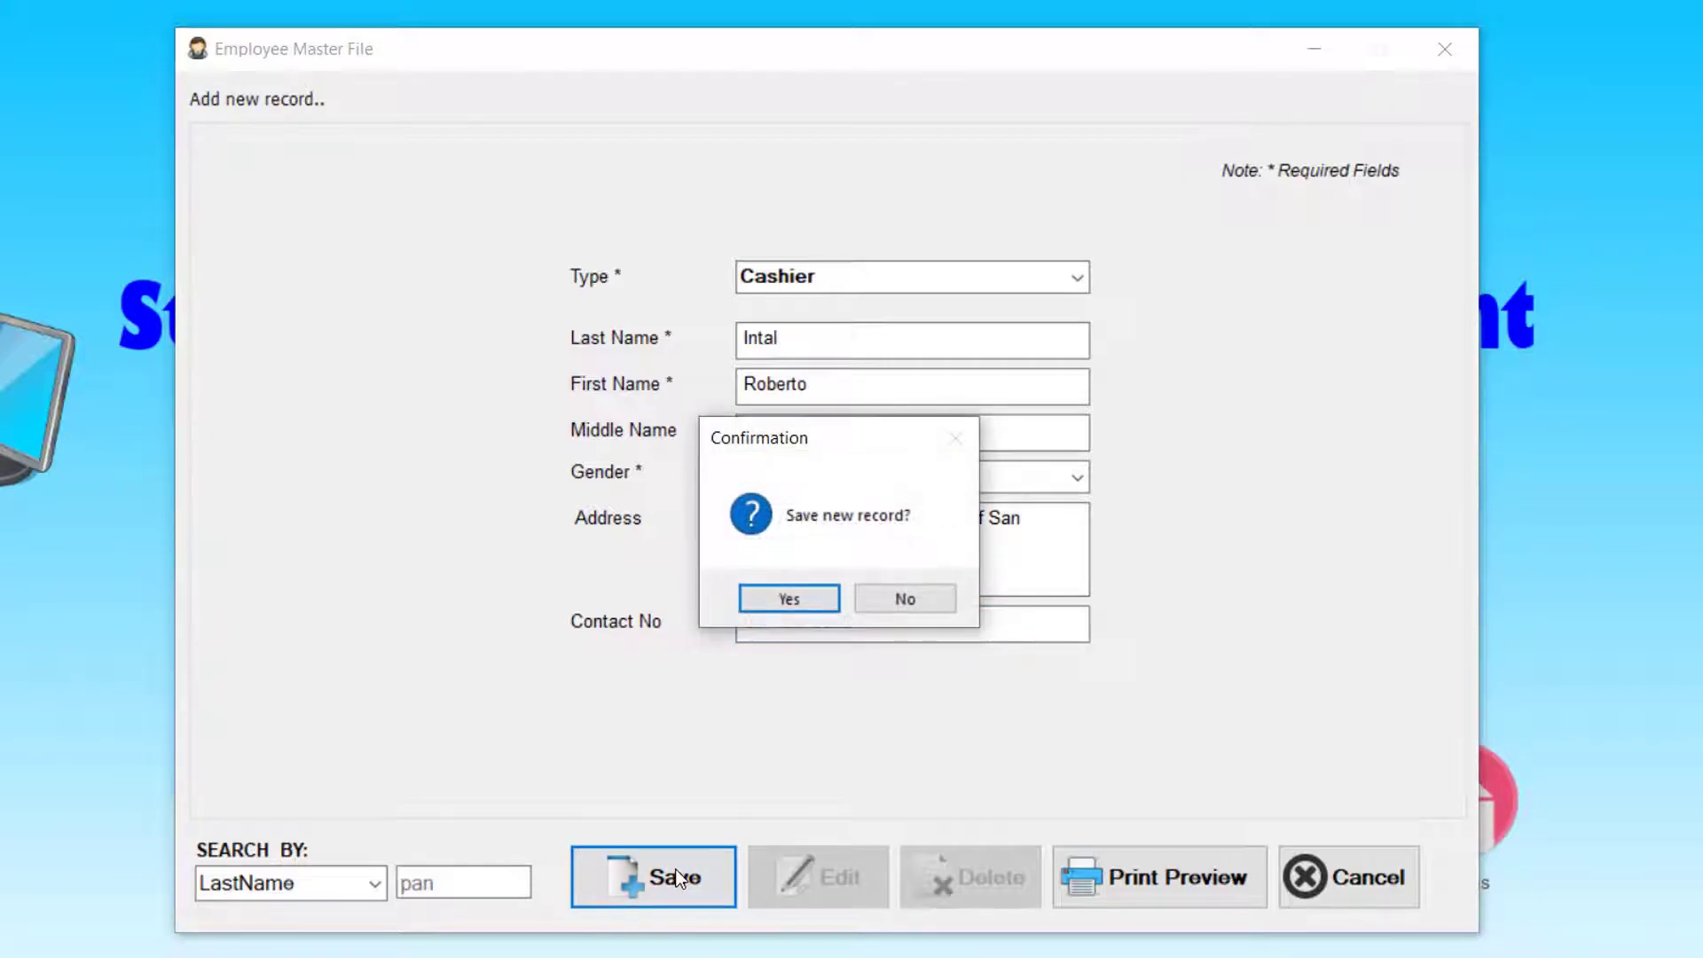
# - Confirm saving the Cashier record, search last names for 'inta', and start a blank new record
pyautogui.click(805, 596)
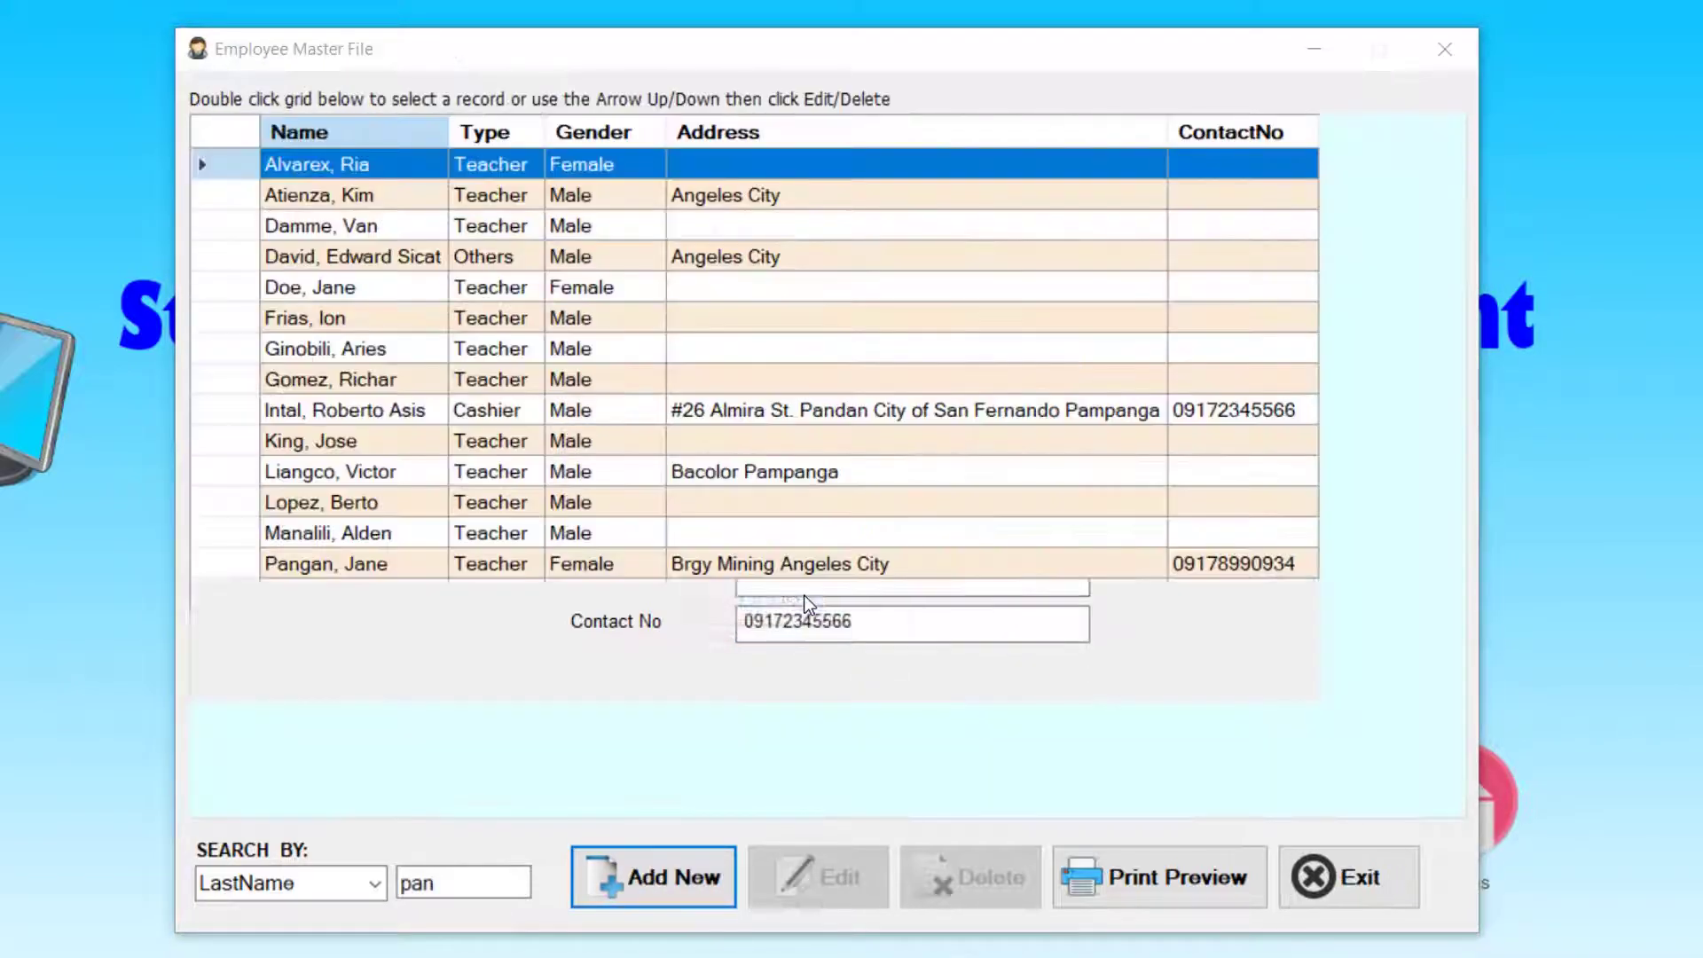
pyautogui.click(901, 607)
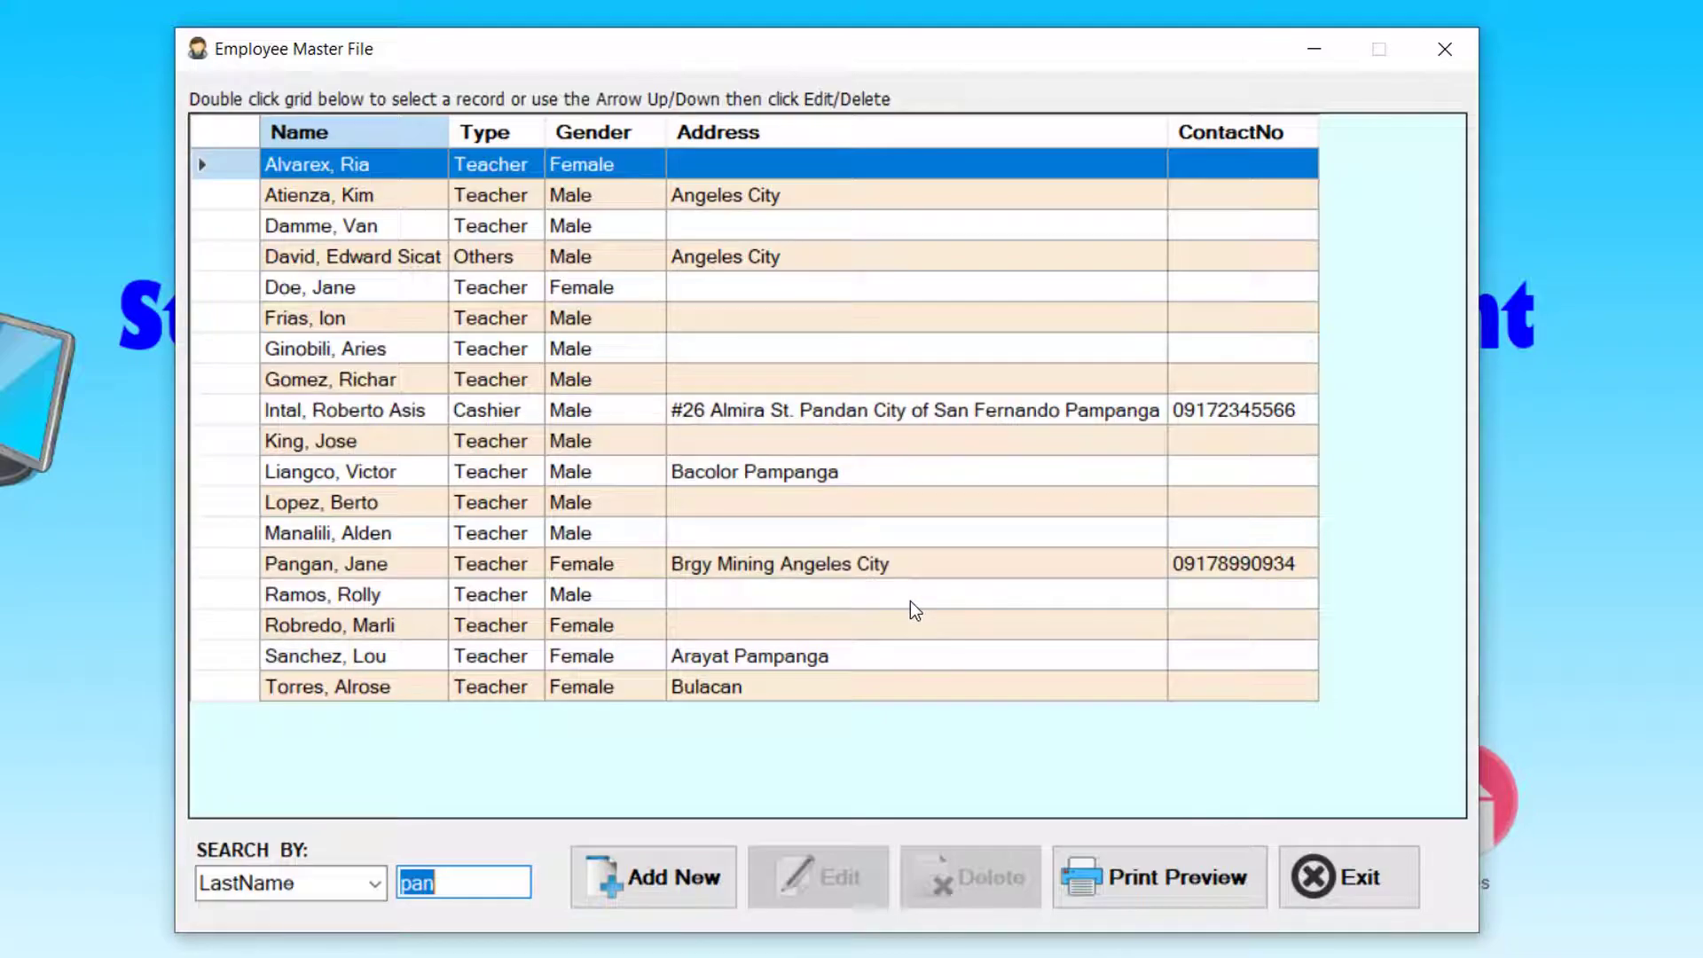
pyautogui.write('inta')
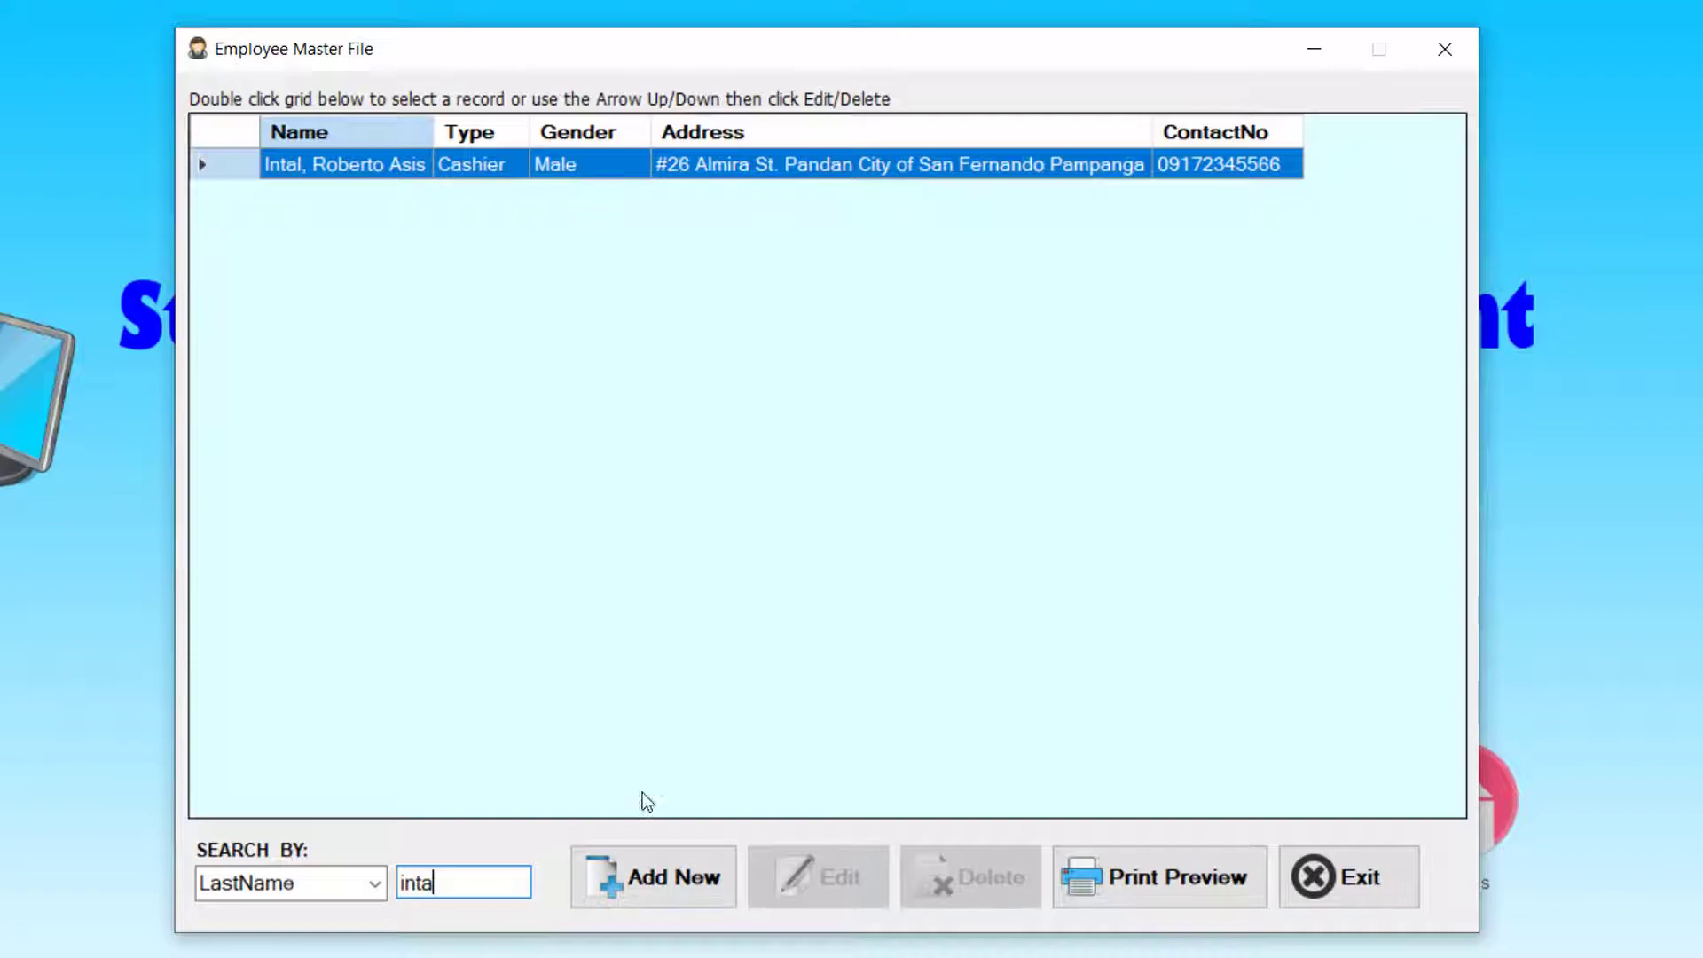
pyautogui.click(662, 884)
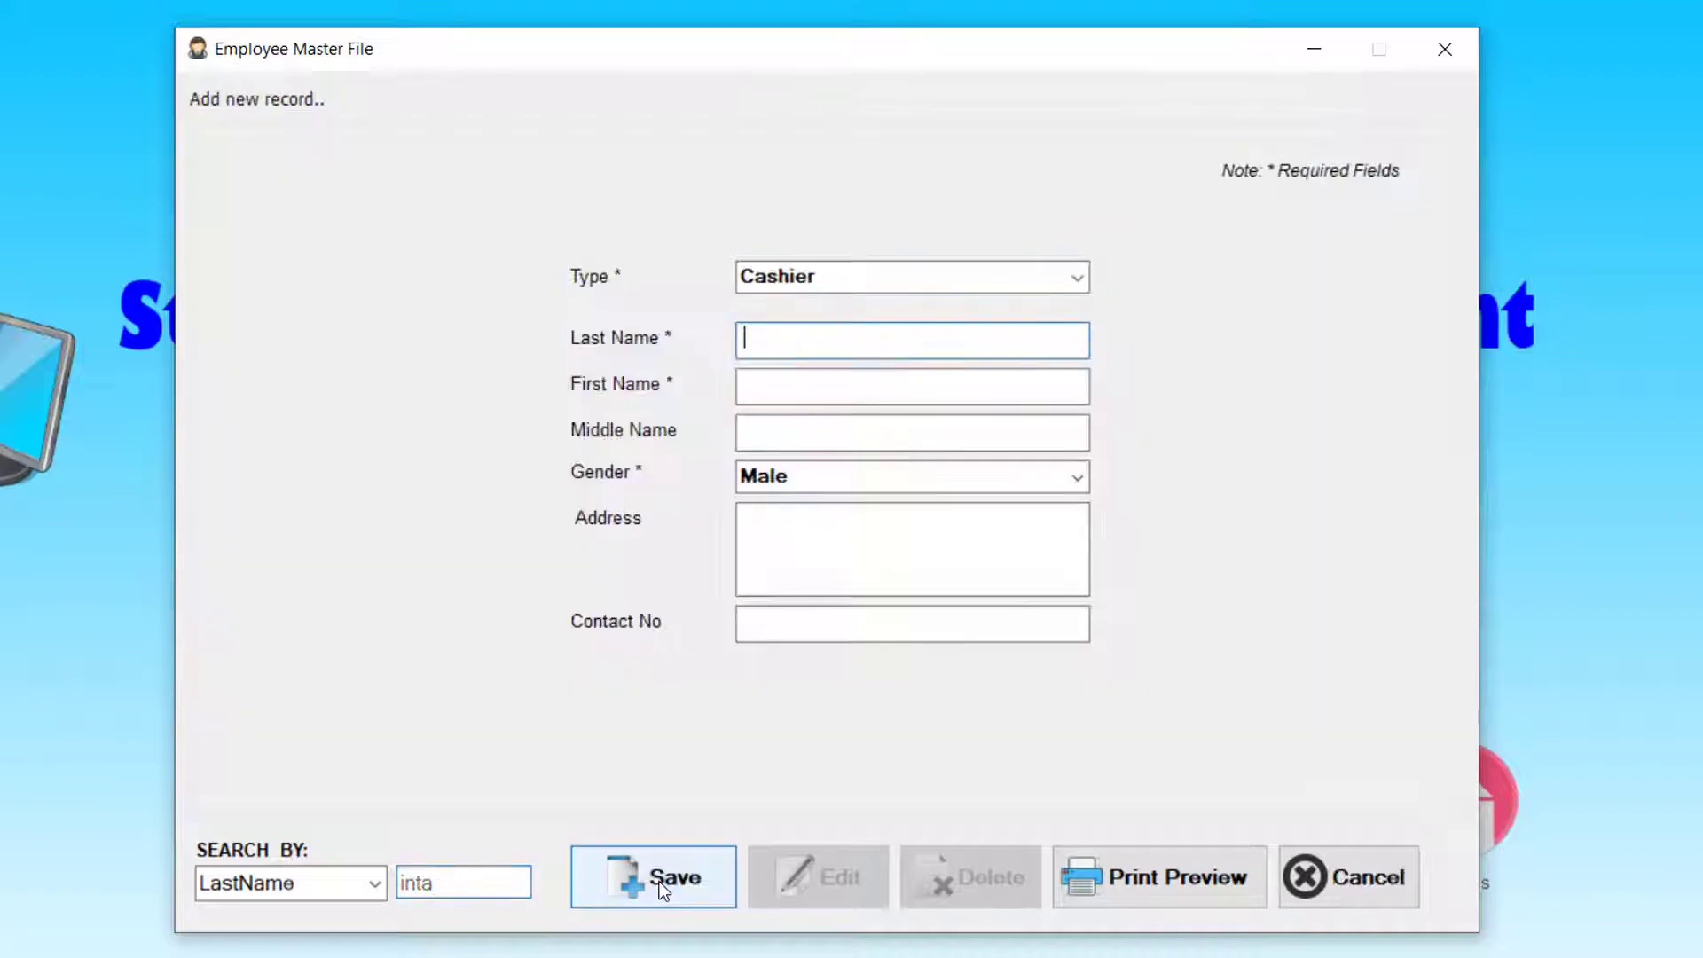
# - Set the new record's type to Librarian and enter the last and first names
pyautogui.click(1078, 277)
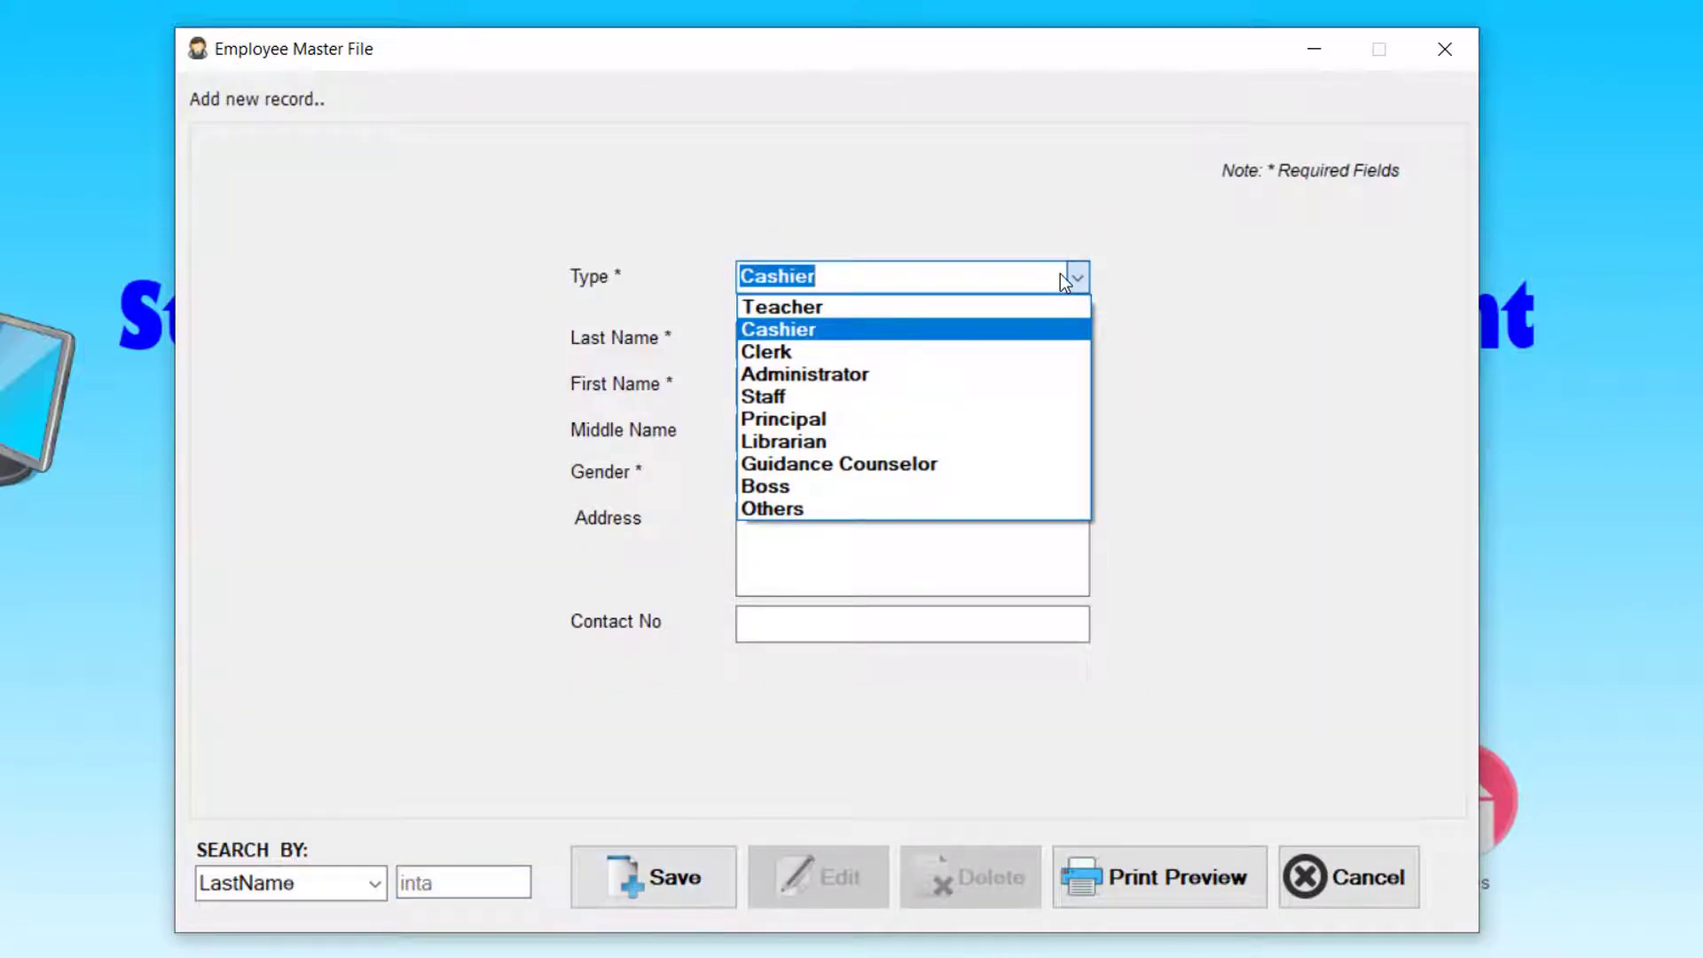
pyautogui.click(847, 440)
pyautogui.click(829, 337)
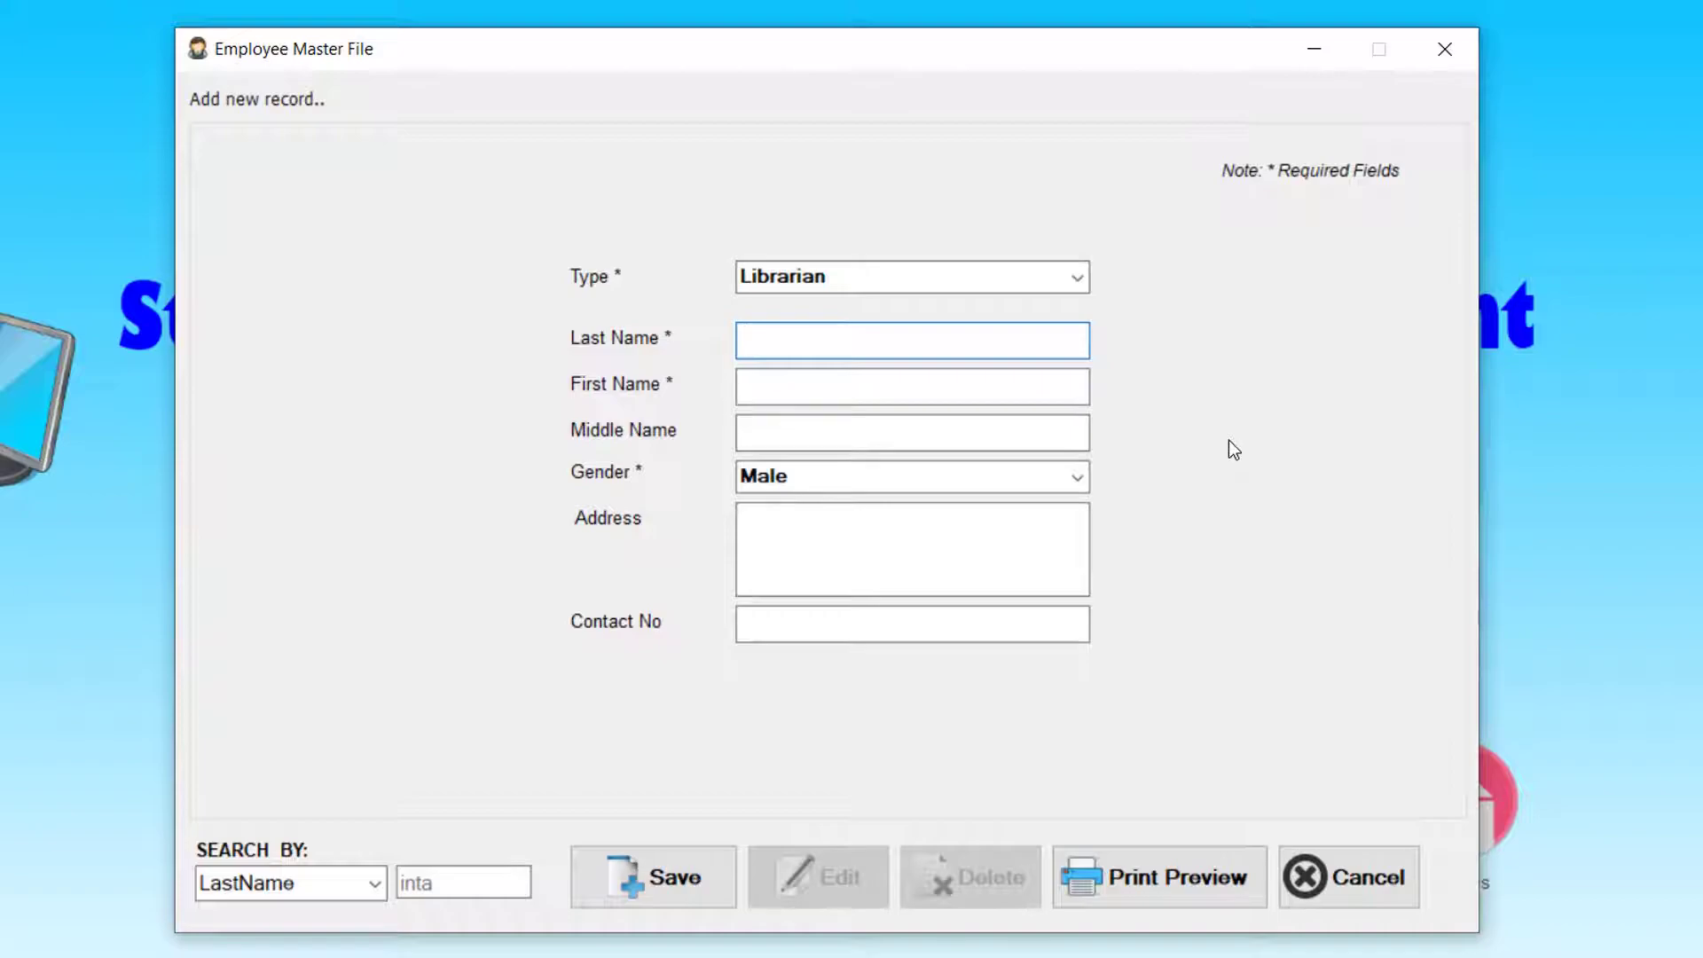
pyautogui.press('Tab')
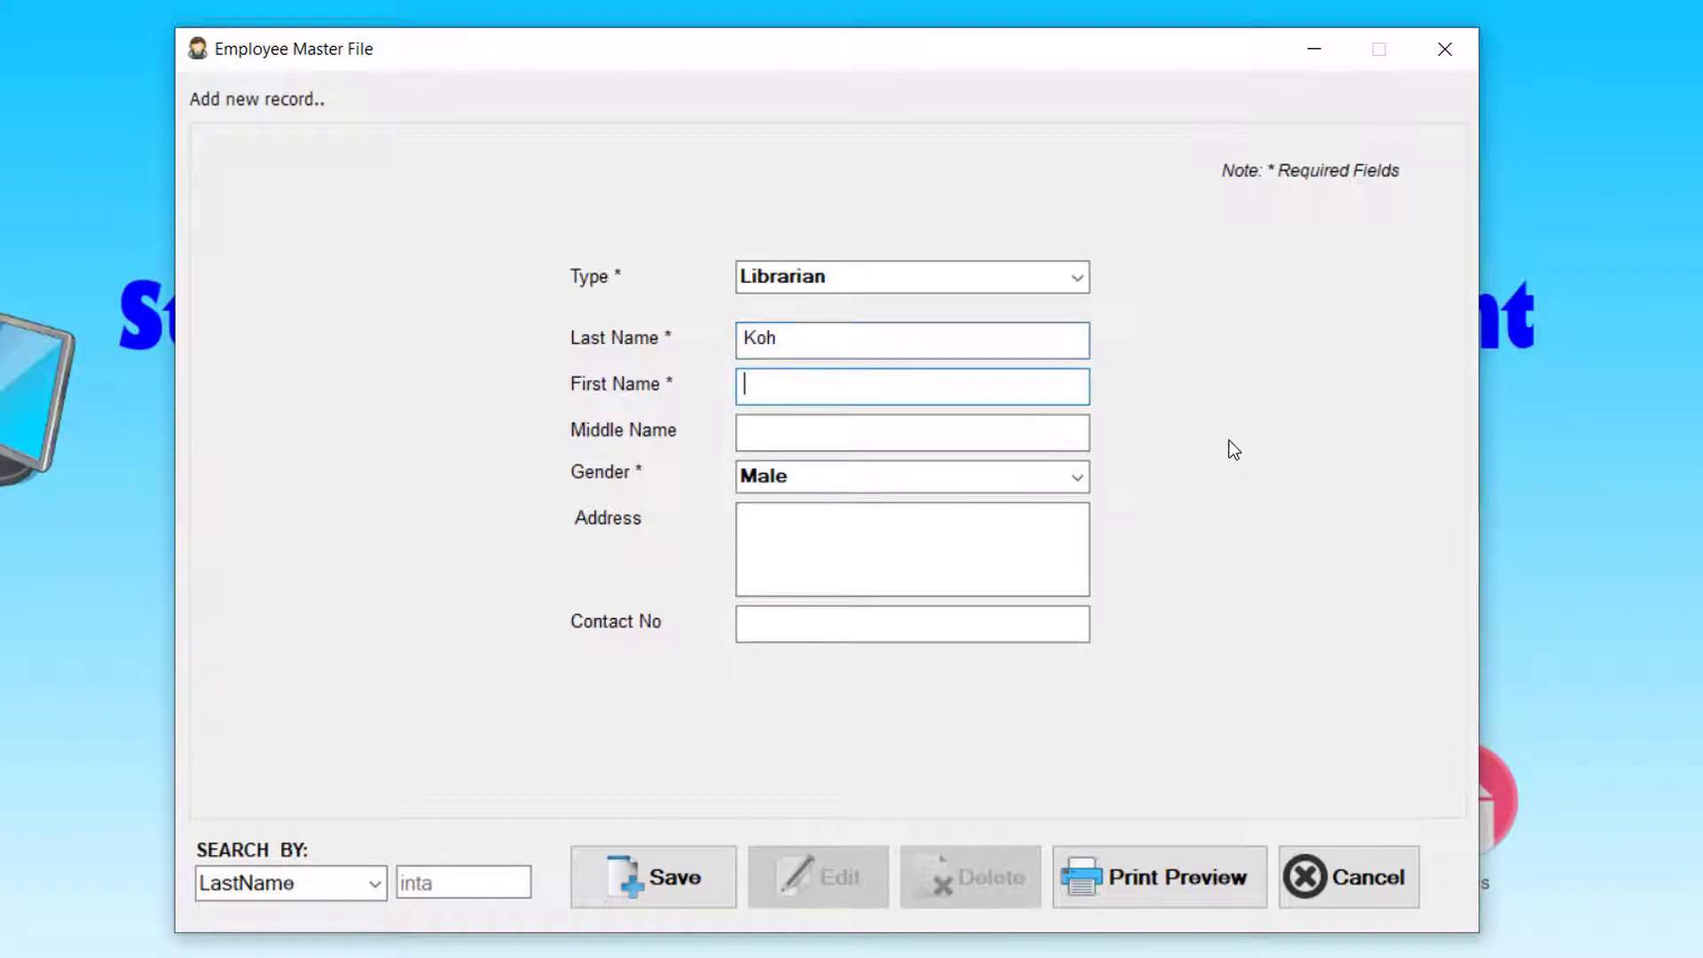
# - Set gender to Female, enter the address and contact number, then save and confirm the record
pyautogui.press('Tab')
pyautogui.press('Tab')
pyautogui.press('Down')
pyautogui.press('Tab')
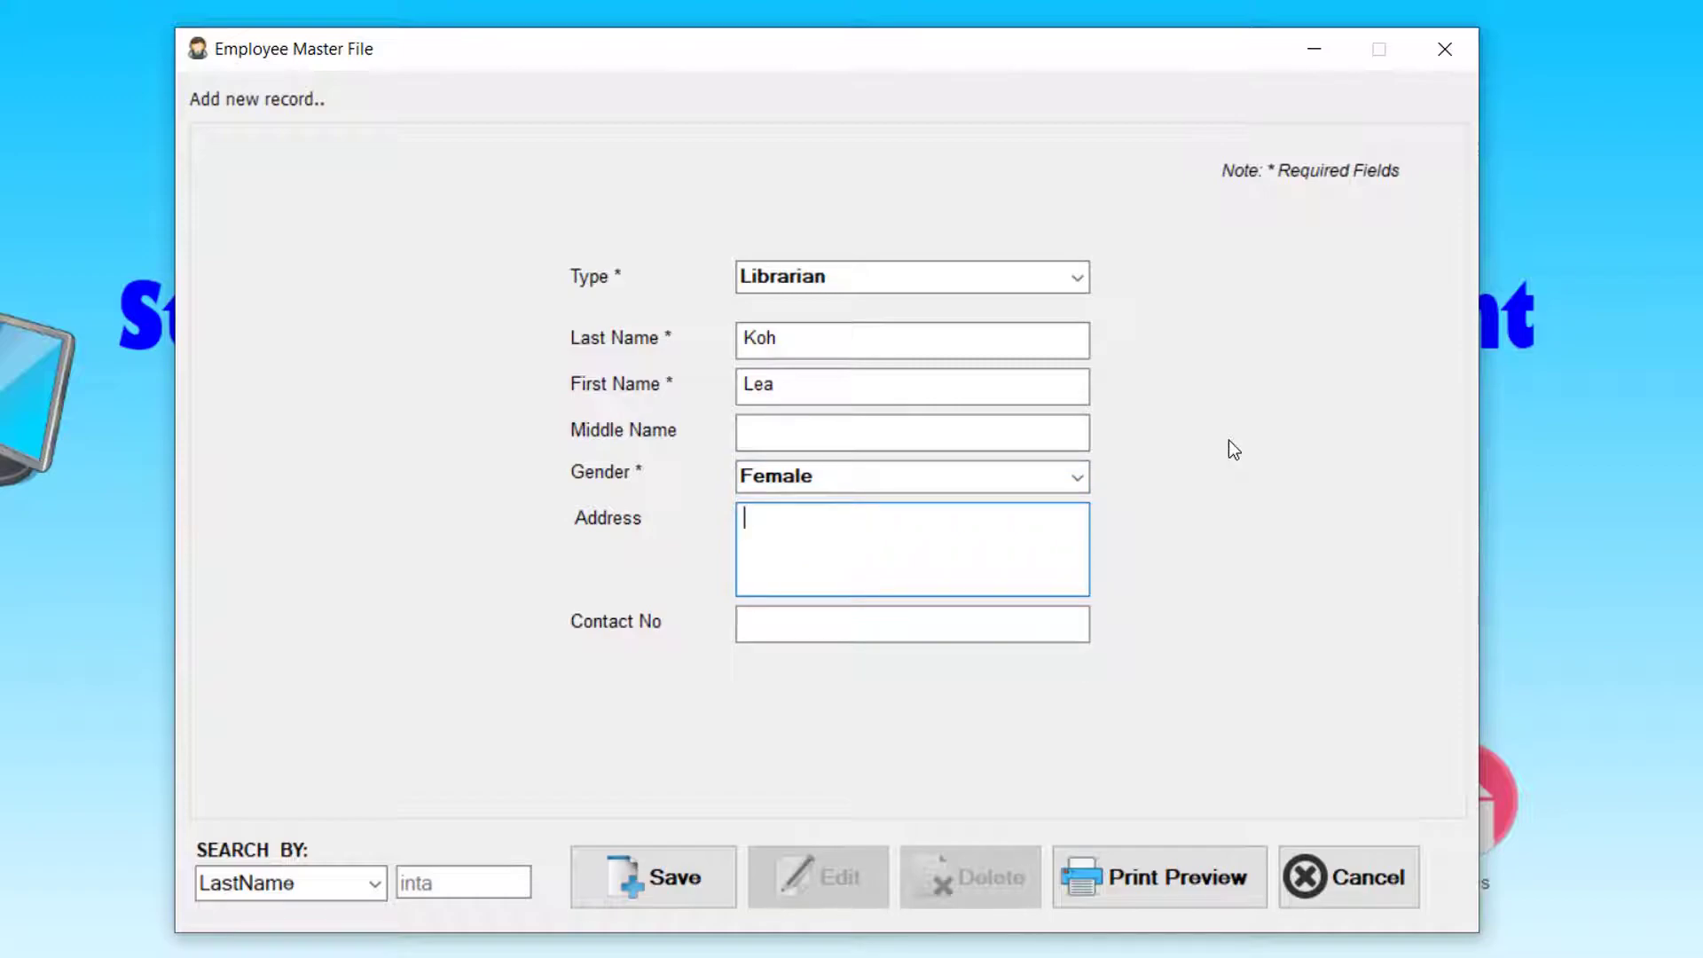
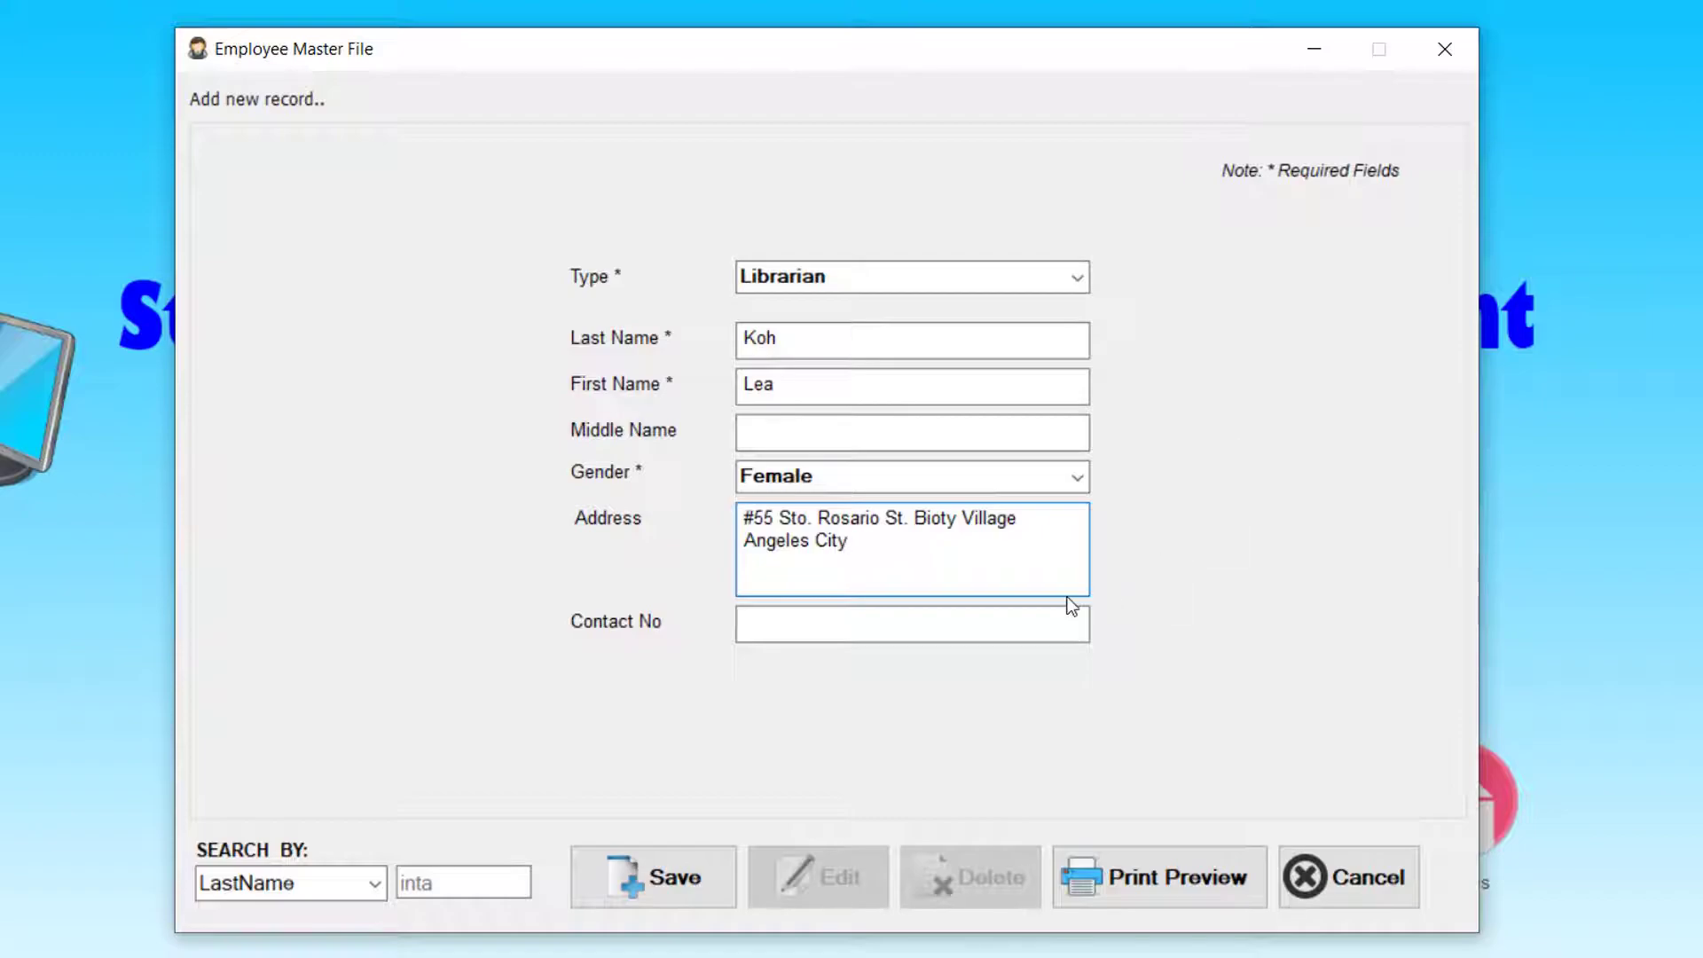
pyautogui.click(1055, 607)
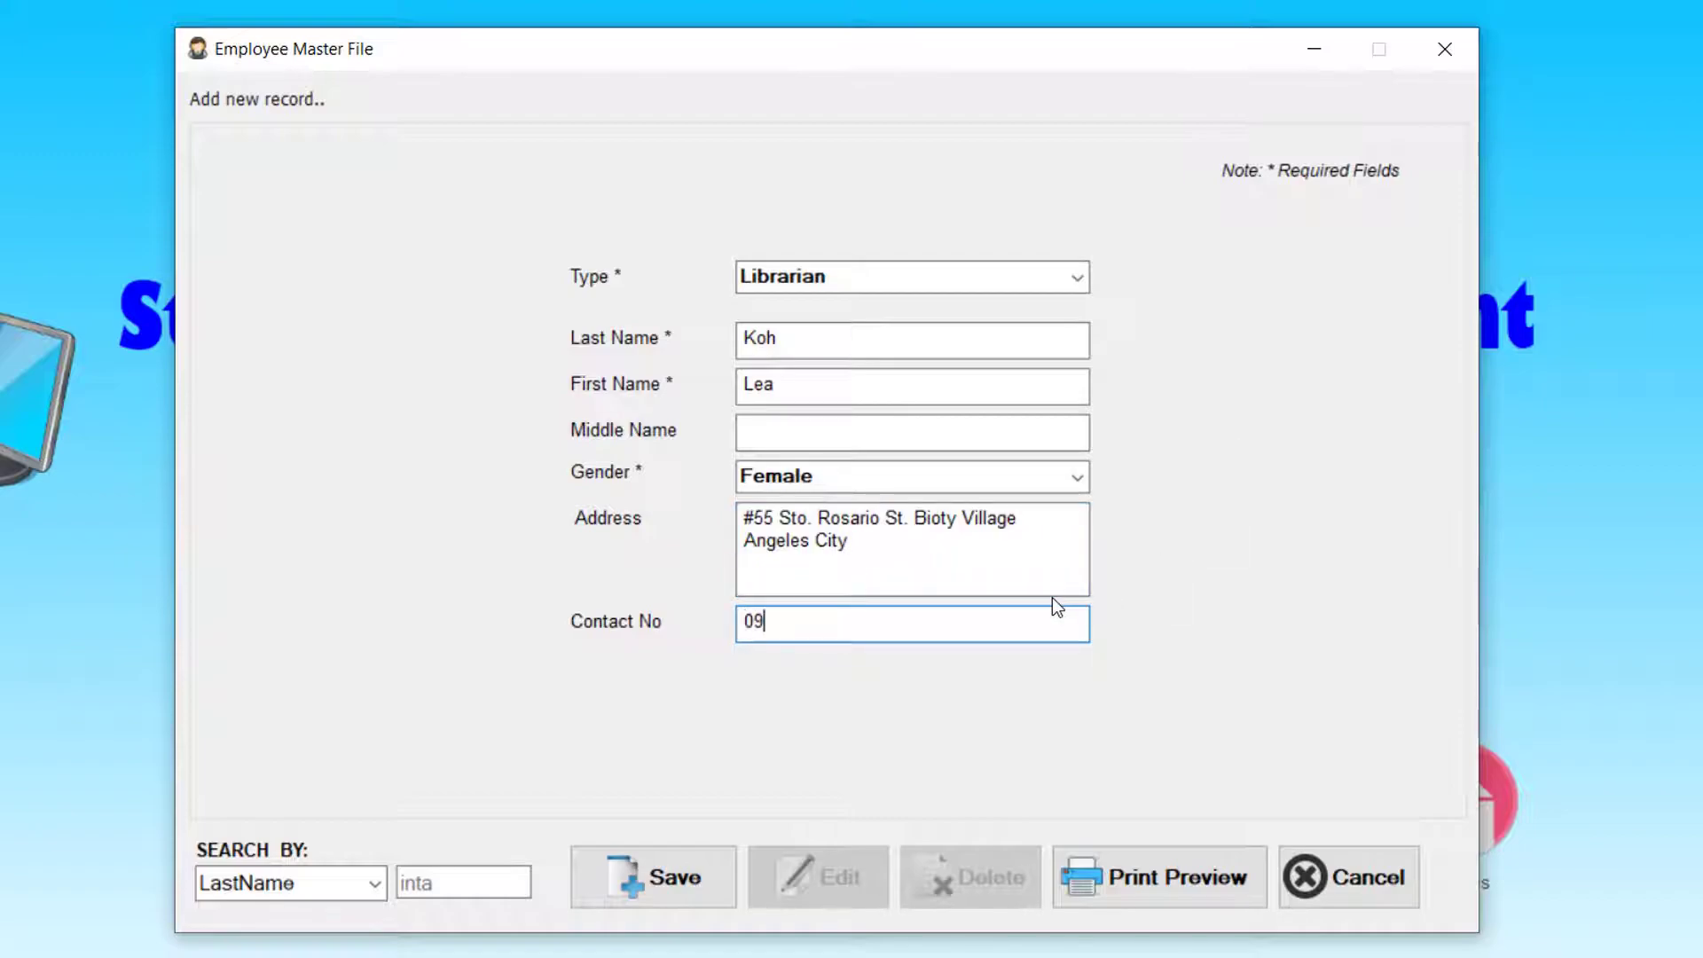
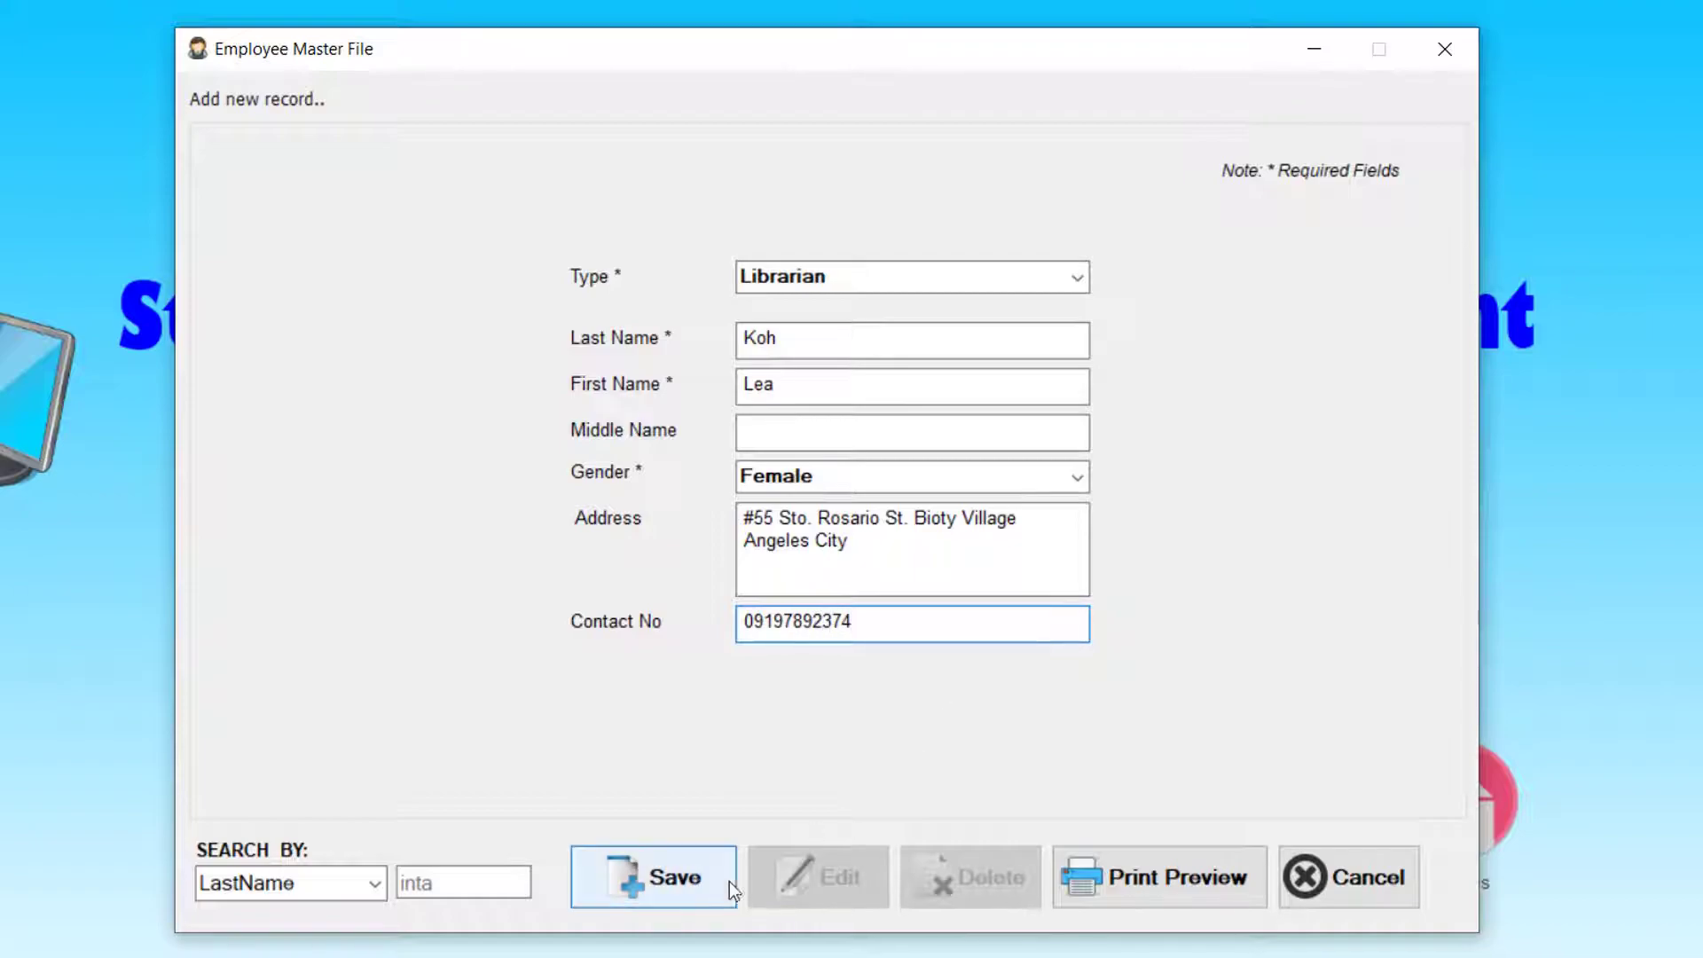
pyautogui.click(648, 885)
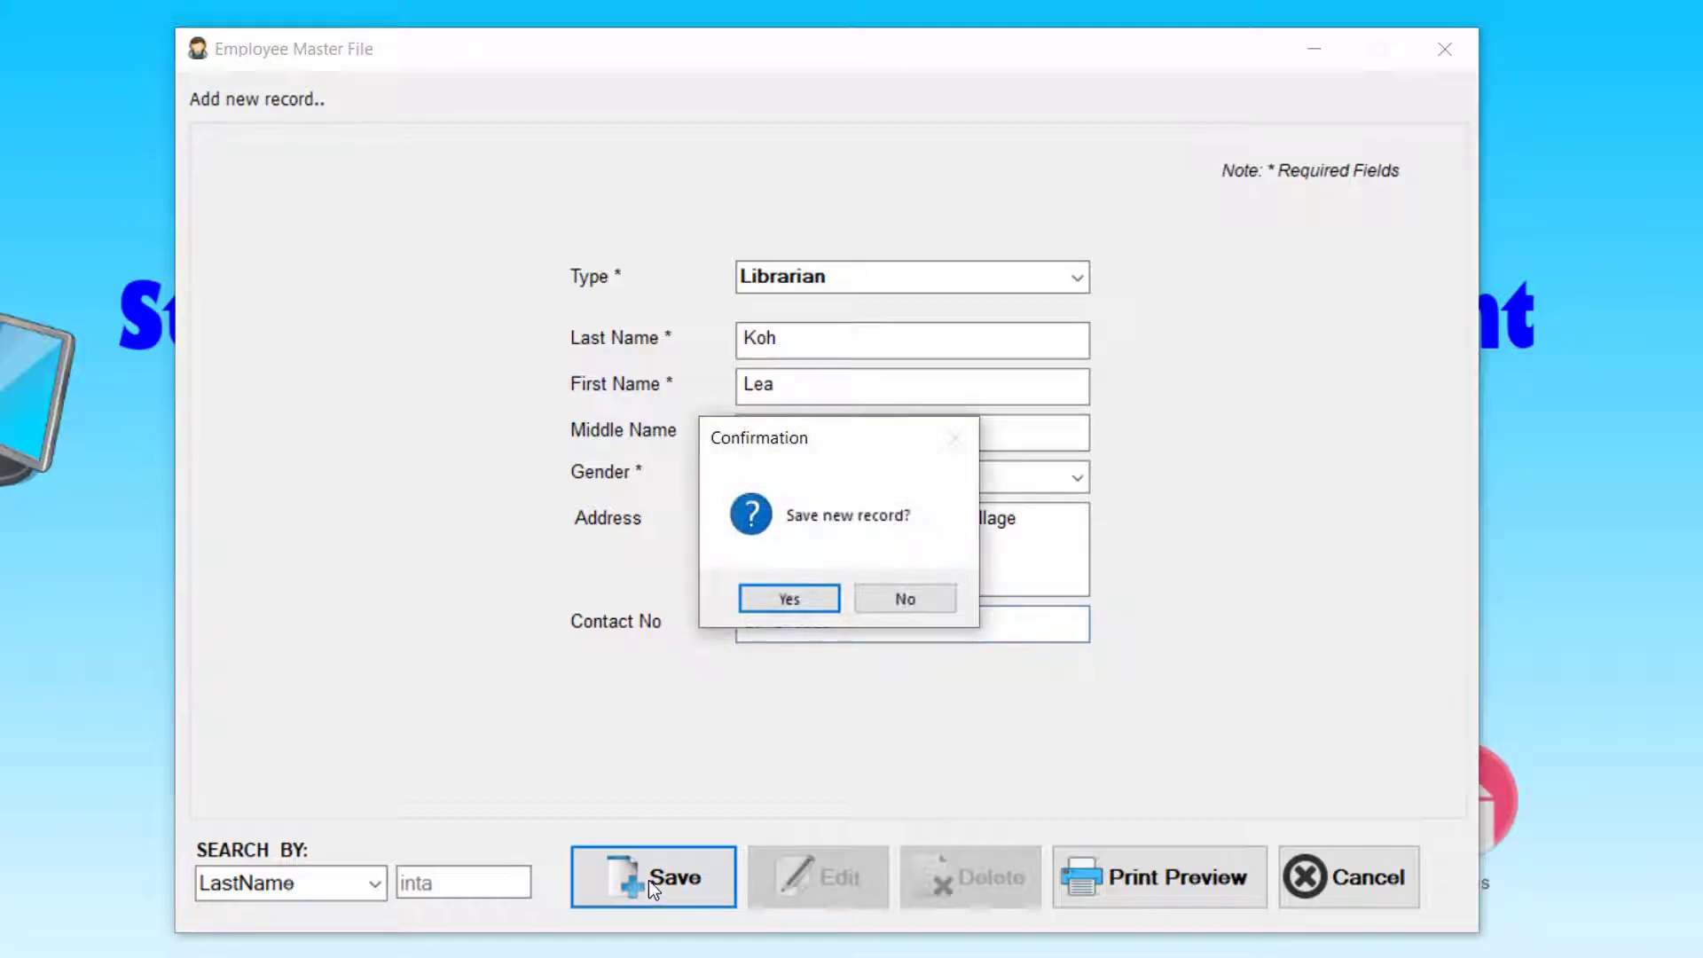
pyautogui.click(788, 599)
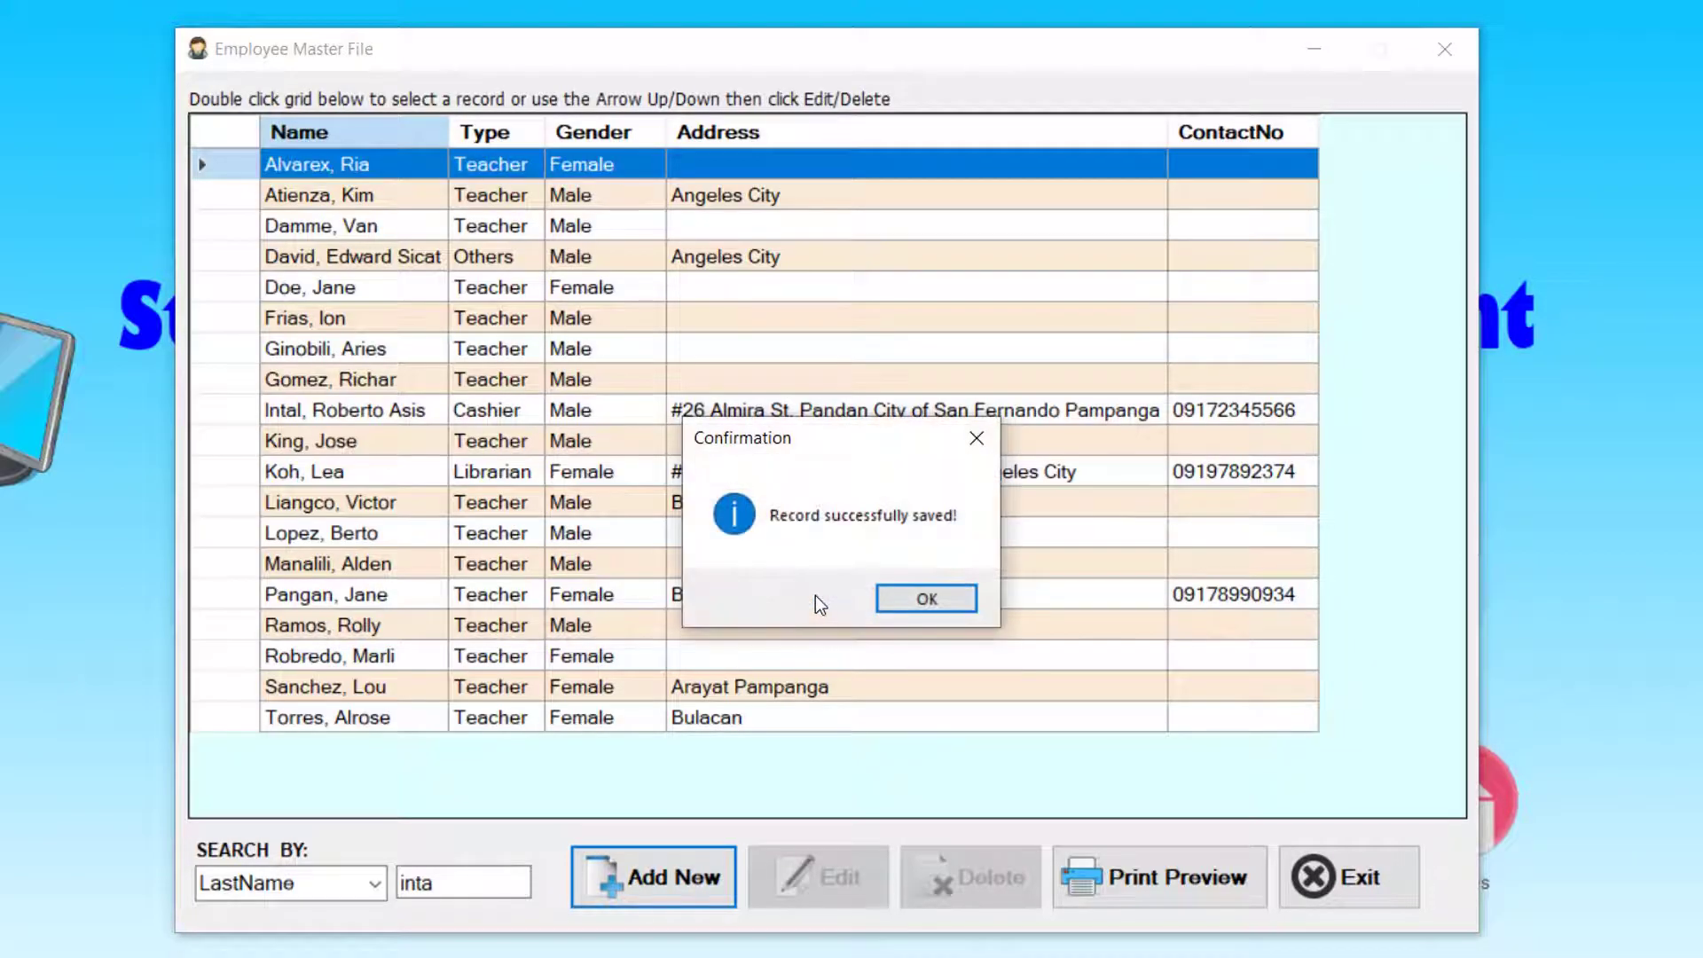
# - Dismiss the saved message, search last names for 'ko', and select the Librarian's row
pyautogui.click(919, 600)
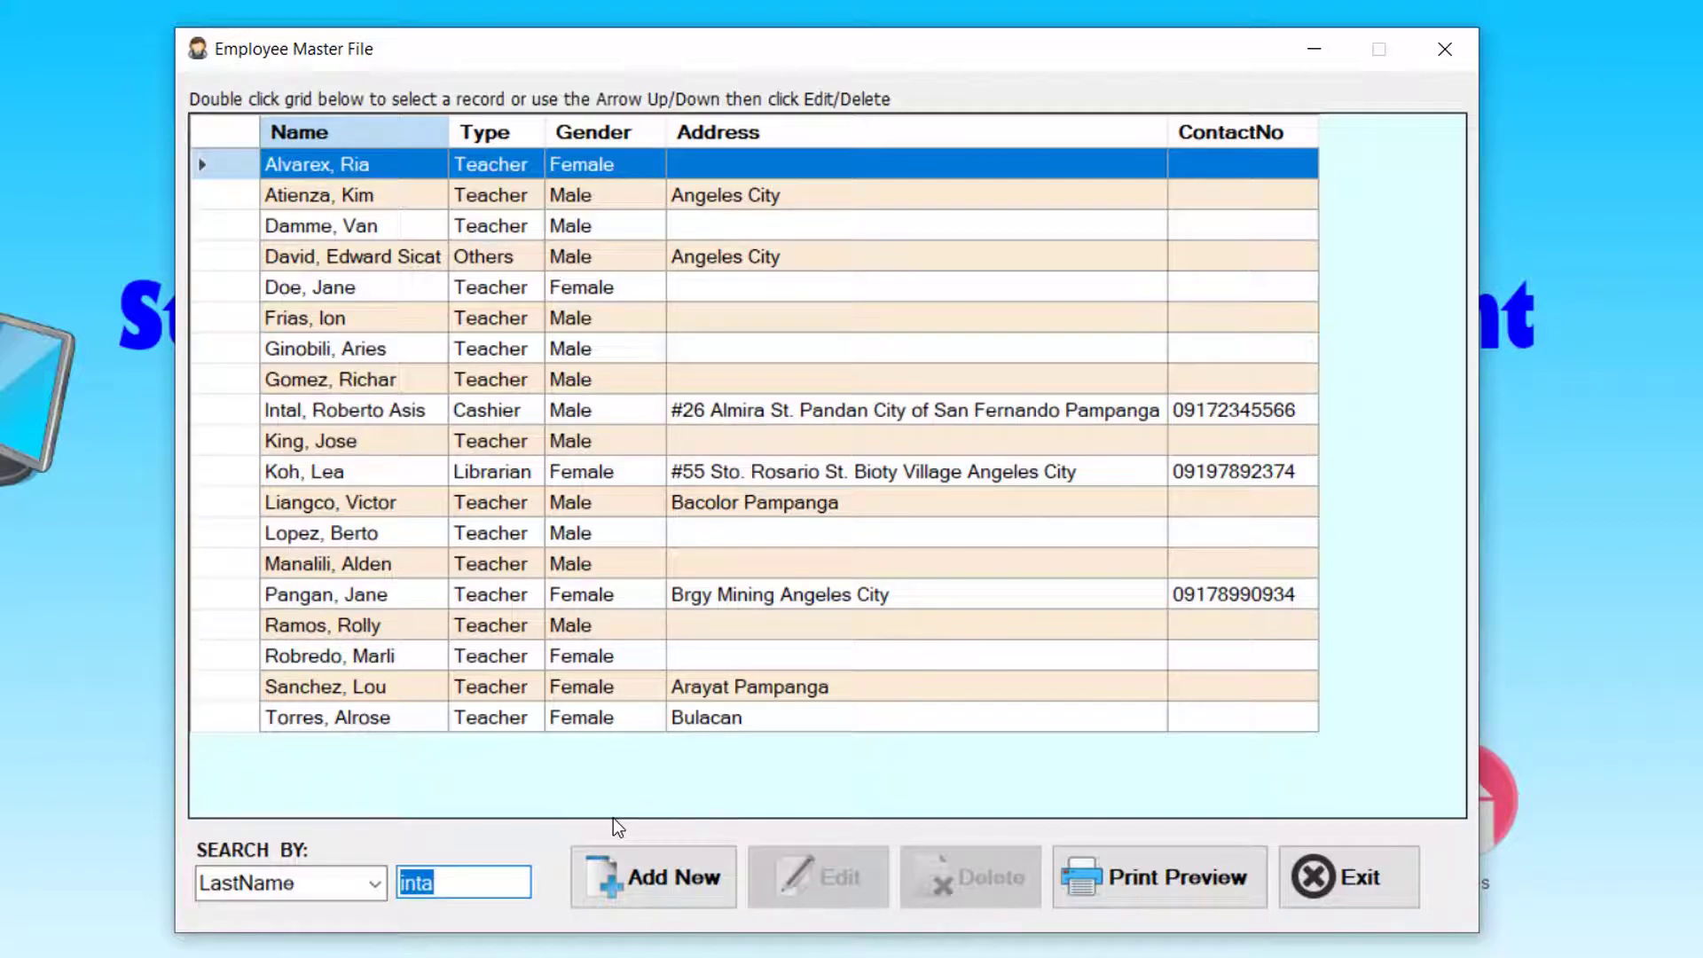
pyautogui.write('ko')
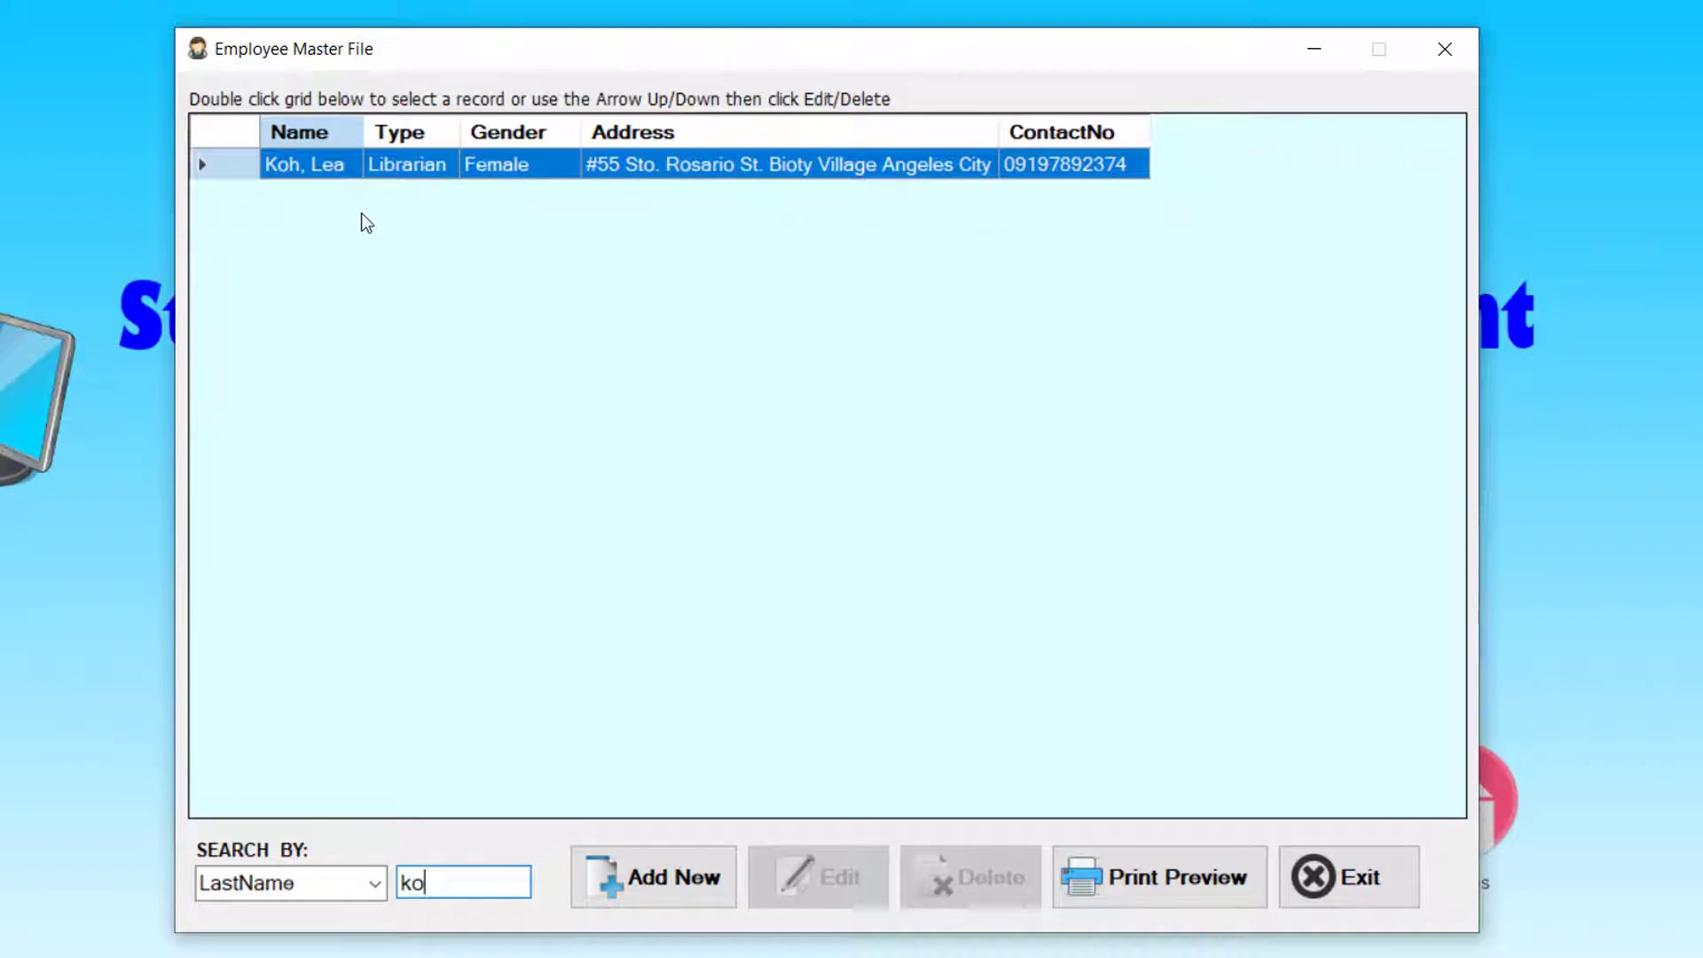
pyautogui.doubleClick(338, 171)
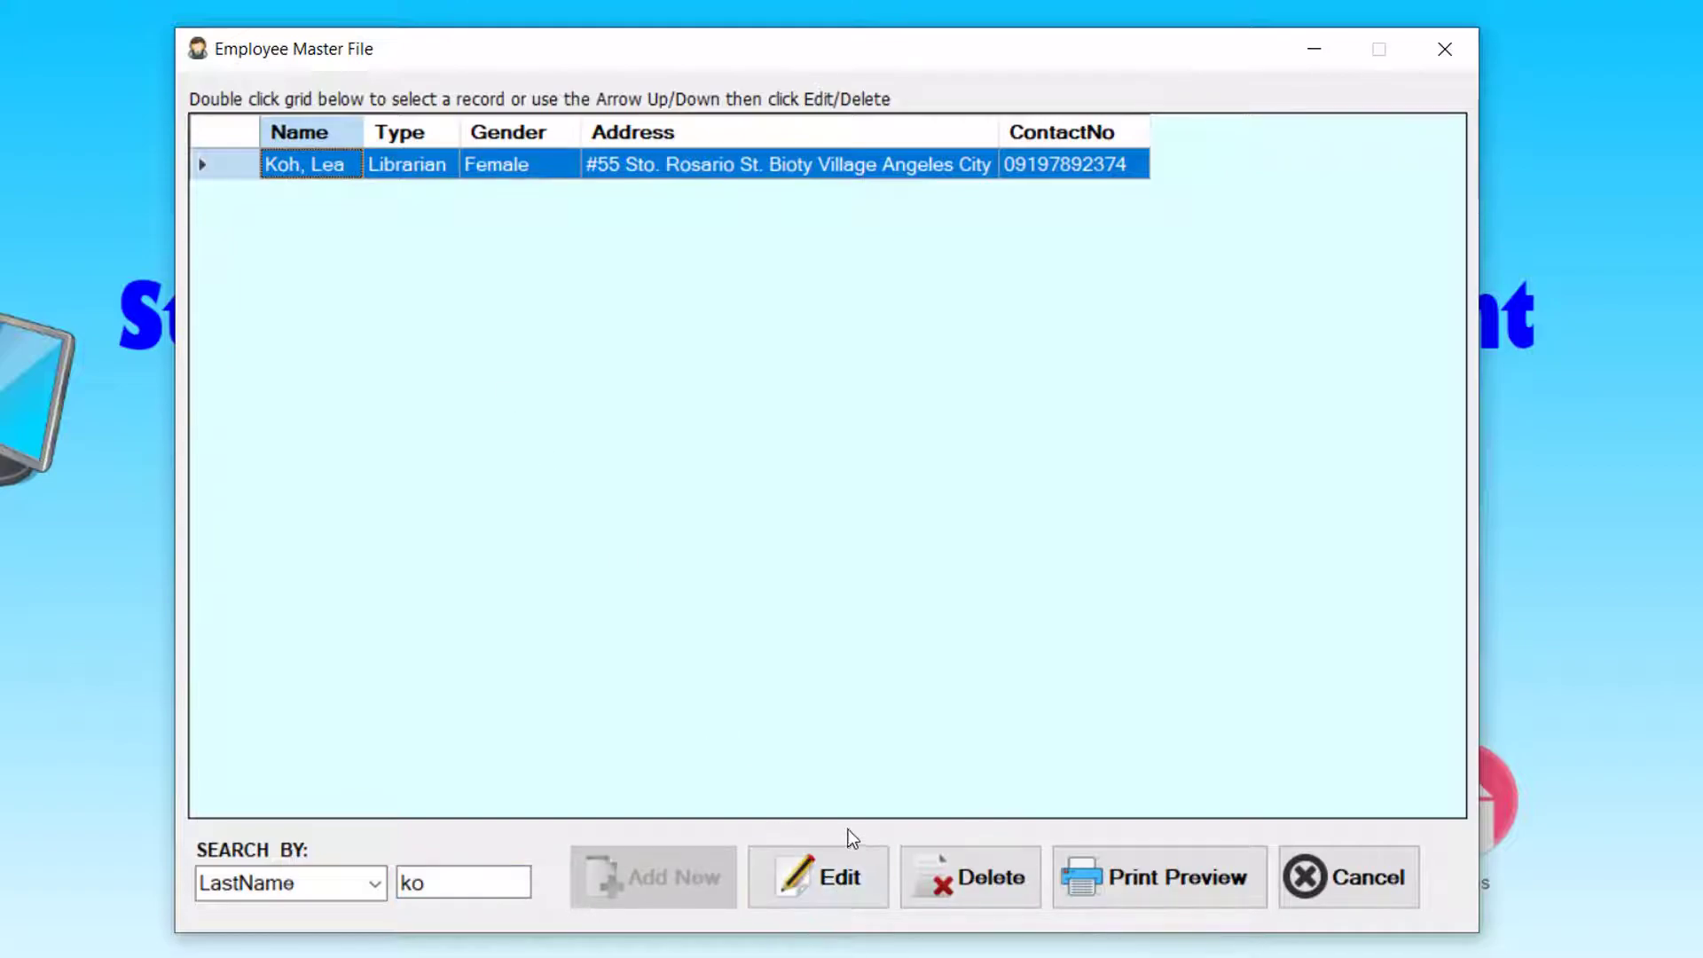
# - Edit the Librarian record: add a middle name, replace the village word in the address, change the contact number's last digits
pyautogui.click(834, 882)
pyautogui.click(768, 431)
pyautogui.write('Rosales')
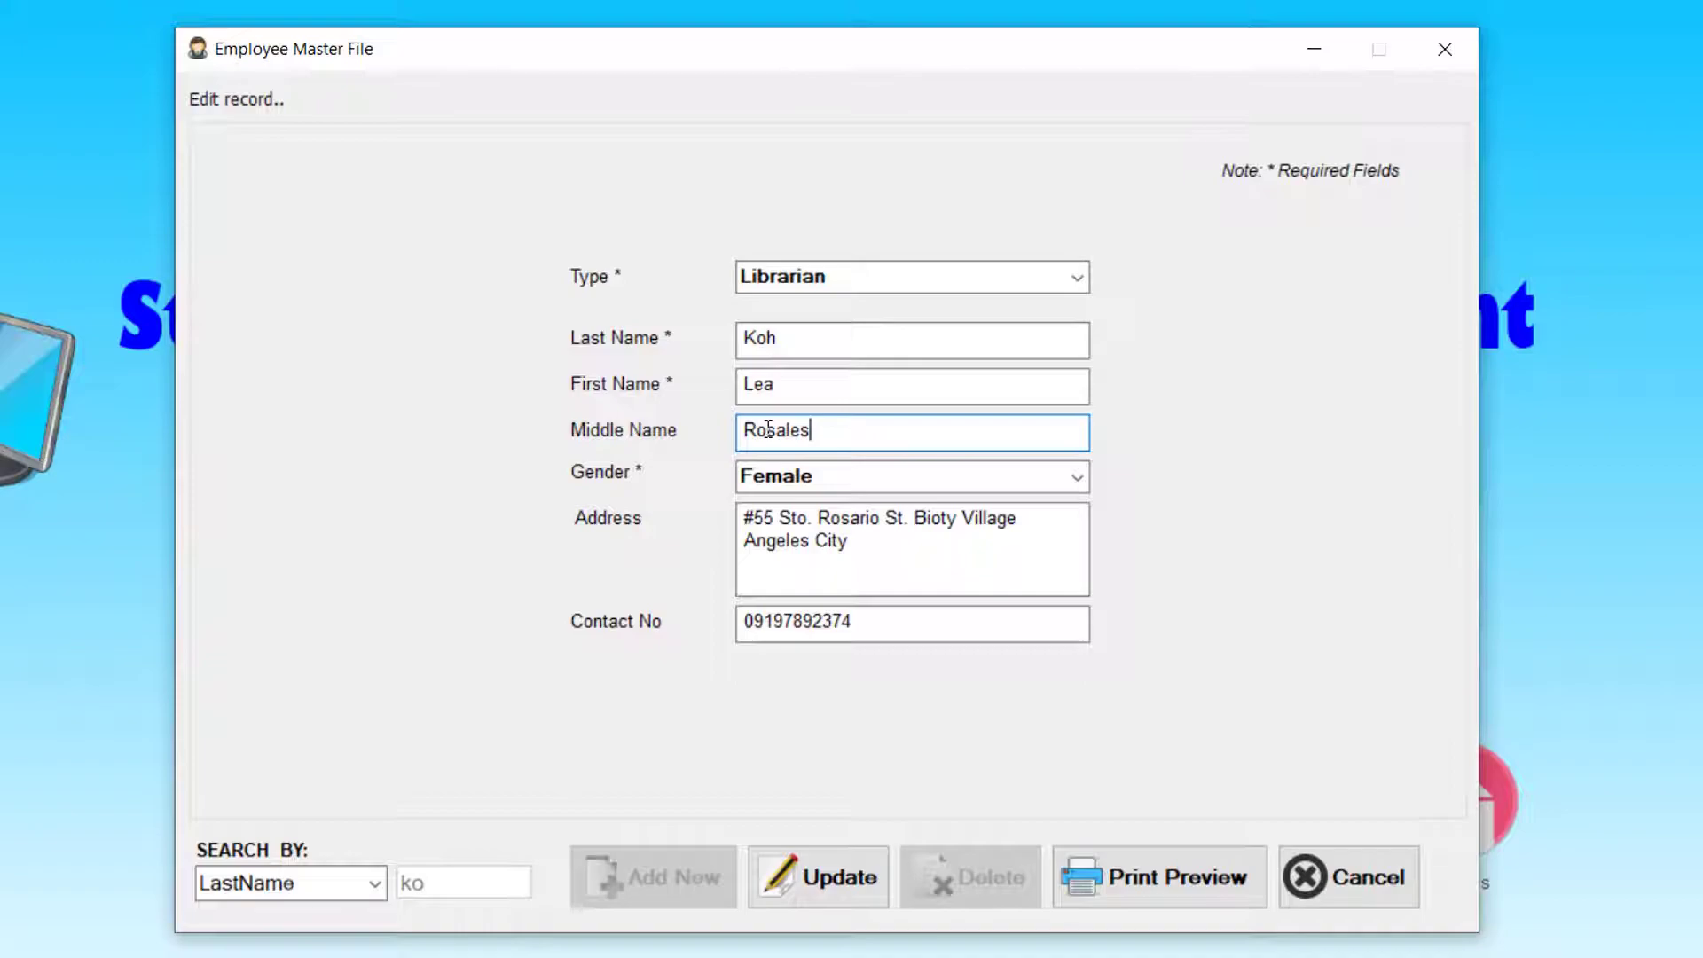
pyautogui.doubleClick(950, 523)
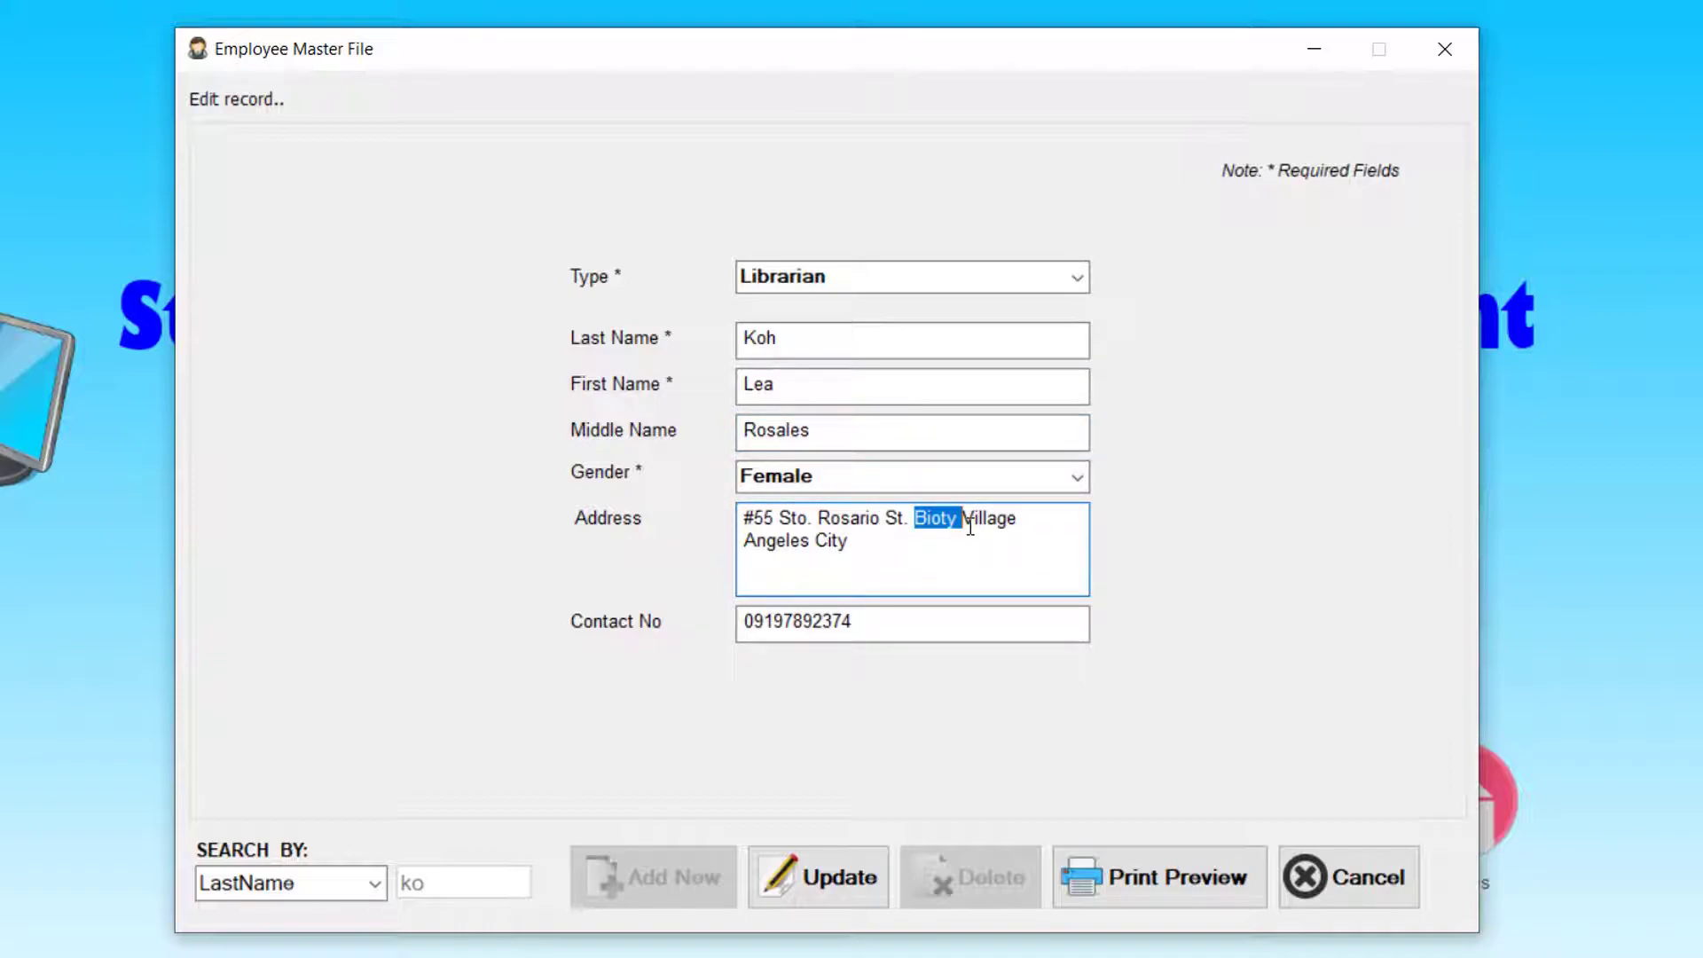
pyautogui.write('Bulaklak')
pyautogui.click(898, 629)
pyautogui.press('BackSpace')
pyautogui.press('BackSpace')
pyautogui.press('BackSpace')
pyautogui.write('555')
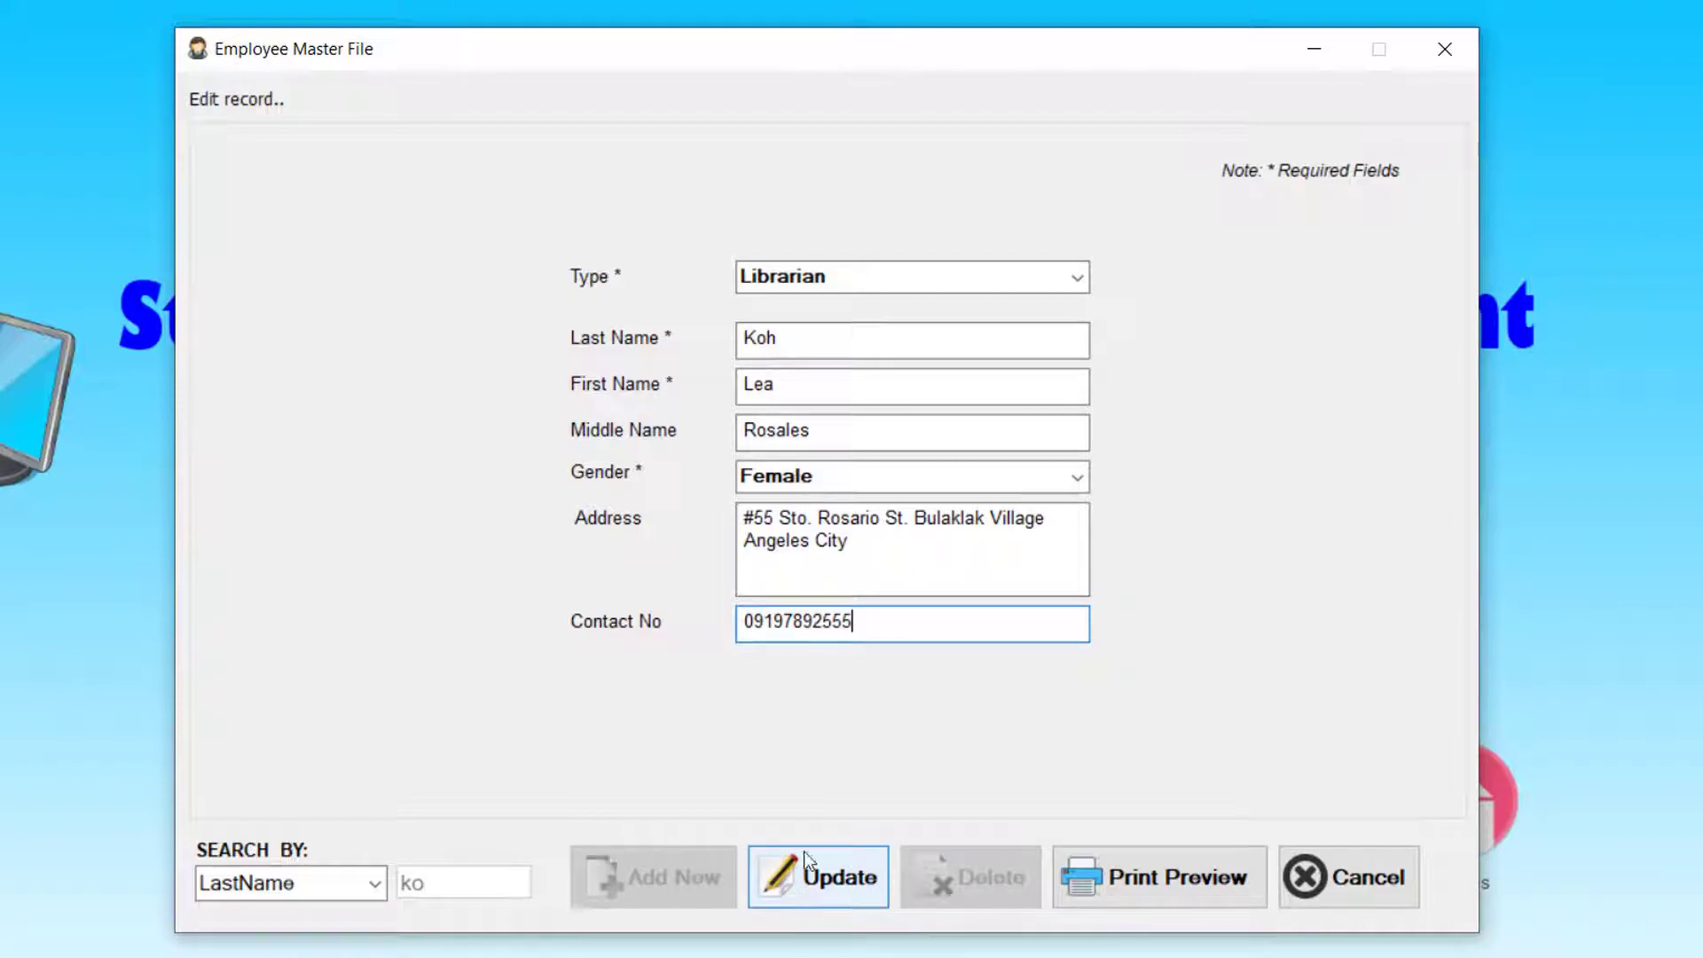
# - Apply the update, confirm it, and search last names for 'ko' again
pyautogui.click(834, 890)
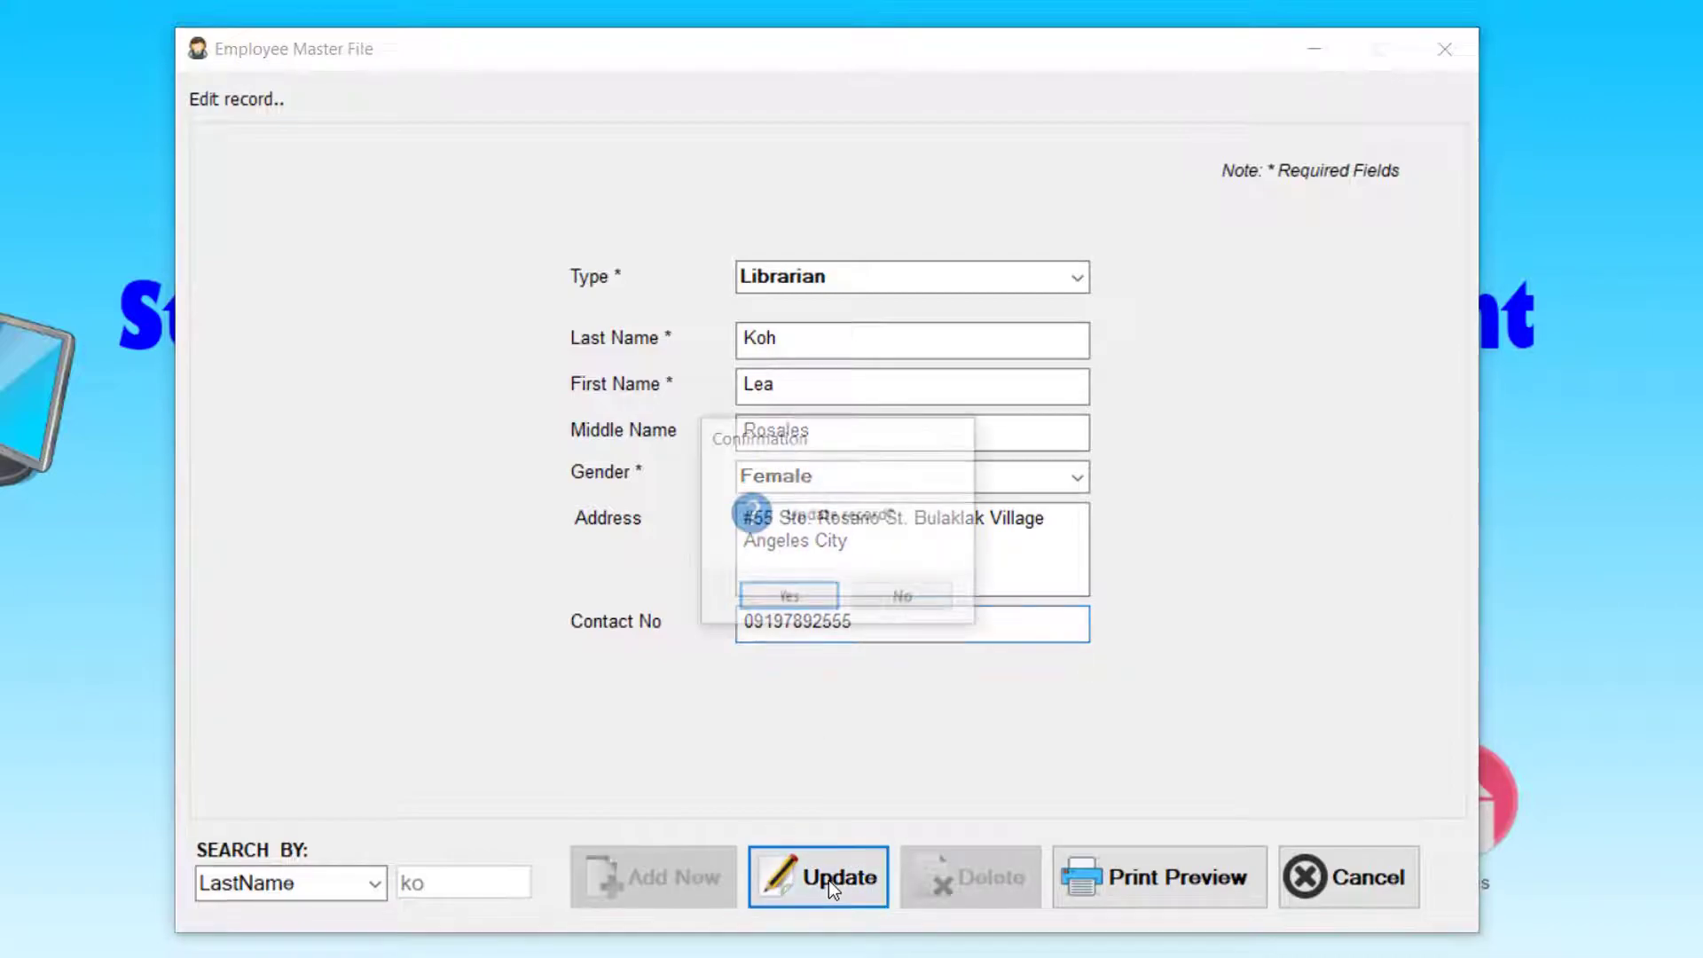
pyautogui.click(806, 603)
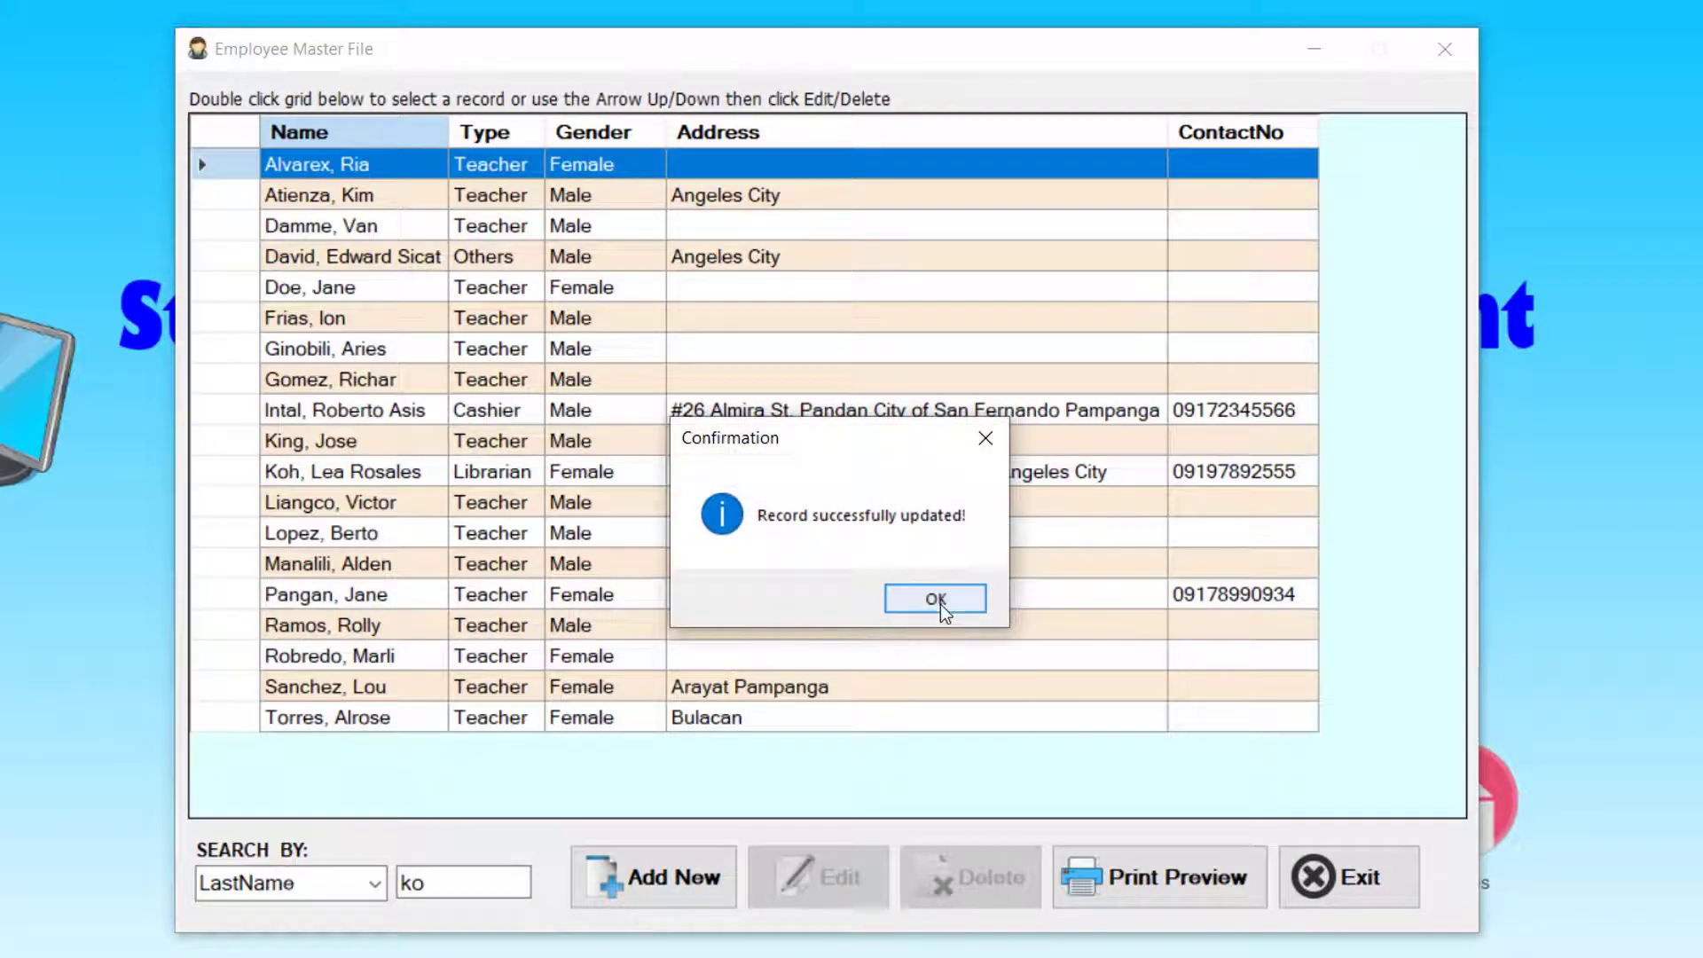
pyautogui.click(939, 602)
pyautogui.write('ko')
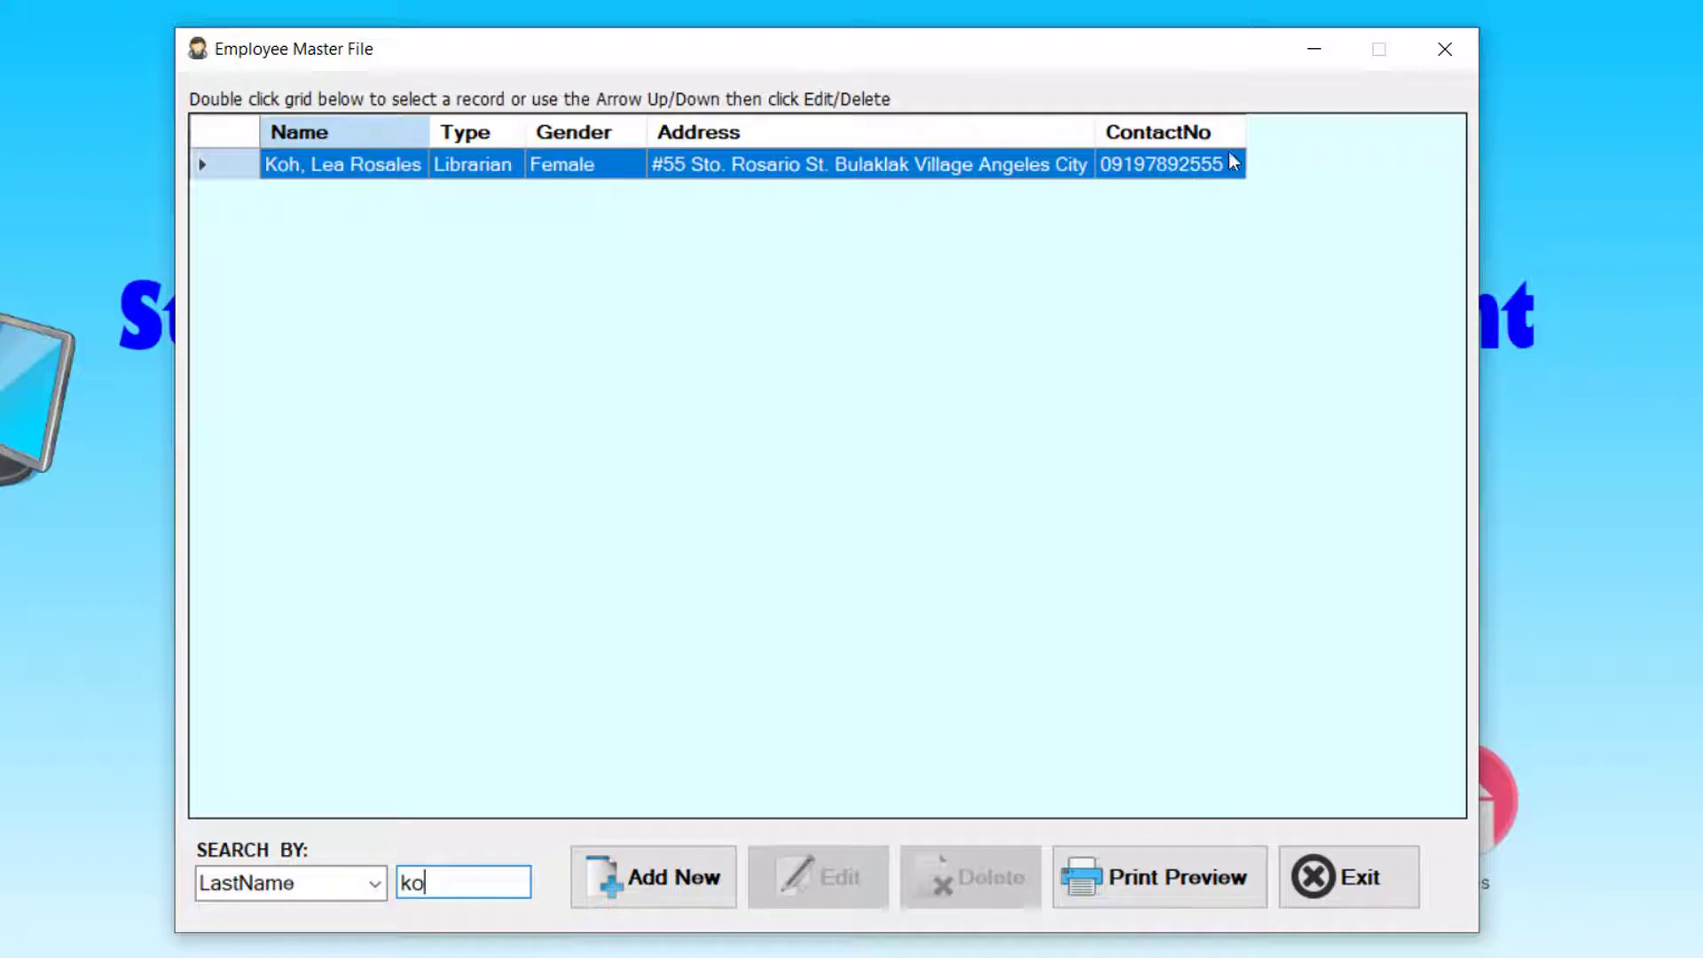
# - Search last names for 'pan', select the Teacher's row, and open it for editing
pyautogui.press('BackSpace')
pyautogui.press('BackSpace')
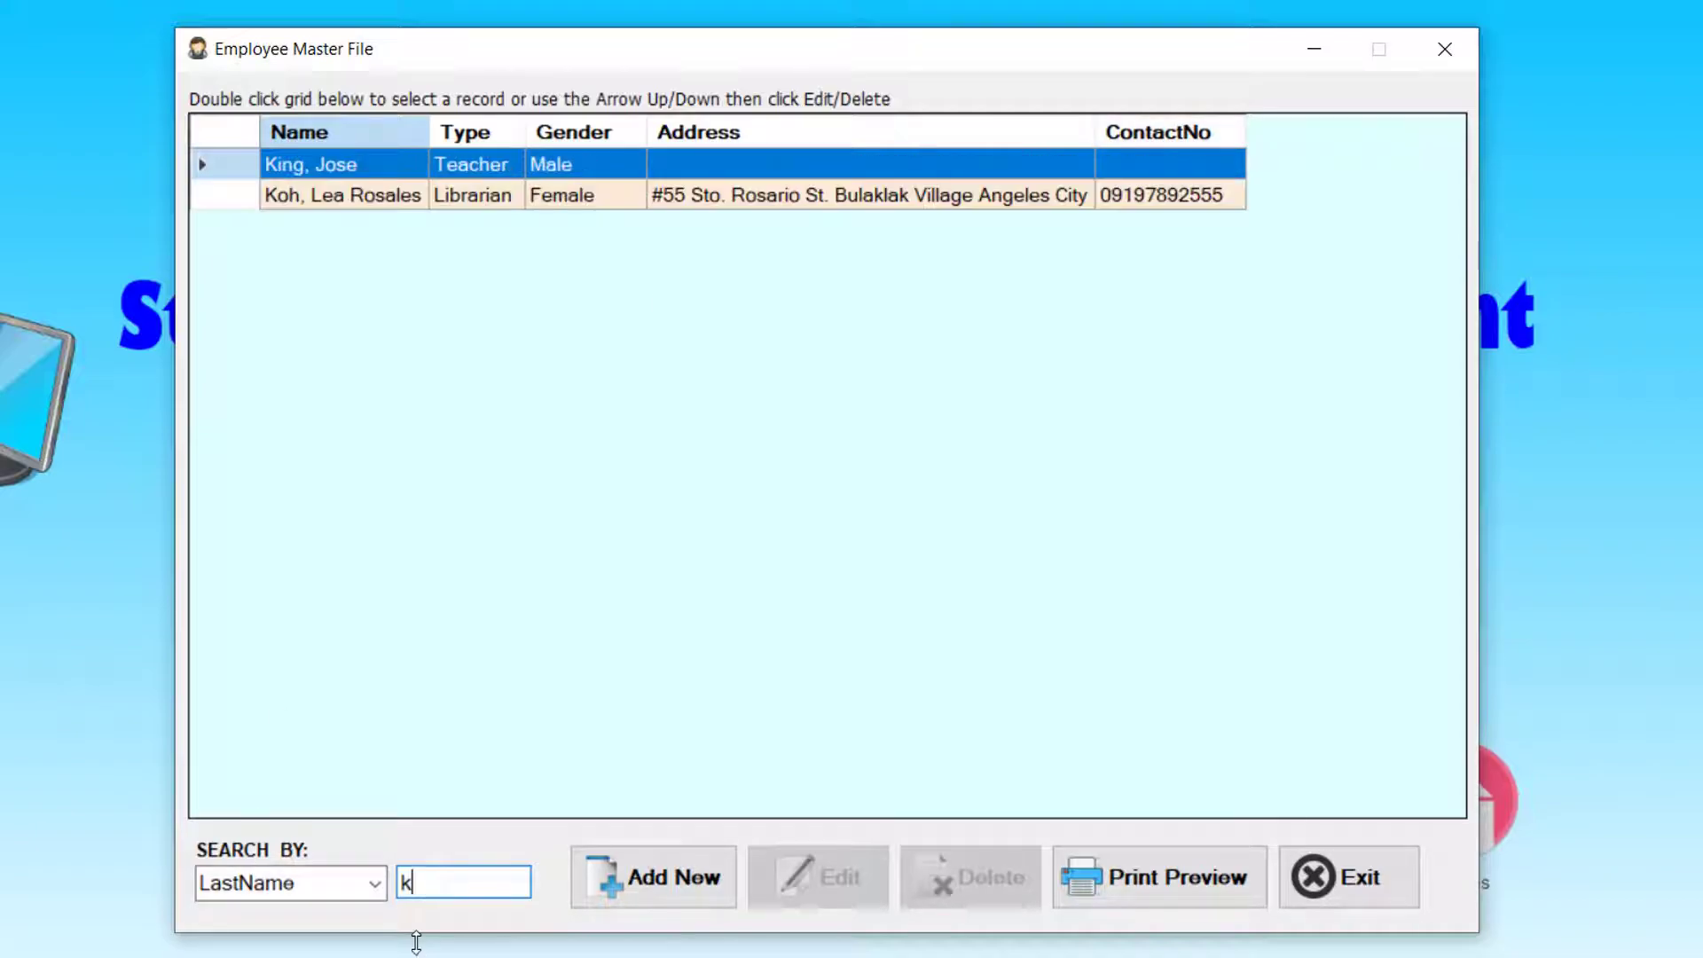
pyautogui.write('pan')
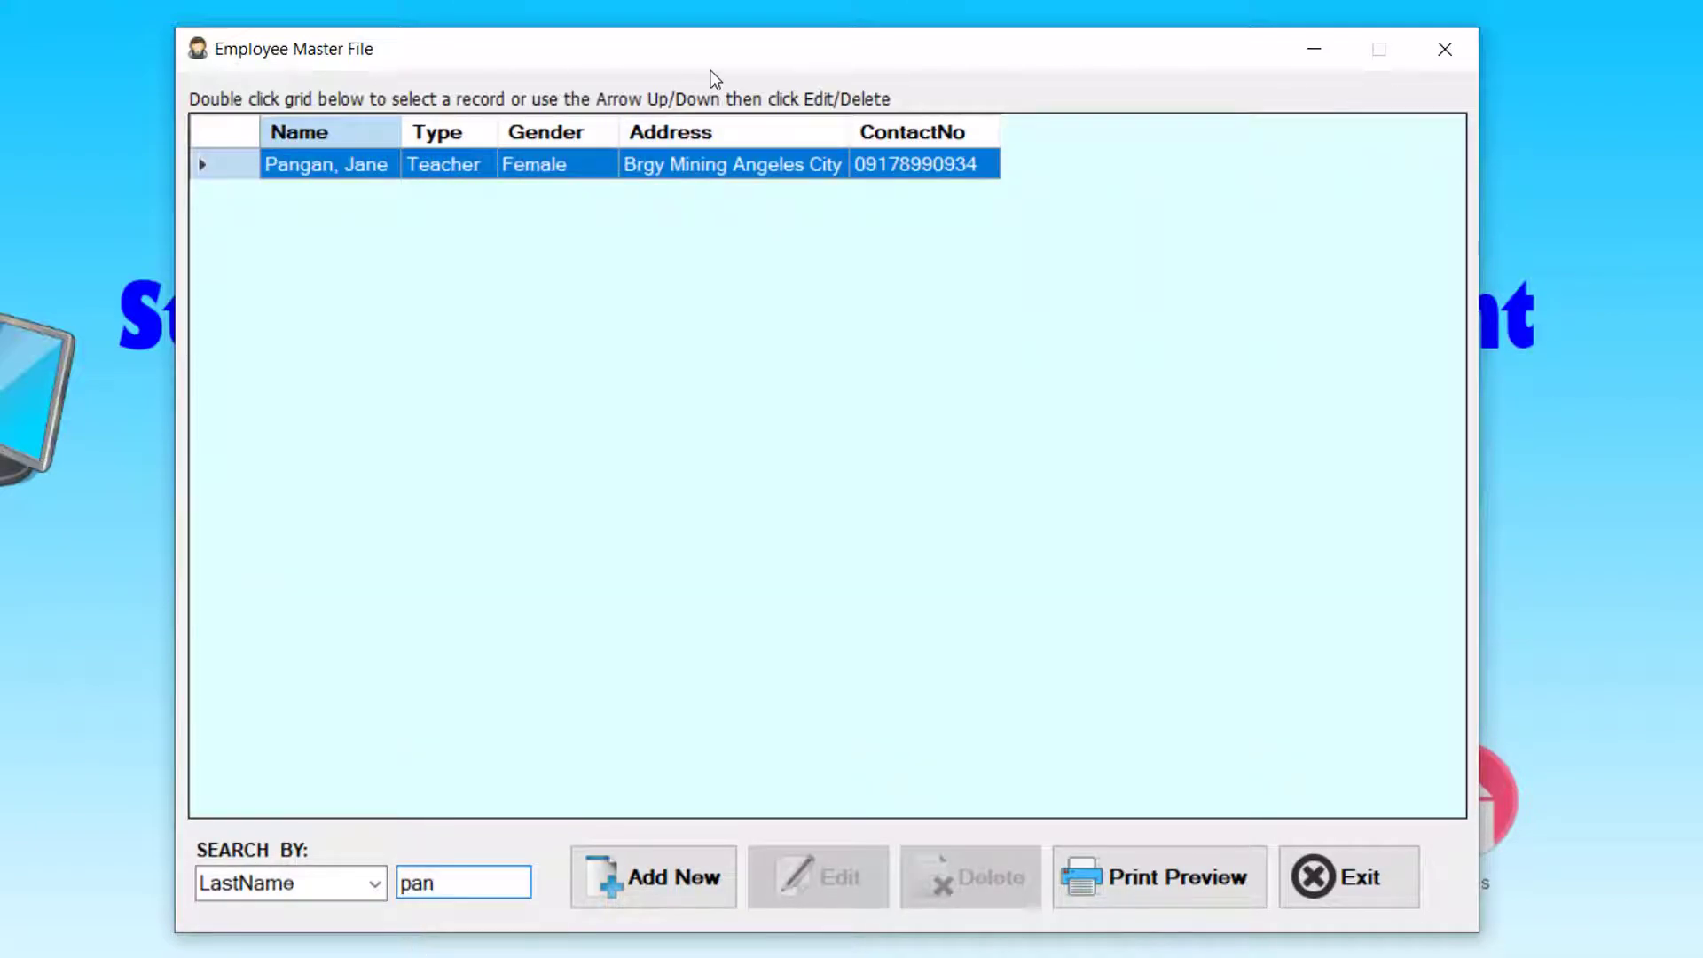
pyautogui.doubleClick(700, 169)
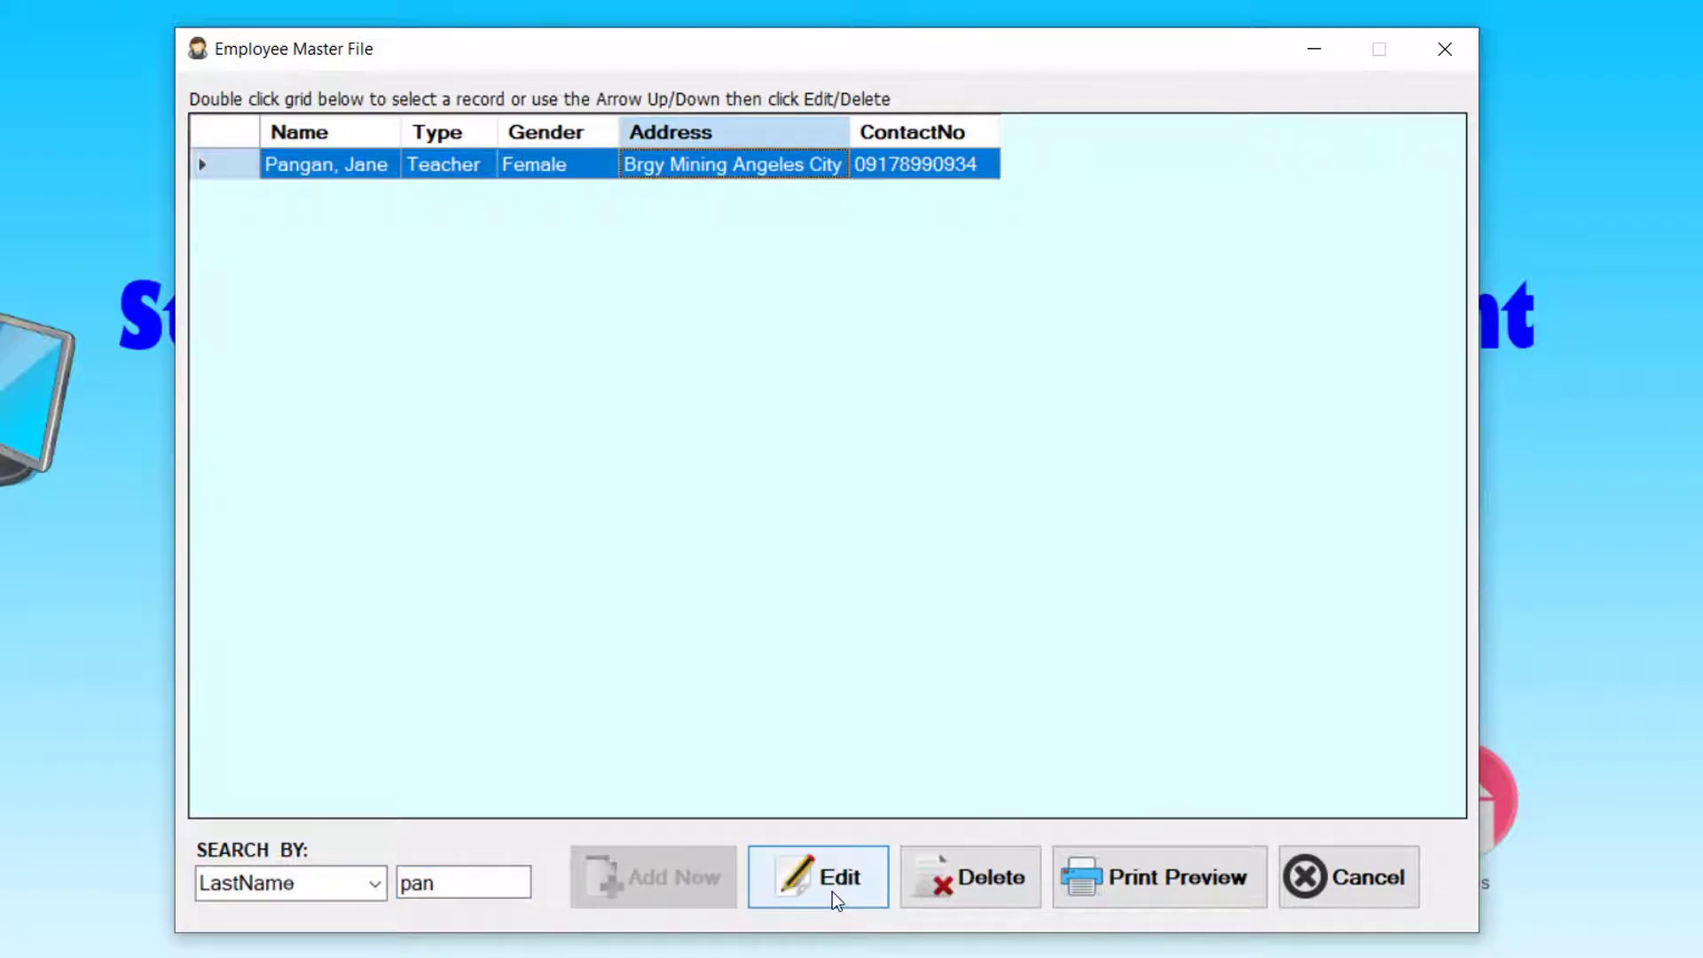
pyautogui.click(832, 892)
pyautogui.click(763, 528)
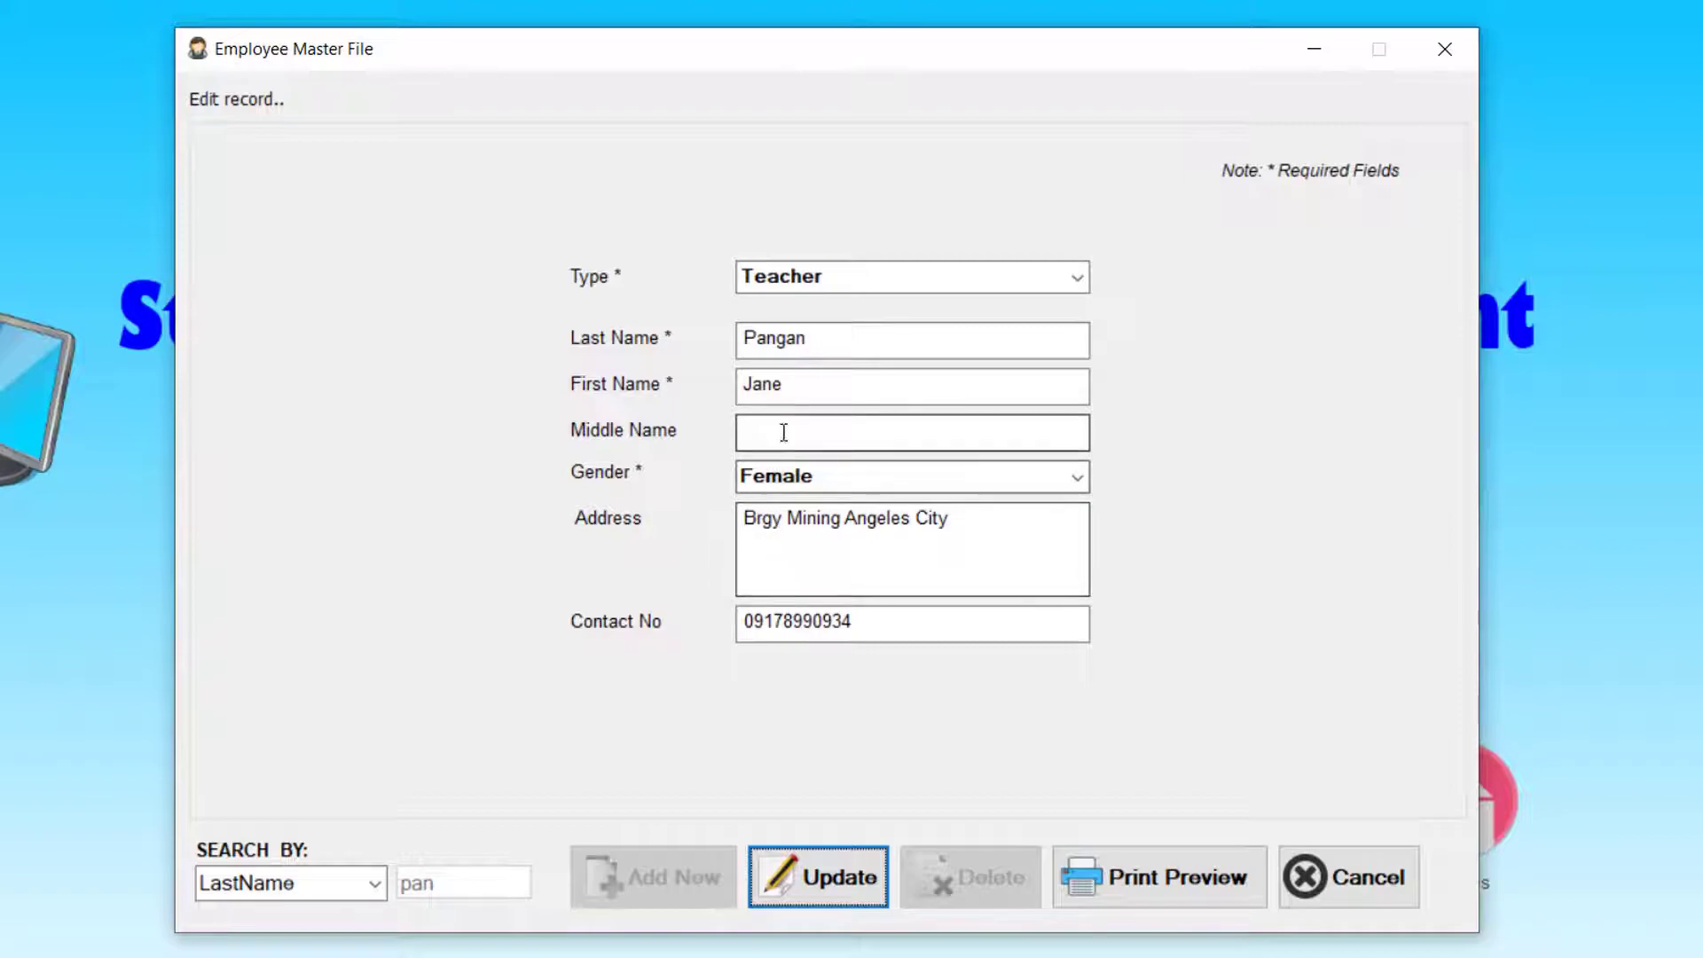
# - Add a middle name and prepend the block, lot and street to the Teacher's address
pyautogui.click(789, 432)
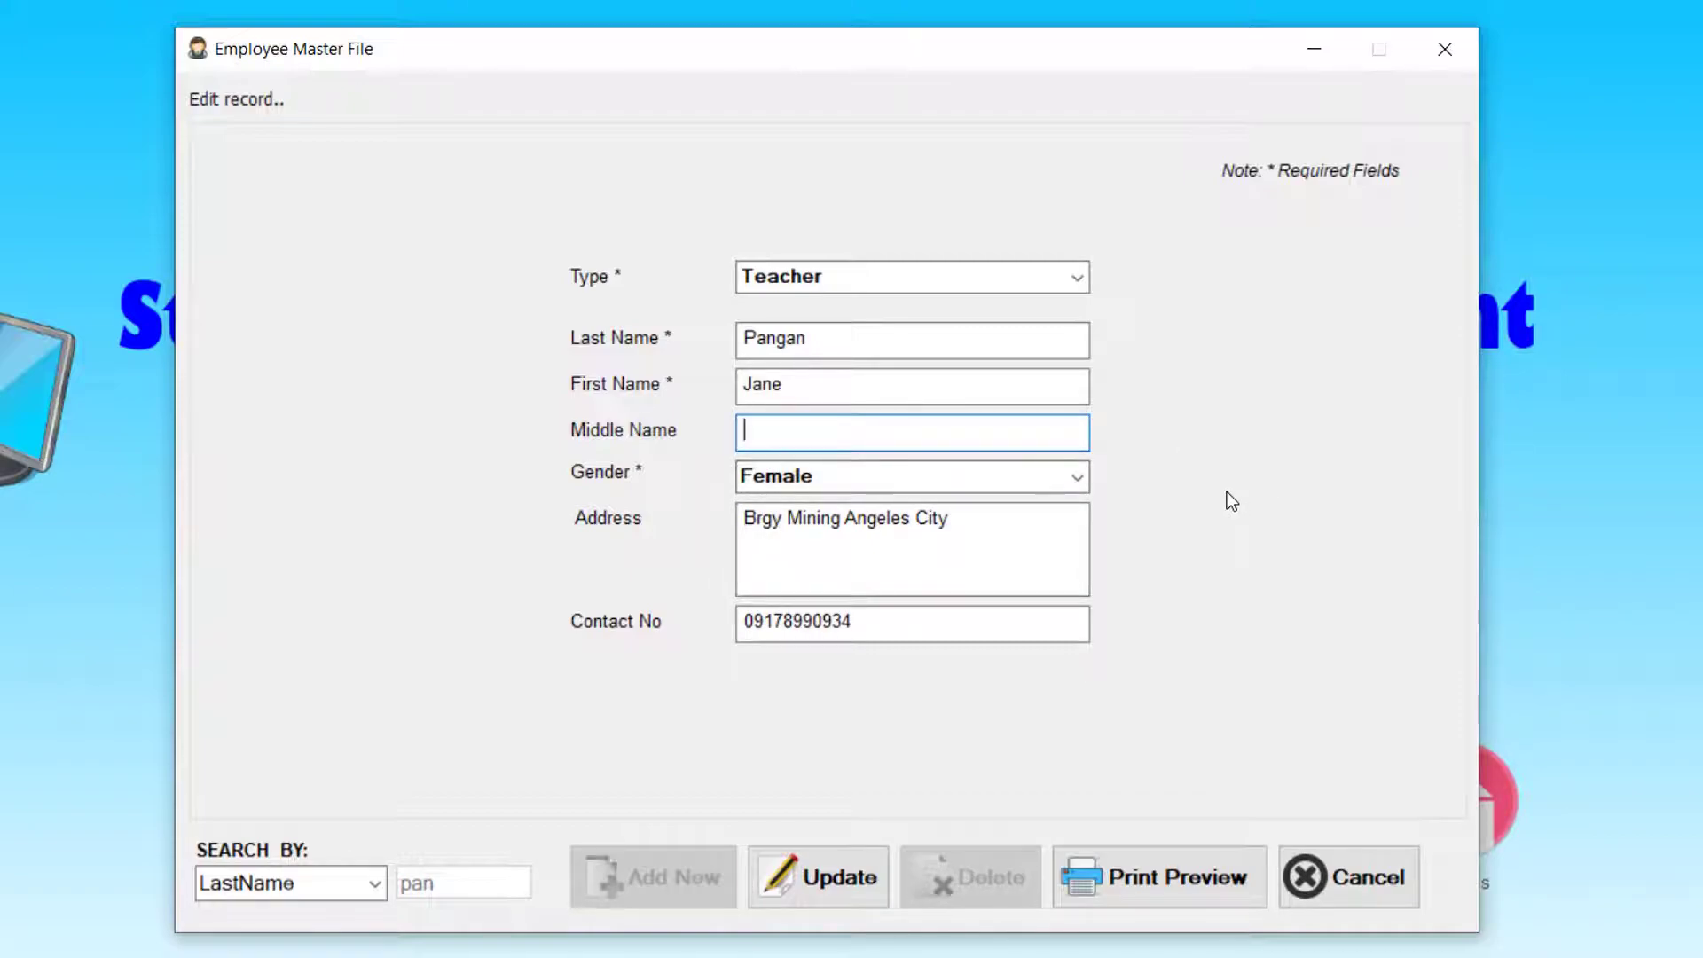
pyautogui.write('Lopez')
pyautogui.click(742, 523)
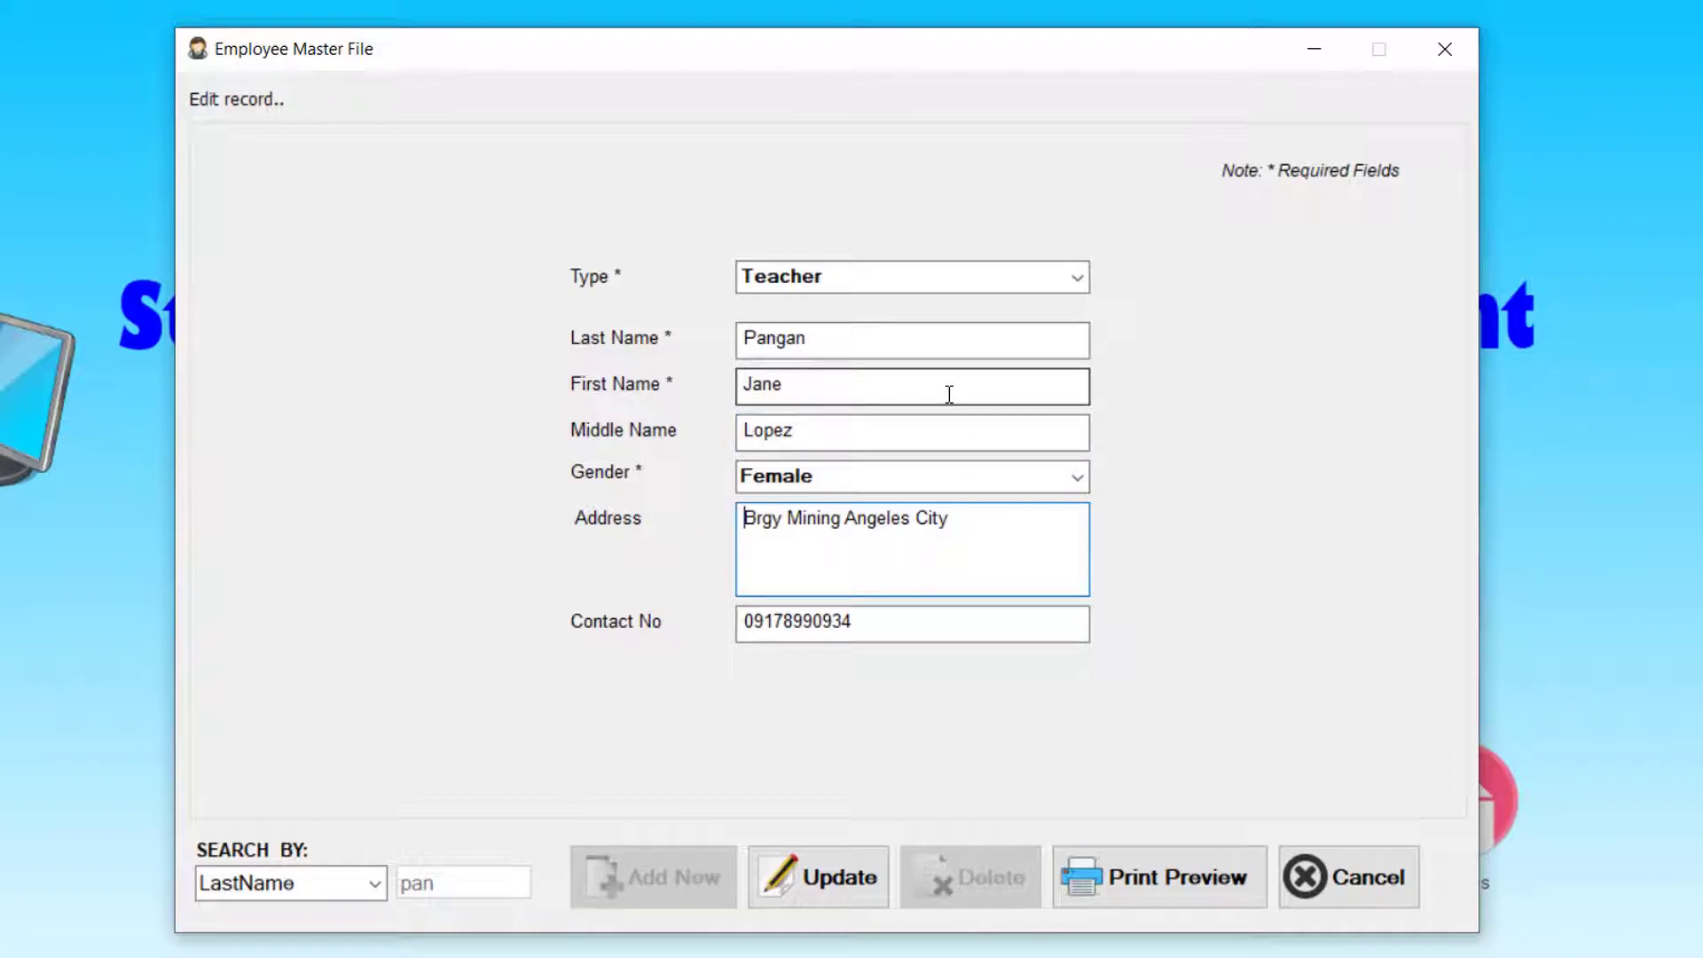
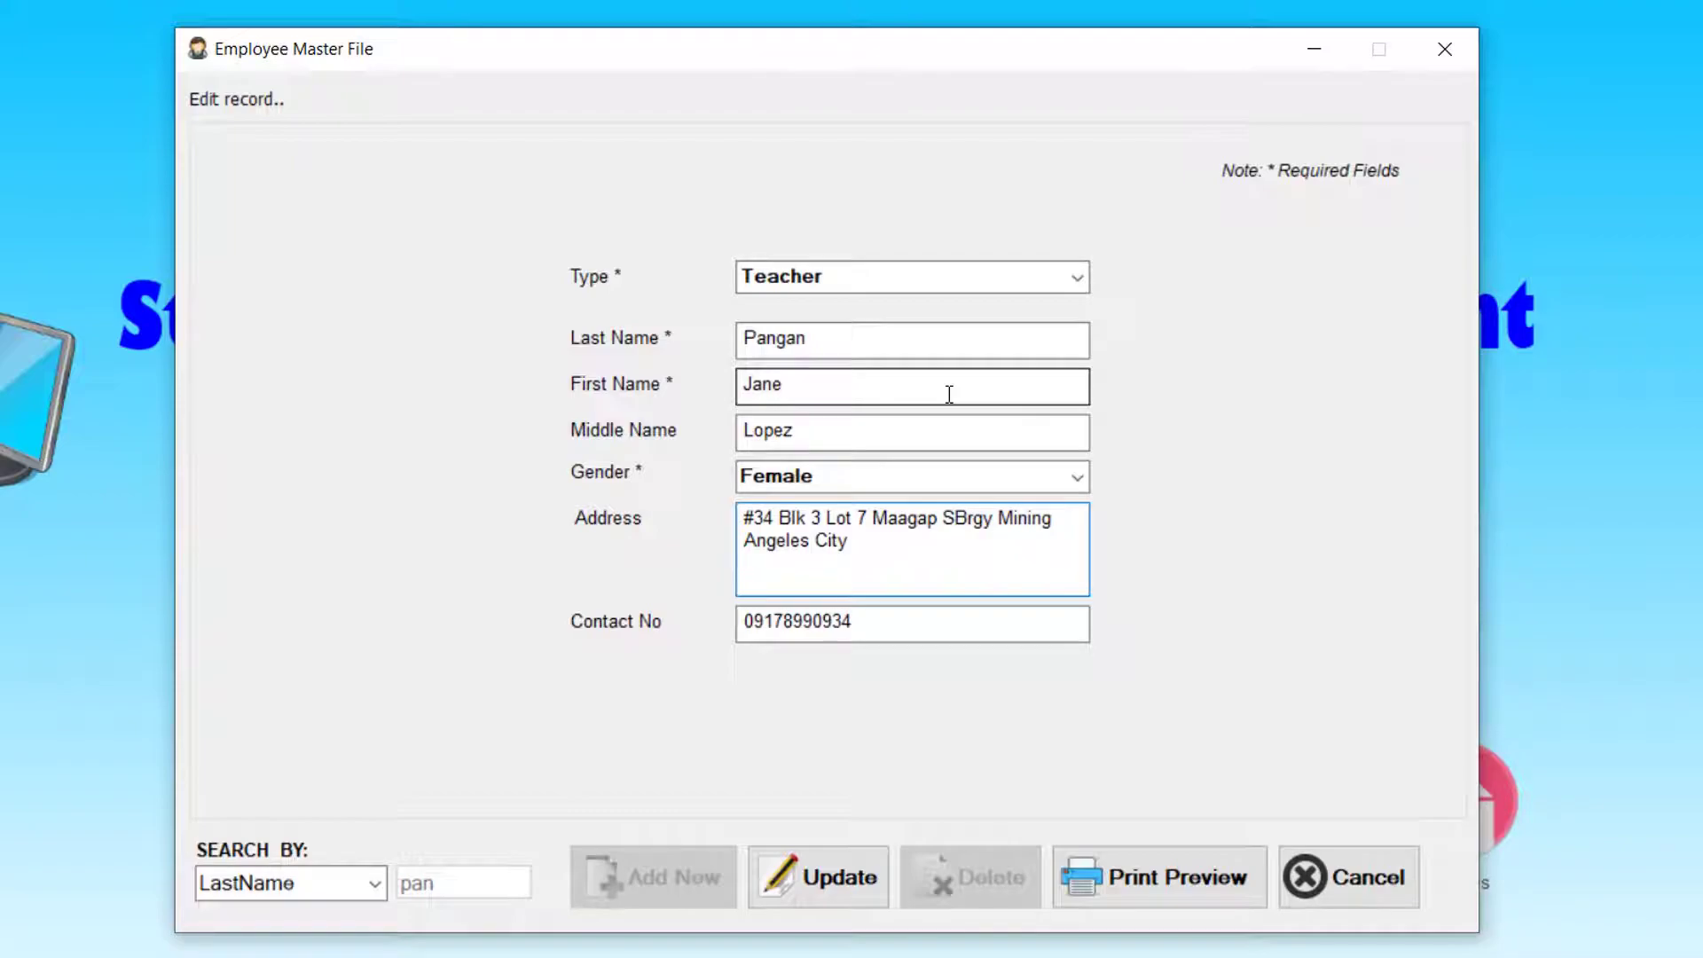
pyautogui.press('Left')
pyautogui.press('Left')
pyautogui.press('Left')
pyautogui.press('Left')
pyautogui.press('Left')
pyautogui.press('Left')
pyautogui.press('Left')
pyautogui.press('Left')
pyautogui.press('Left')
pyautogui.press('Left')
pyautogui.press('Left')
pyautogui.press('Left')
pyautogui.press('Left')
pyautogui.press('Left')
pyautogui.press('Left')
pyautogui.press('Left')
pyautogui.press('Left')
pyautogui.press('Left')
pyautogui.press('Left')
pyautogui.press('Left')
pyautogui.press('Left')
pyautogui.press('Left')
pyautogui.press('Left')
pyautogui.press('BackSpace')
pyautogui.press('BackSpace')
pyautogui.press('BackSpace')
pyautogui.press('BackSpace')
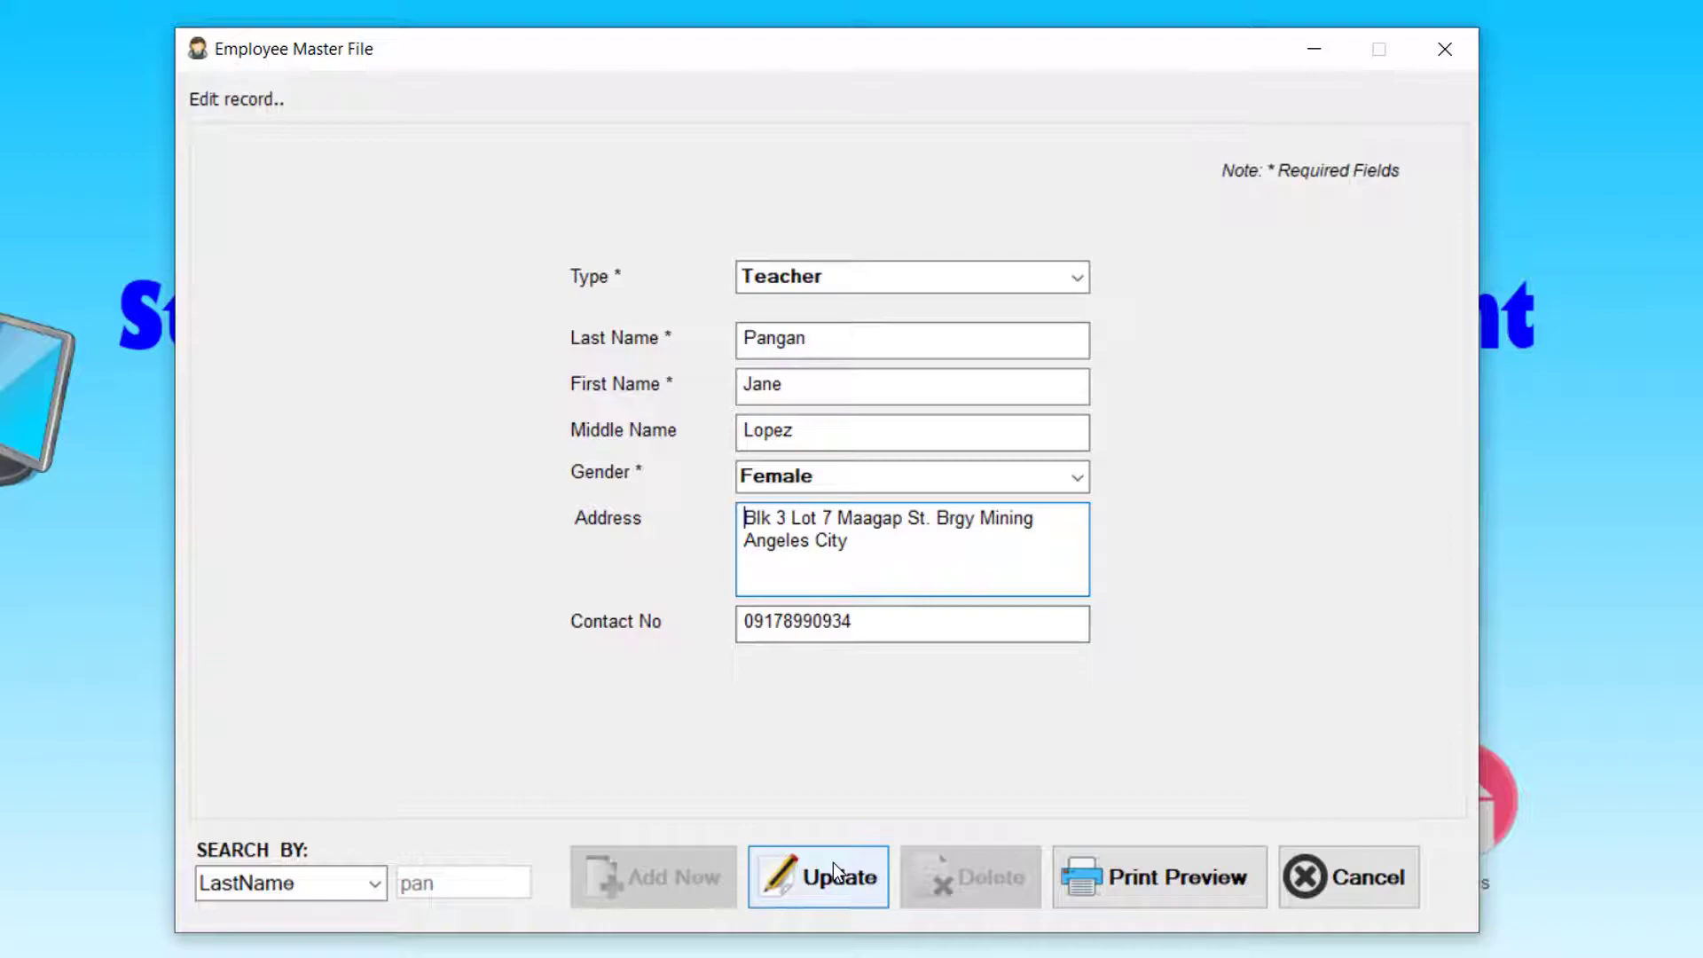
# - Apply and confirm the update, then search last names for 'pa'
pyautogui.click(779, 898)
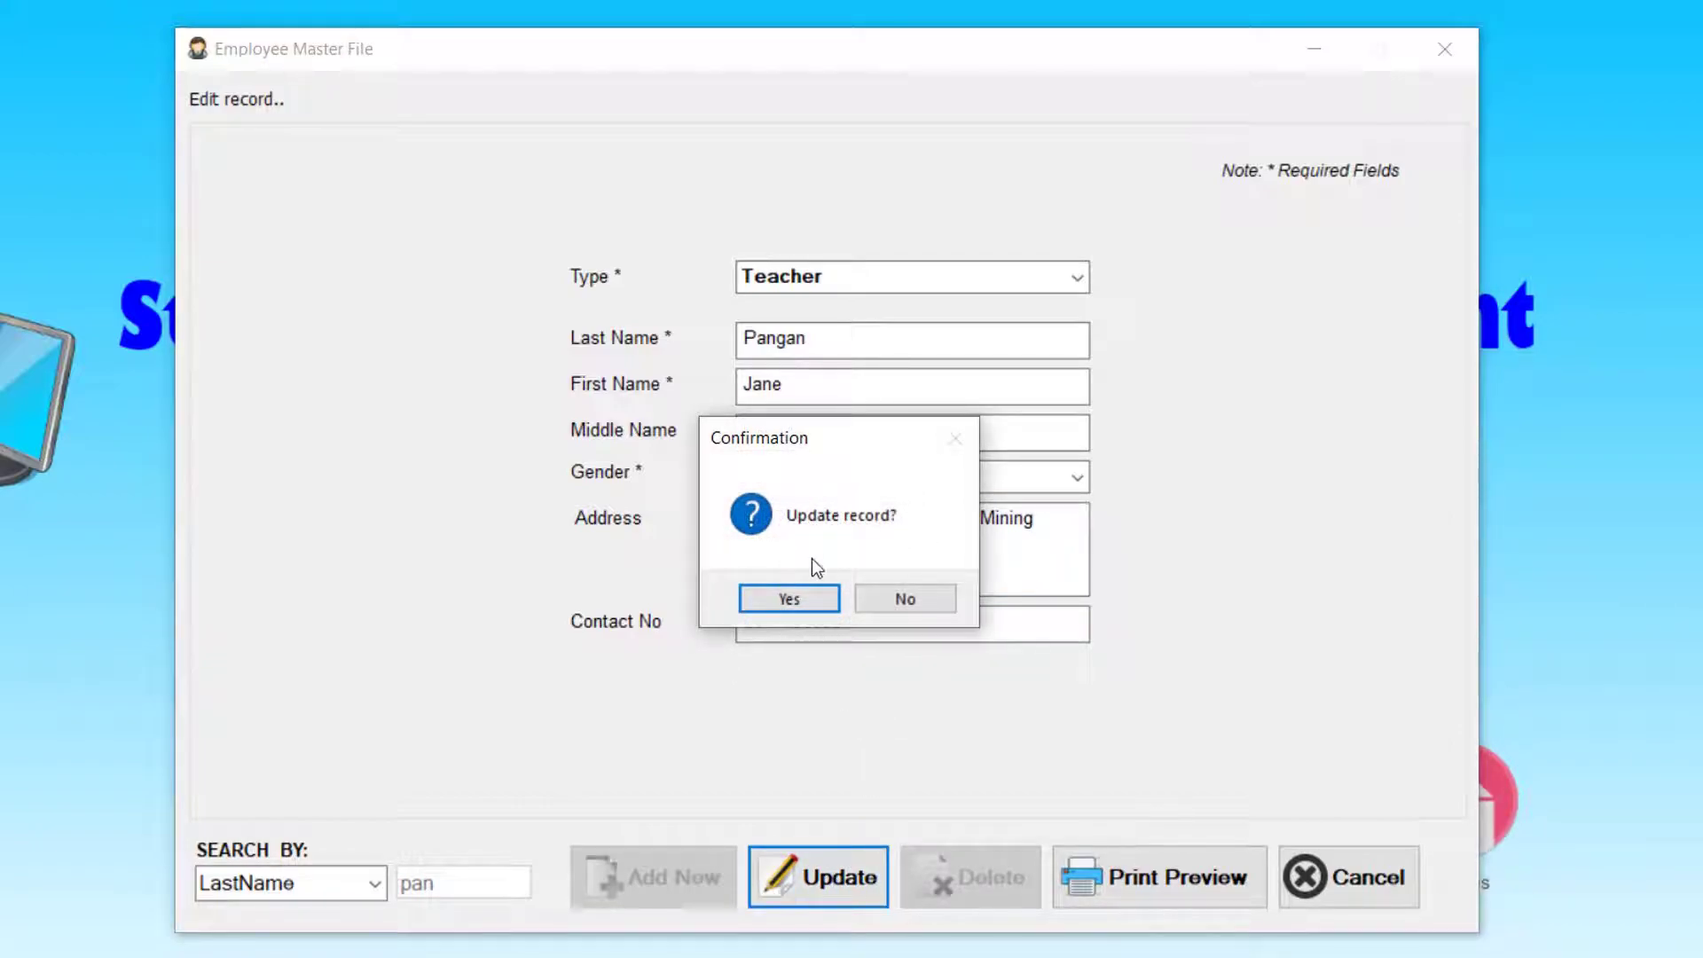
pyautogui.click(807, 596)
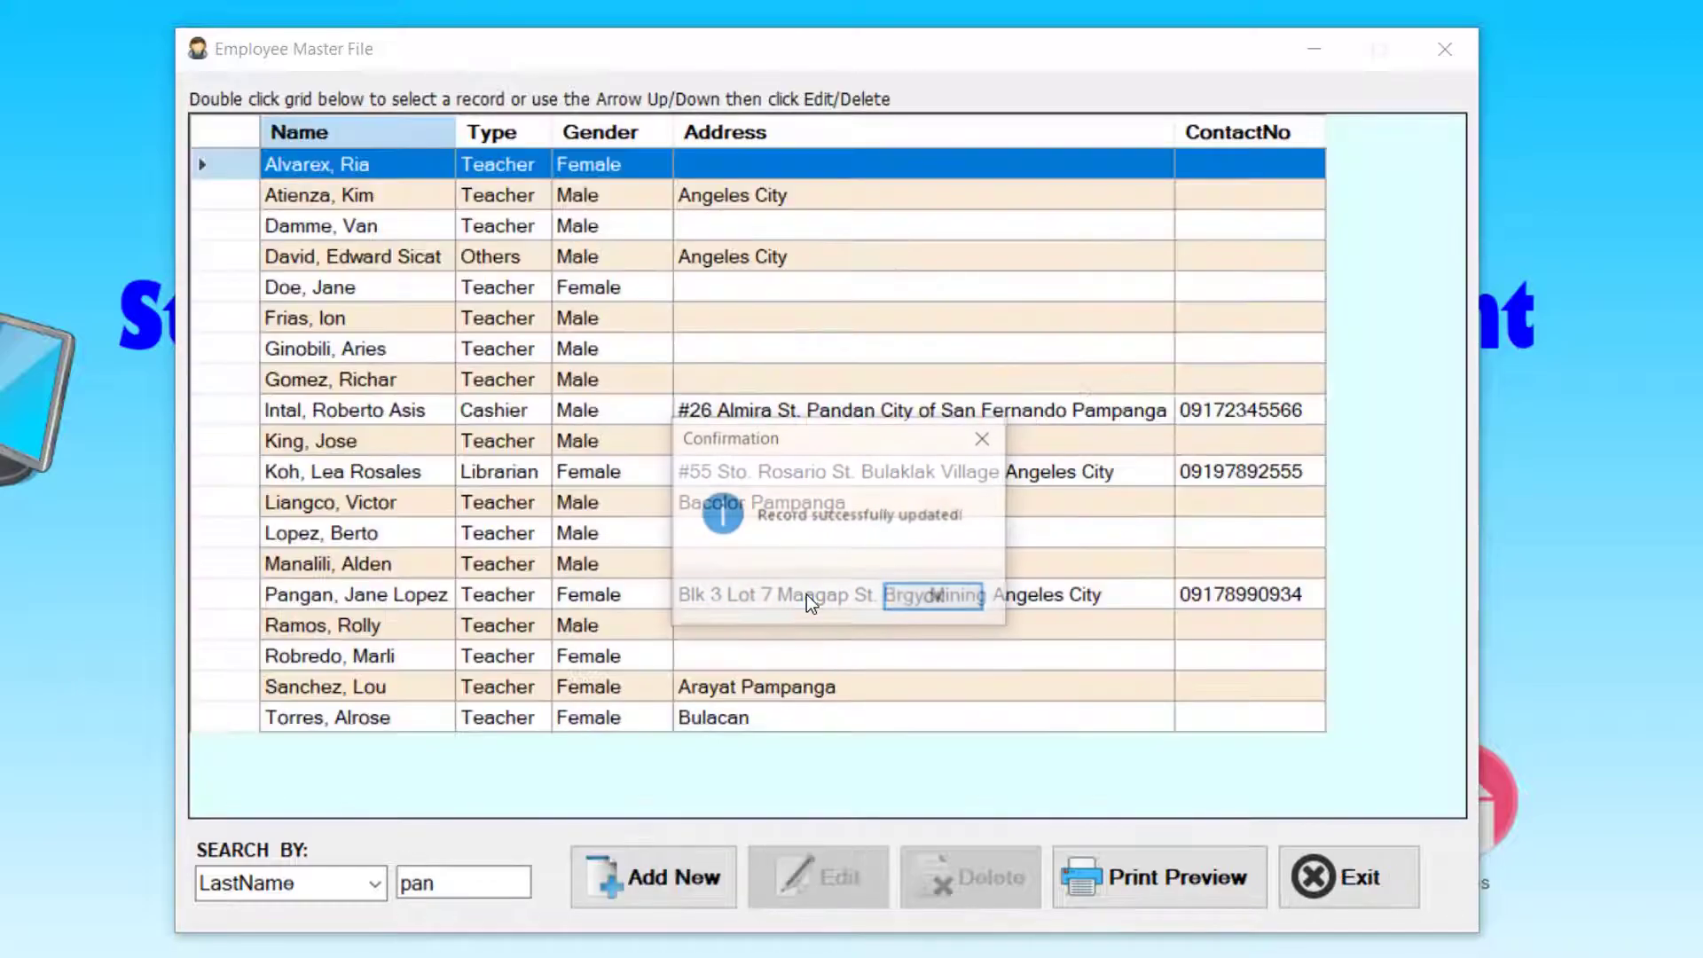
pyautogui.click(901, 598)
pyautogui.write('pa')
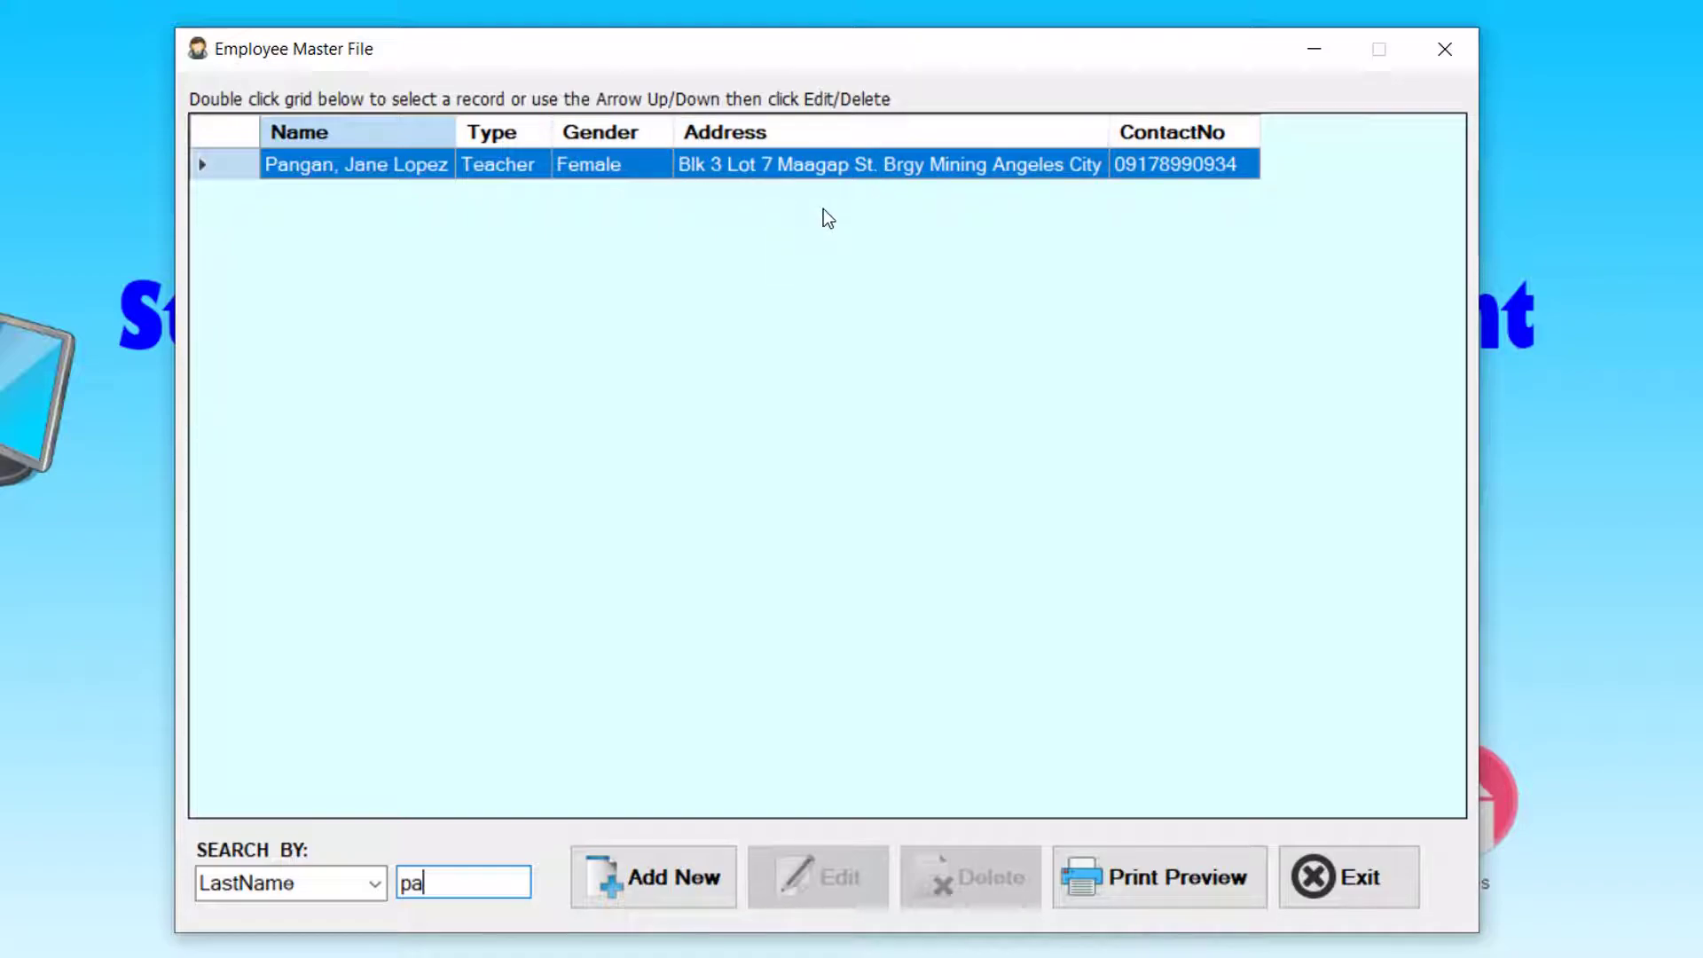
# - Start a new employee record with last name 'dummy for delete'; saving warns of missing required fields
pyautogui.doubleClick(914, 365)
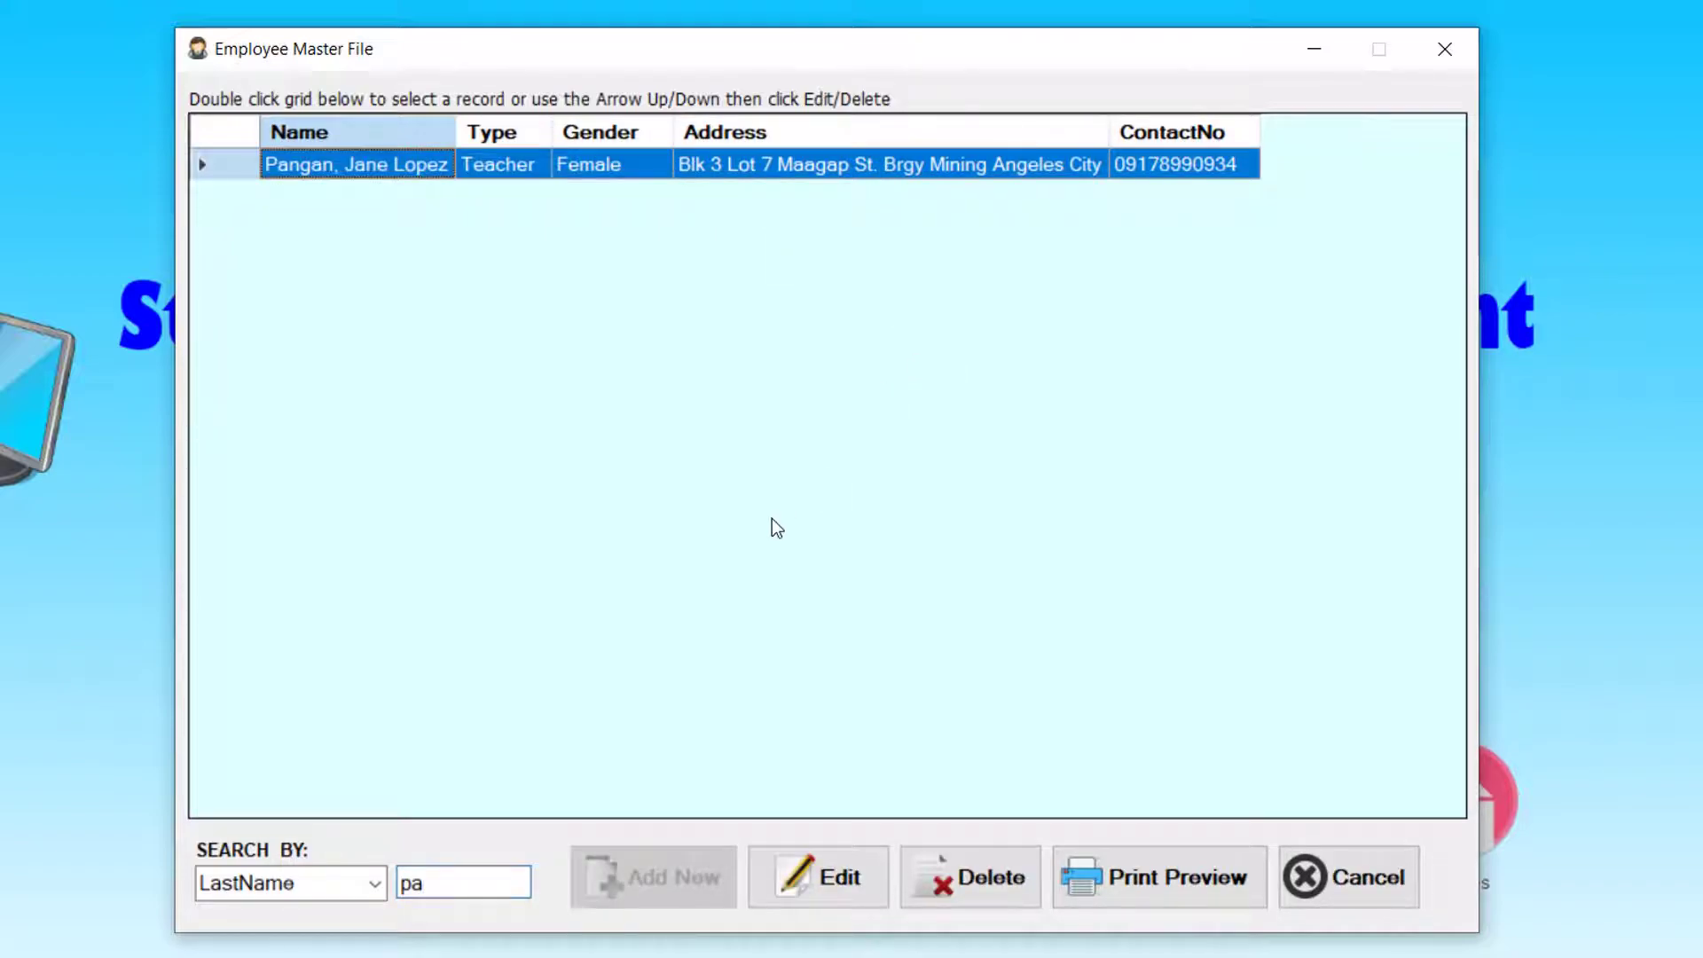
pyautogui.click(1349, 874)
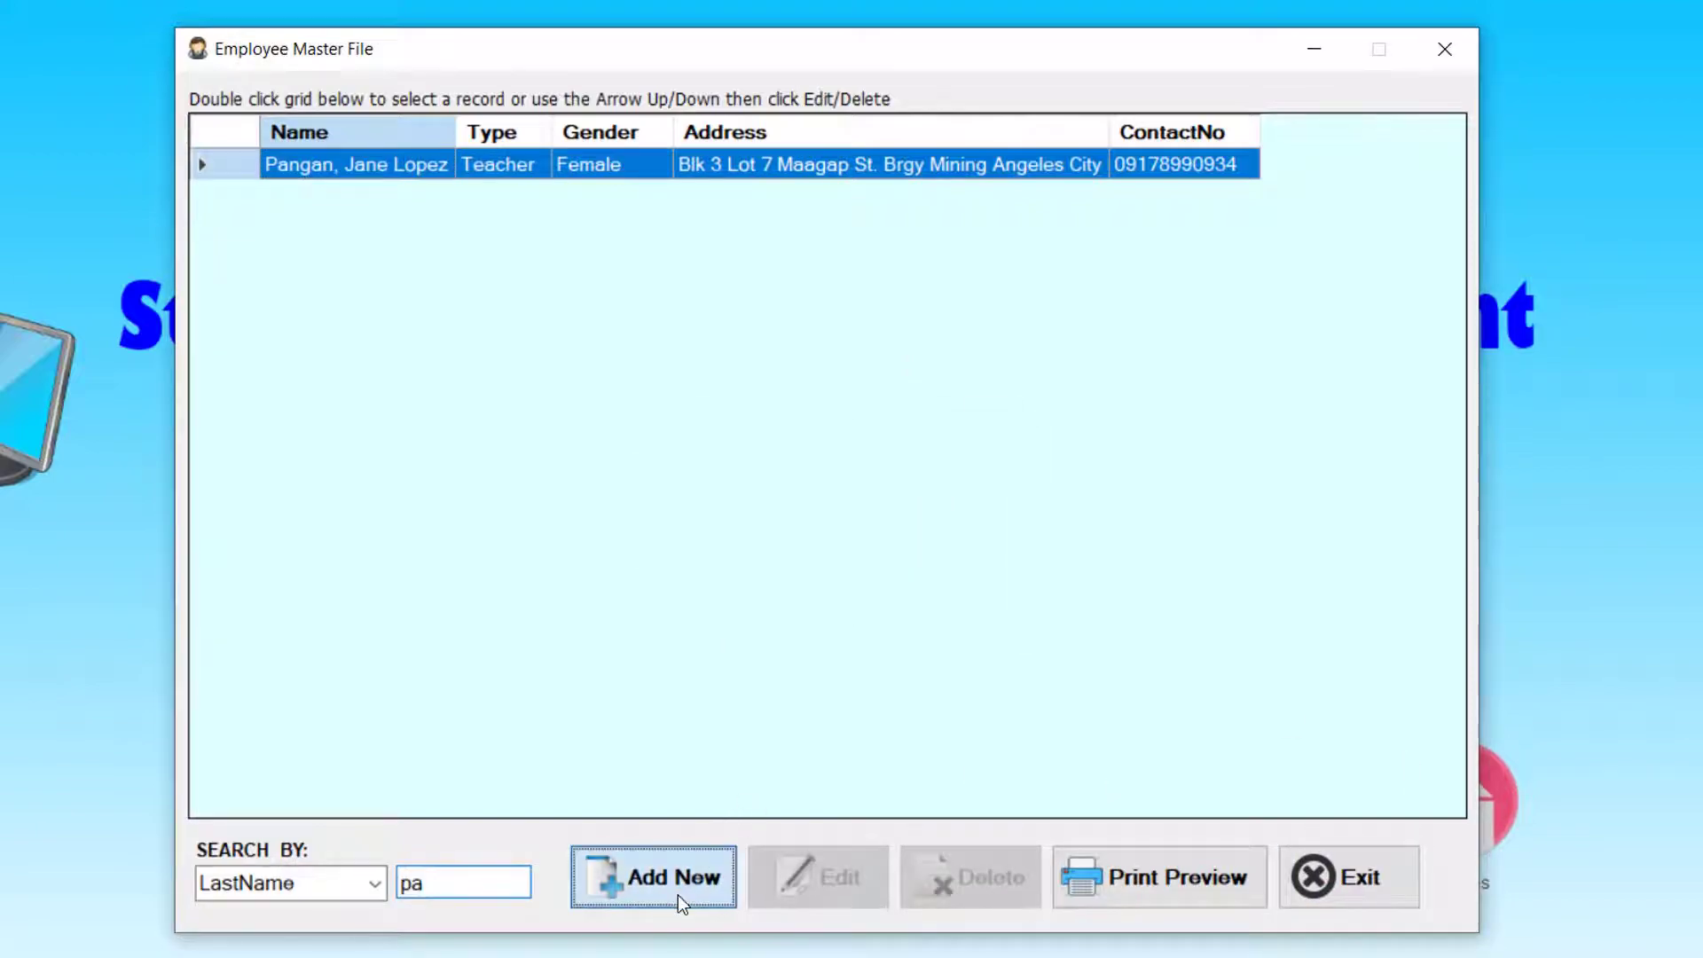
pyautogui.click(680, 894)
pyautogui.write('dummy for delete')
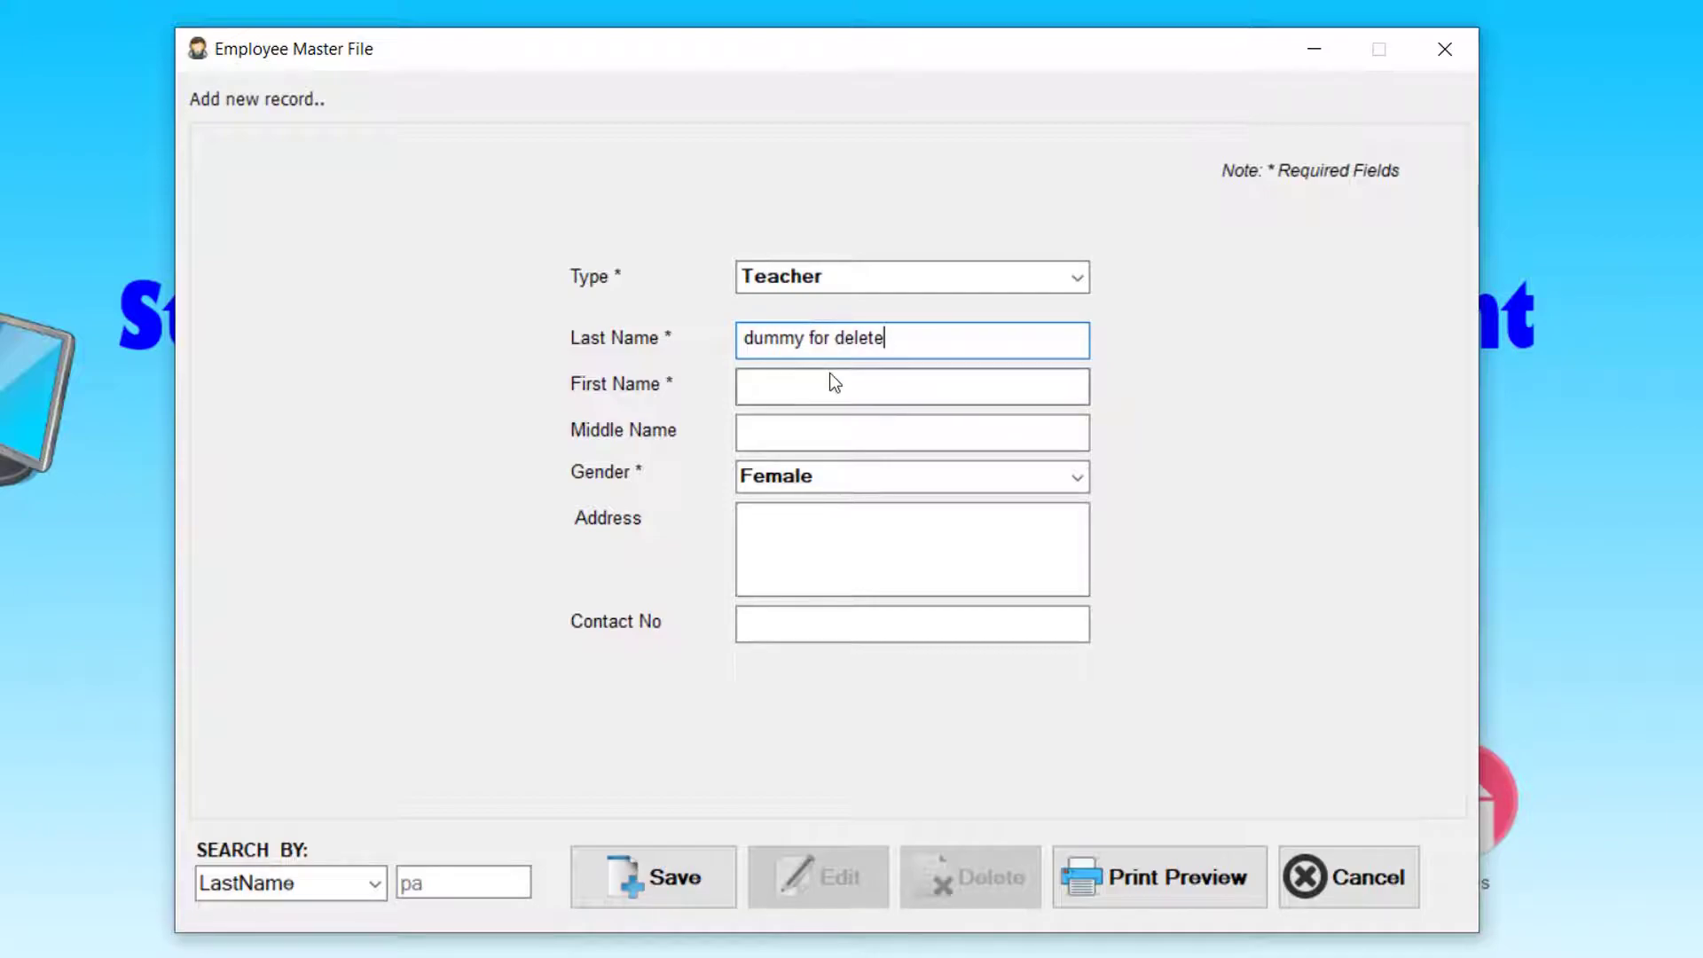
pyautogui.click(669, 892)
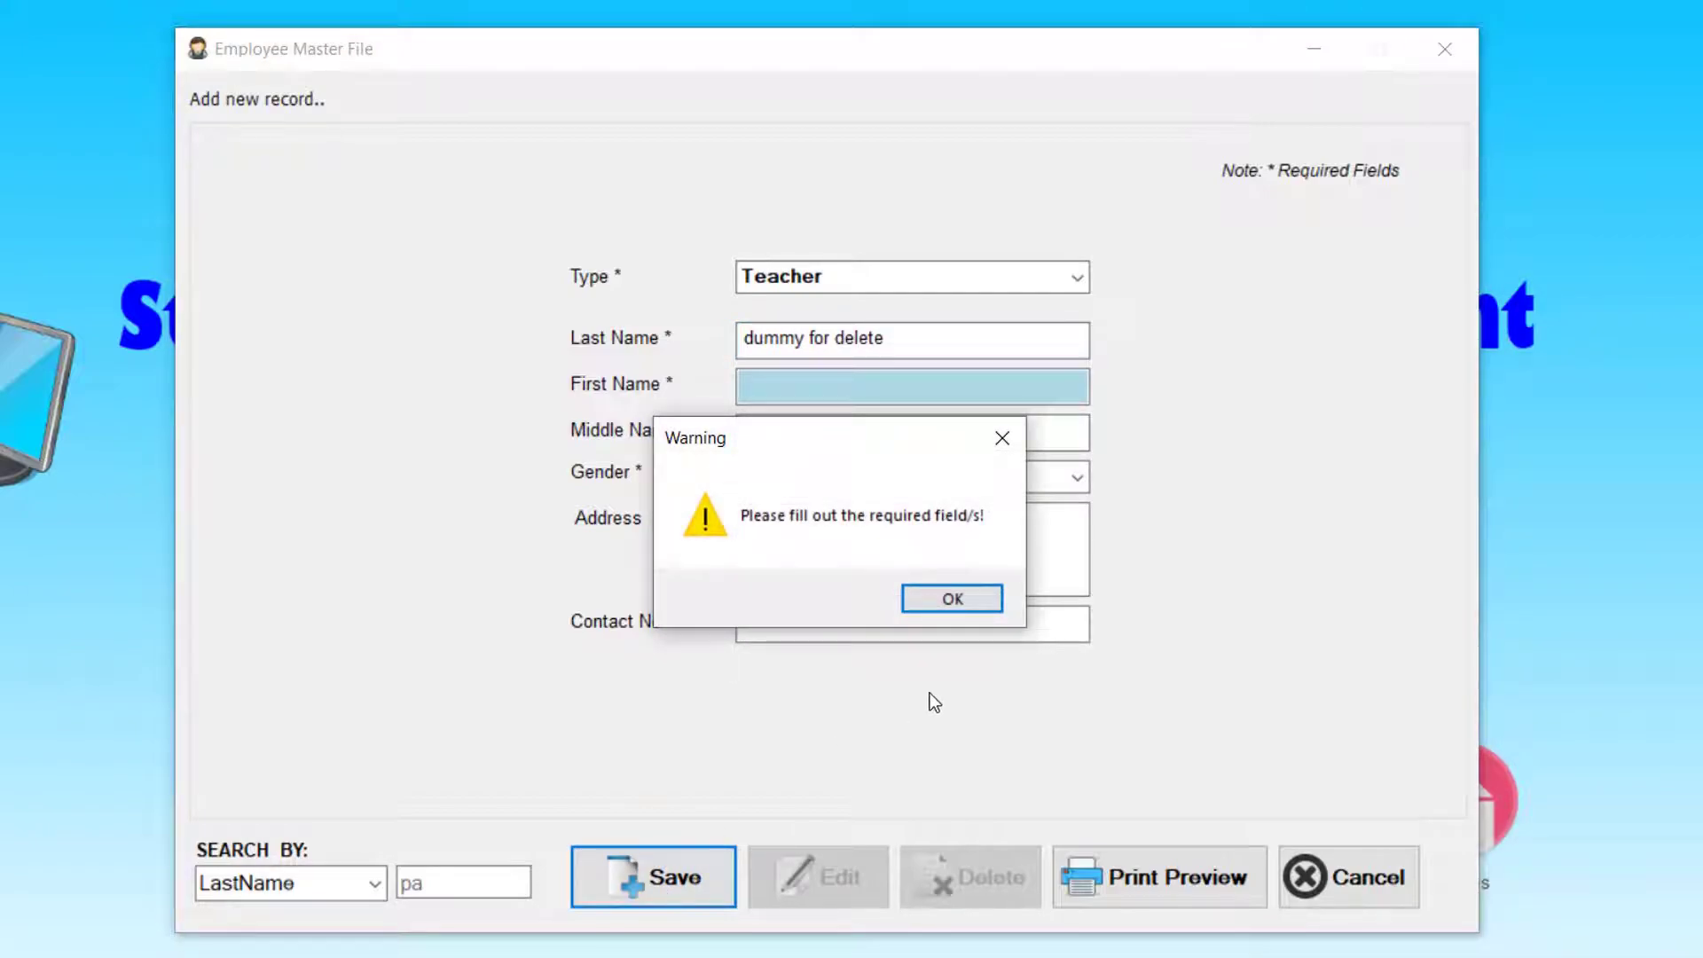
pyautogui.click(961, 598)
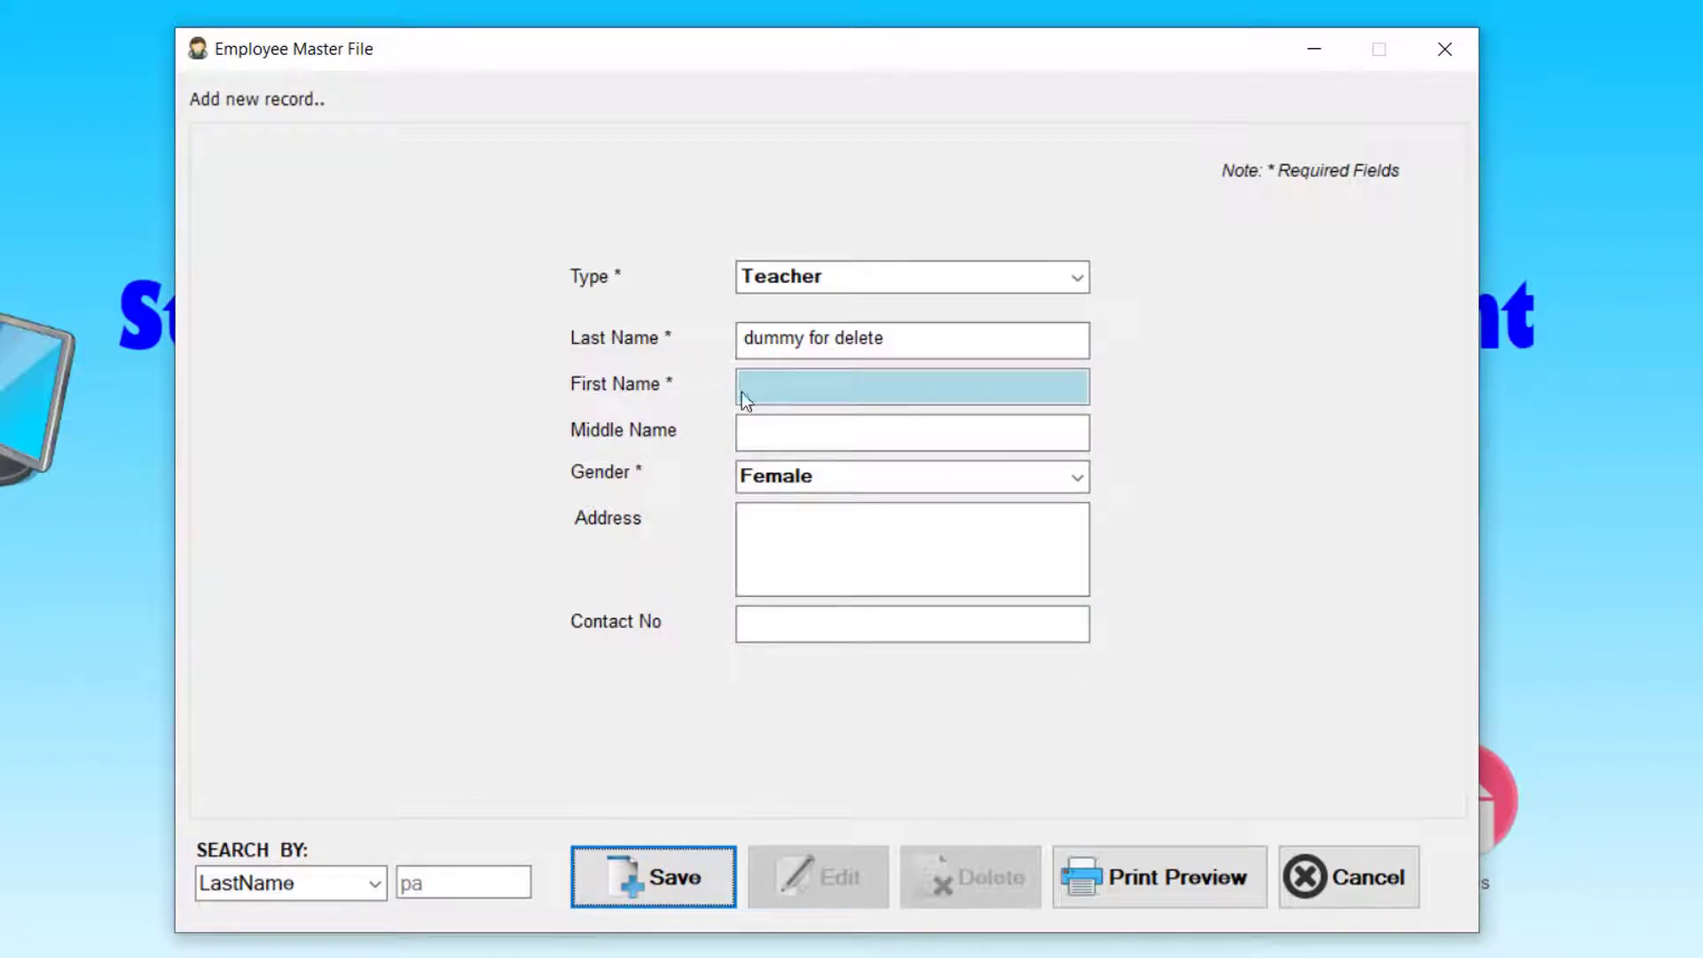
# - Add first name 'test' and save the dummy record, then begin another blank record
pyautogui.click(854, 385)
pyautogui.write('test')
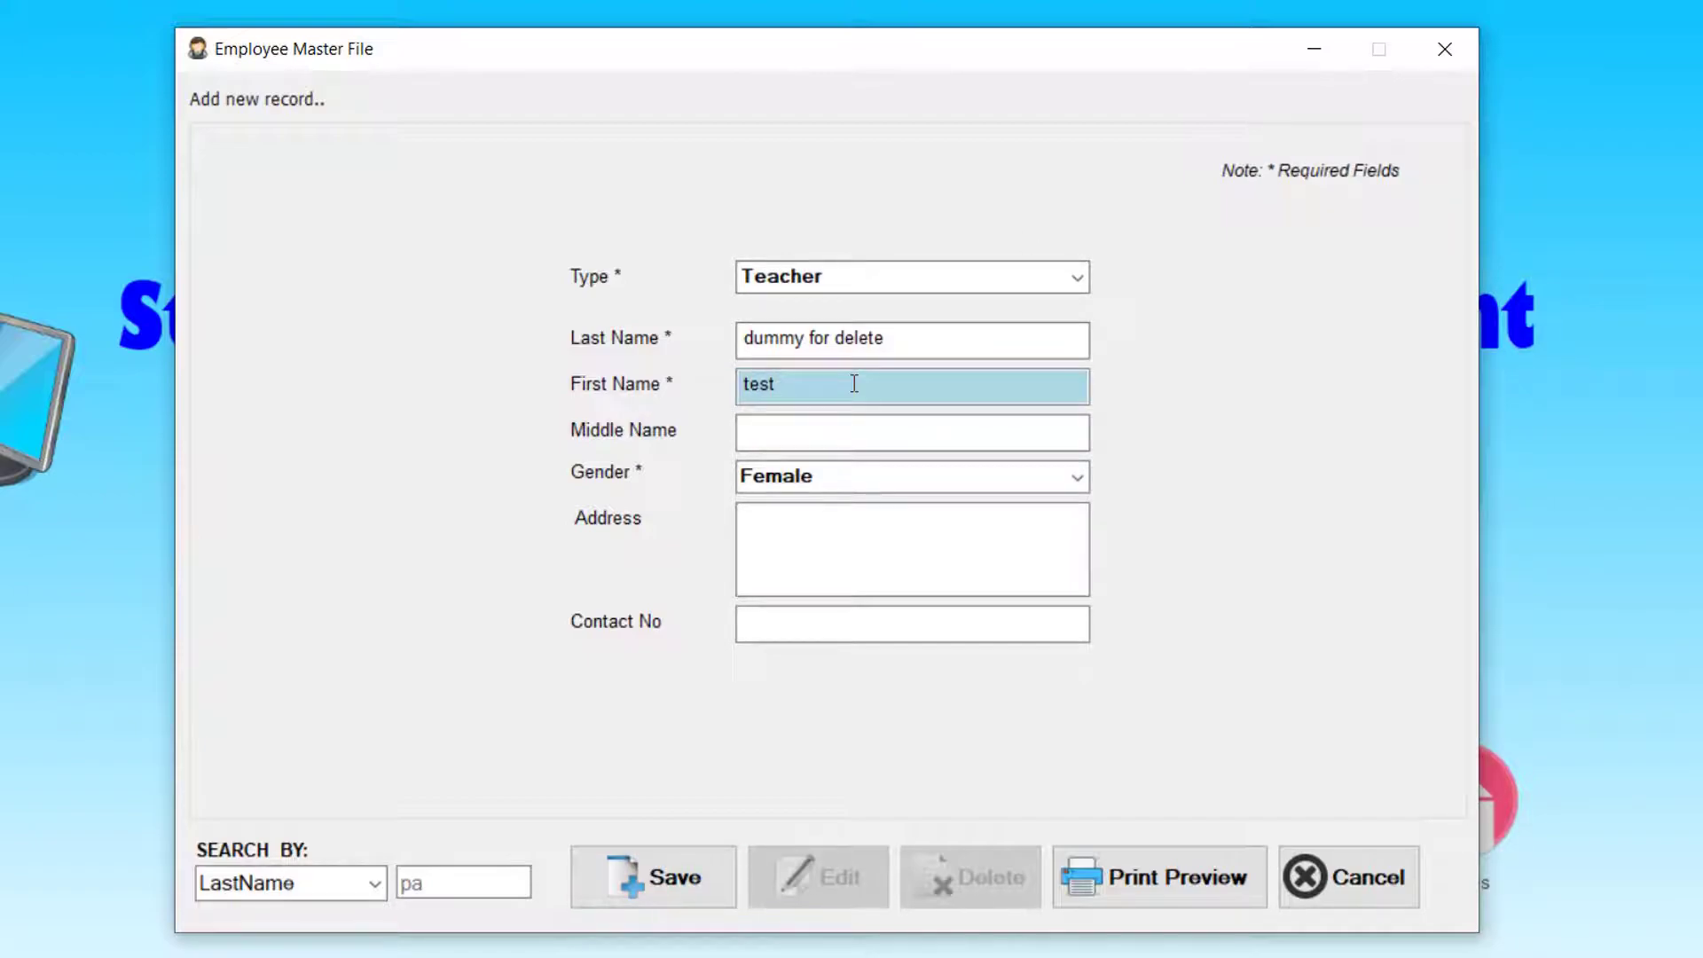
pyautogui.click(690, 879)
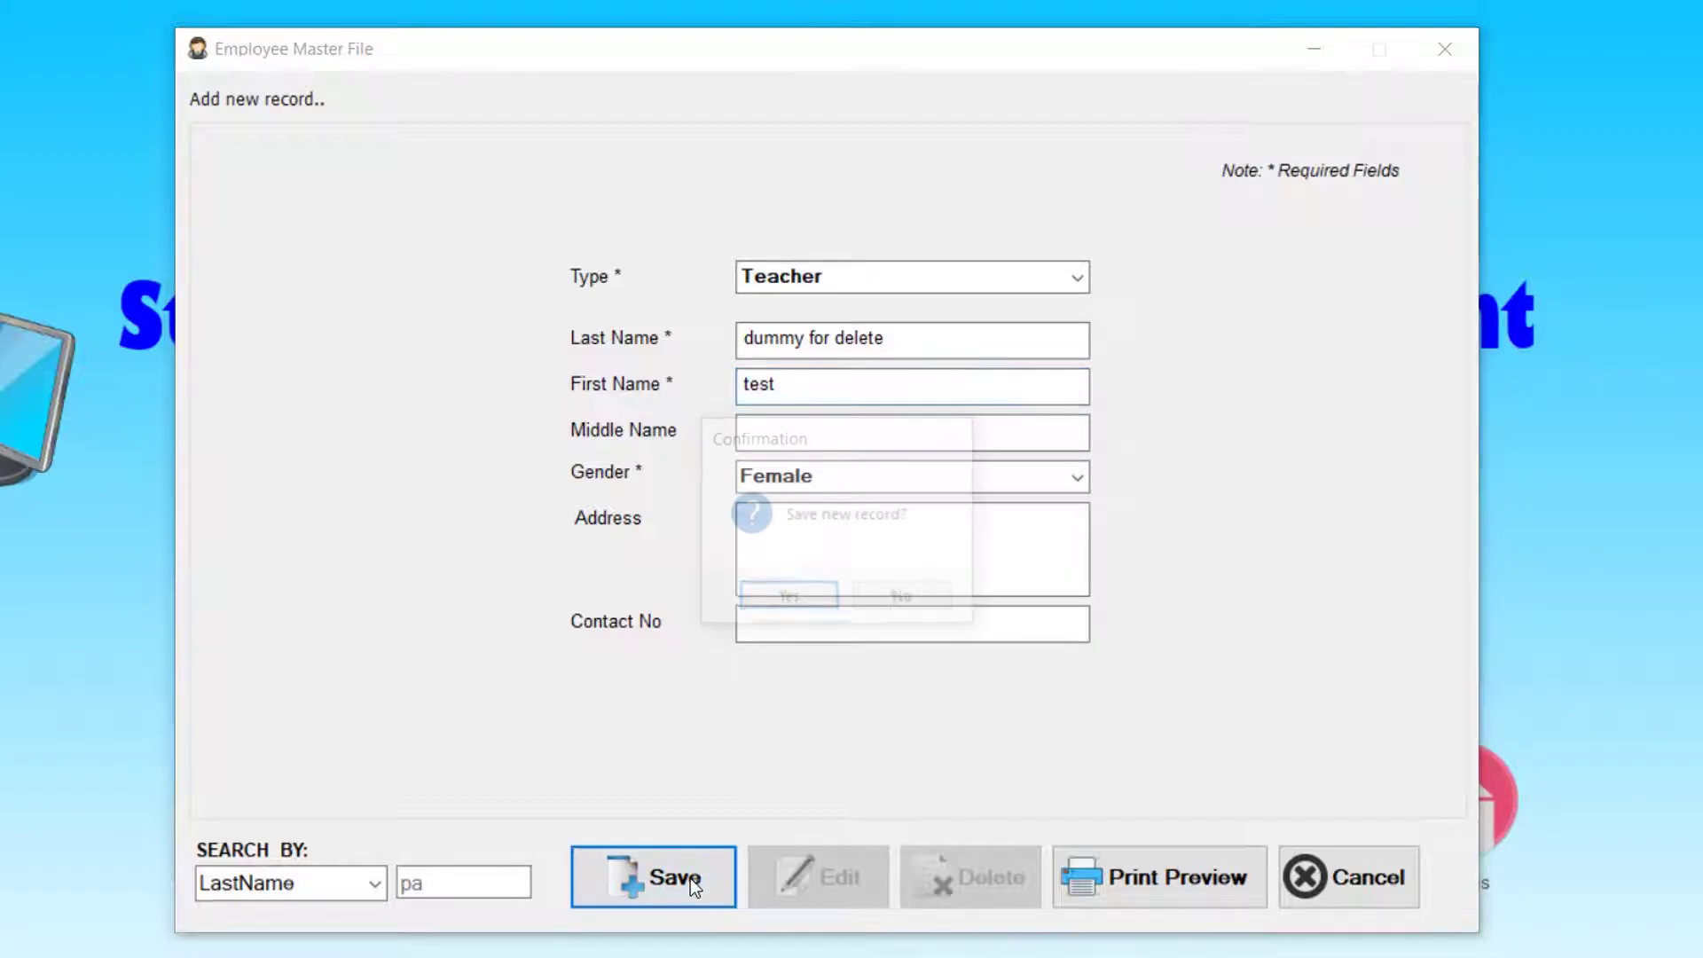
pyautogui.click(802, 598)
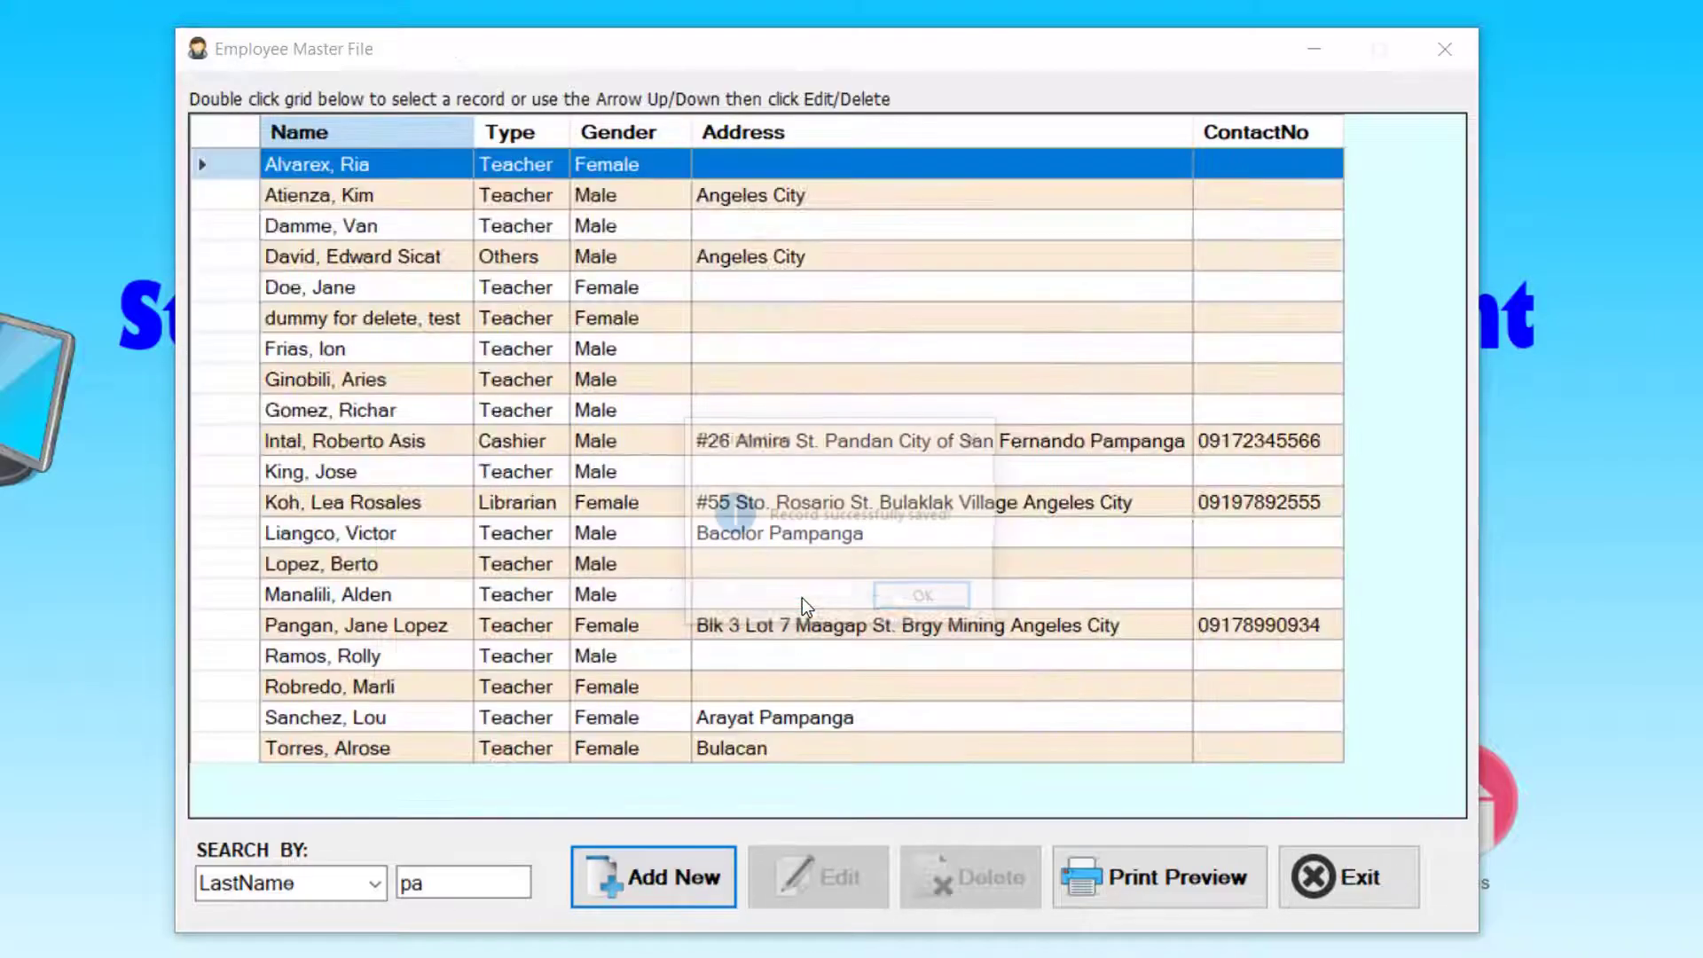
pyautogui.click(923, 597)
pyautogui.click(665, 879)
# - Enter last name 'dummy 2' and first name 'test', then save and confirm the record
pyautogui.write('dummy 2')
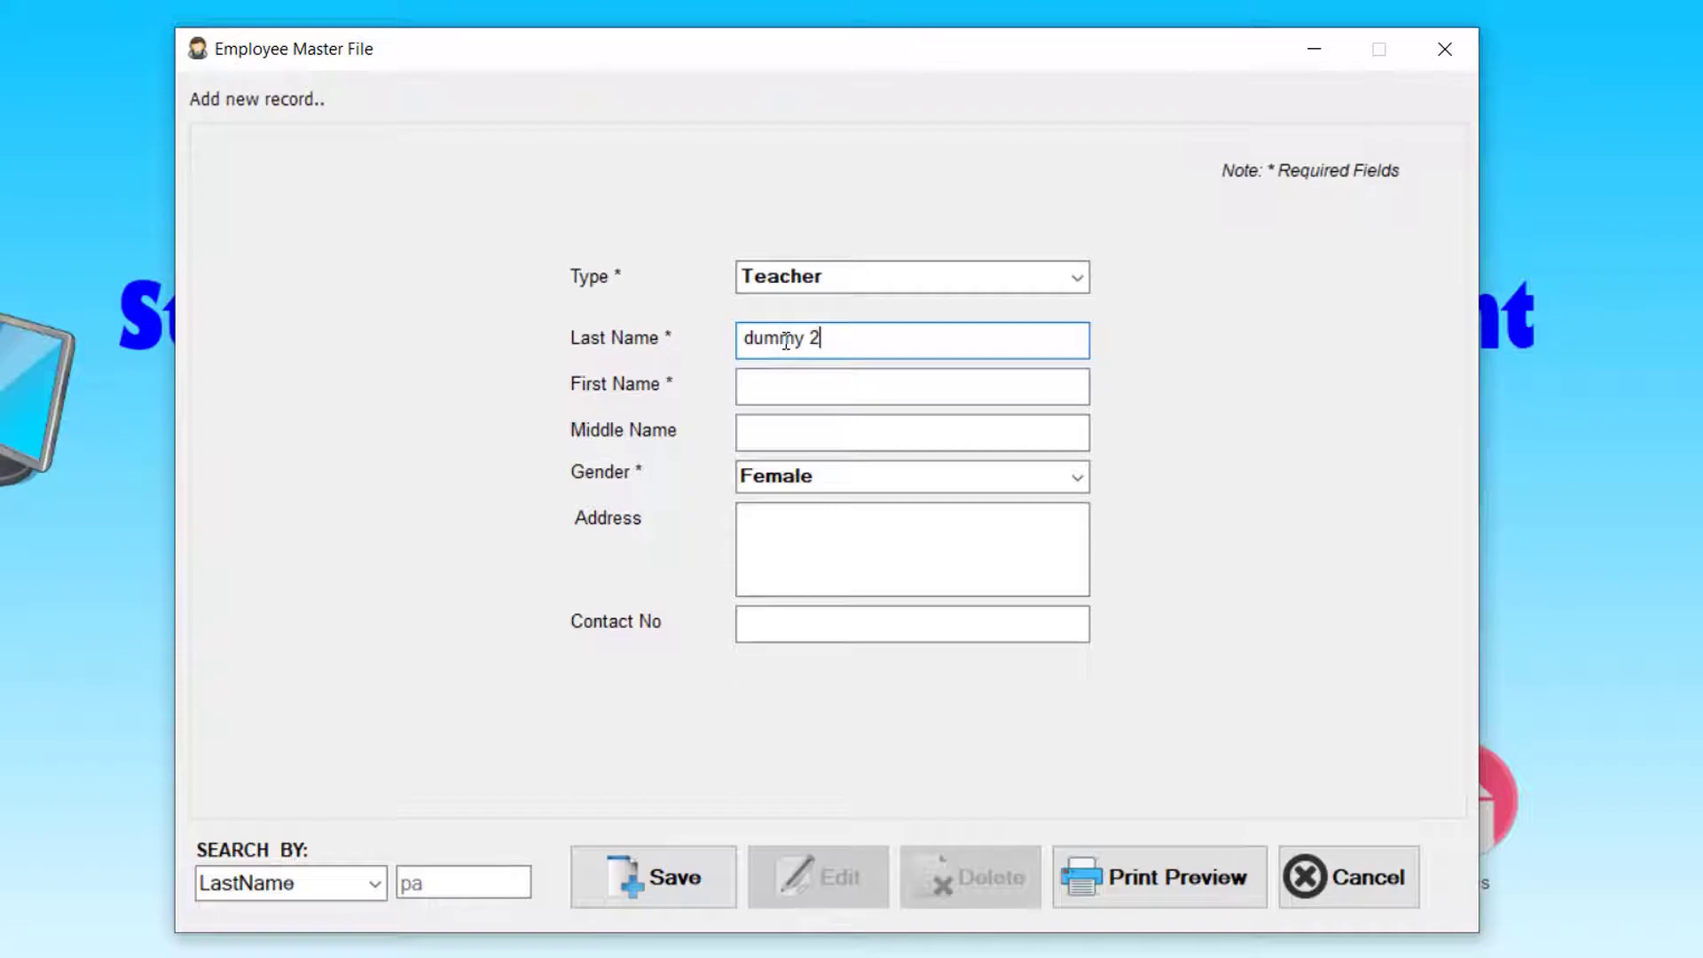
pyautogui.click(771, 386)
pyautogui.write('test')
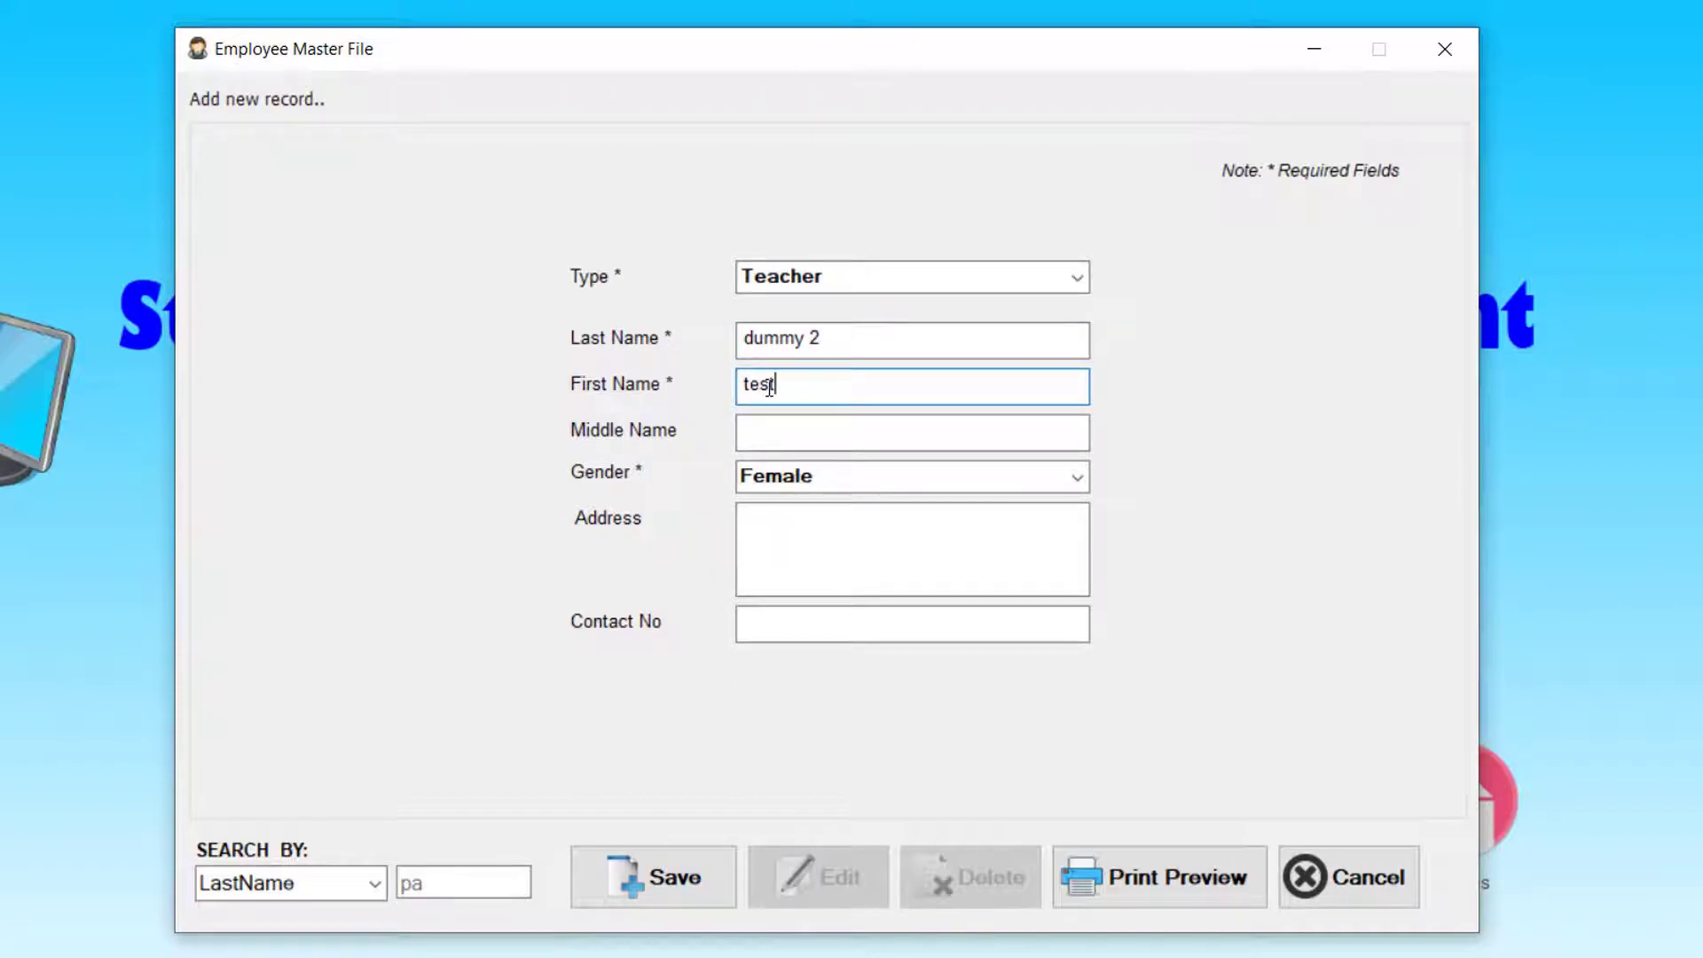
pyautogui.click(691, 866)
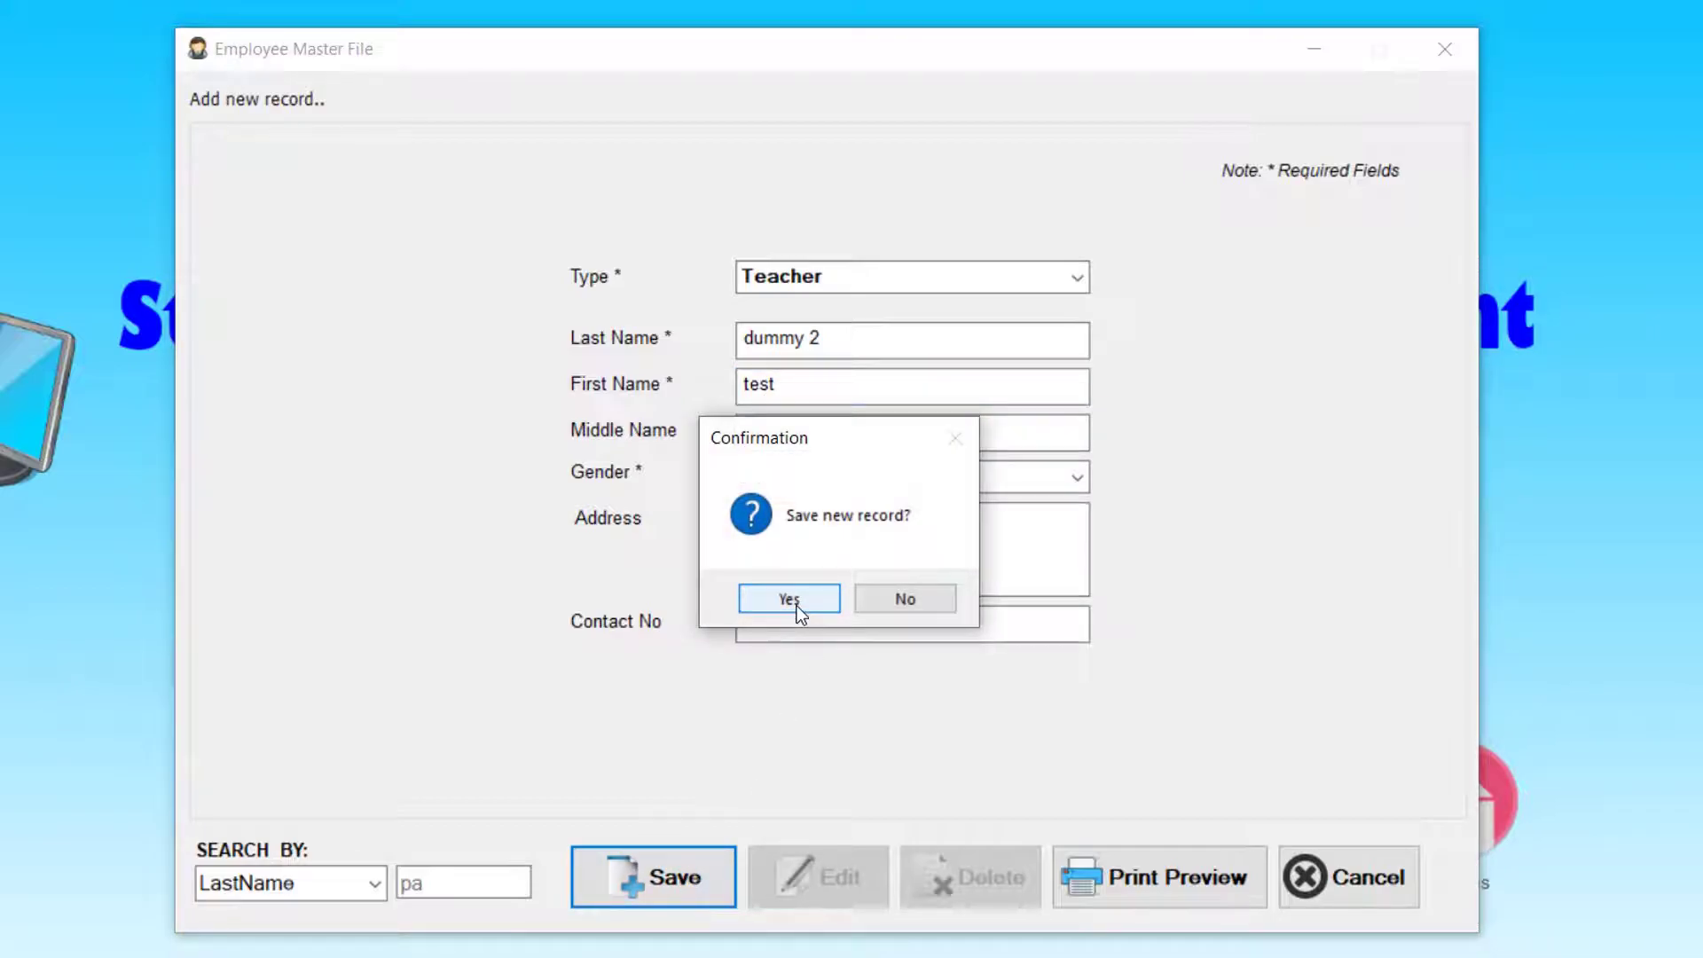
pyautogui.click(799, 604)
pyautogui.click(931, 605)
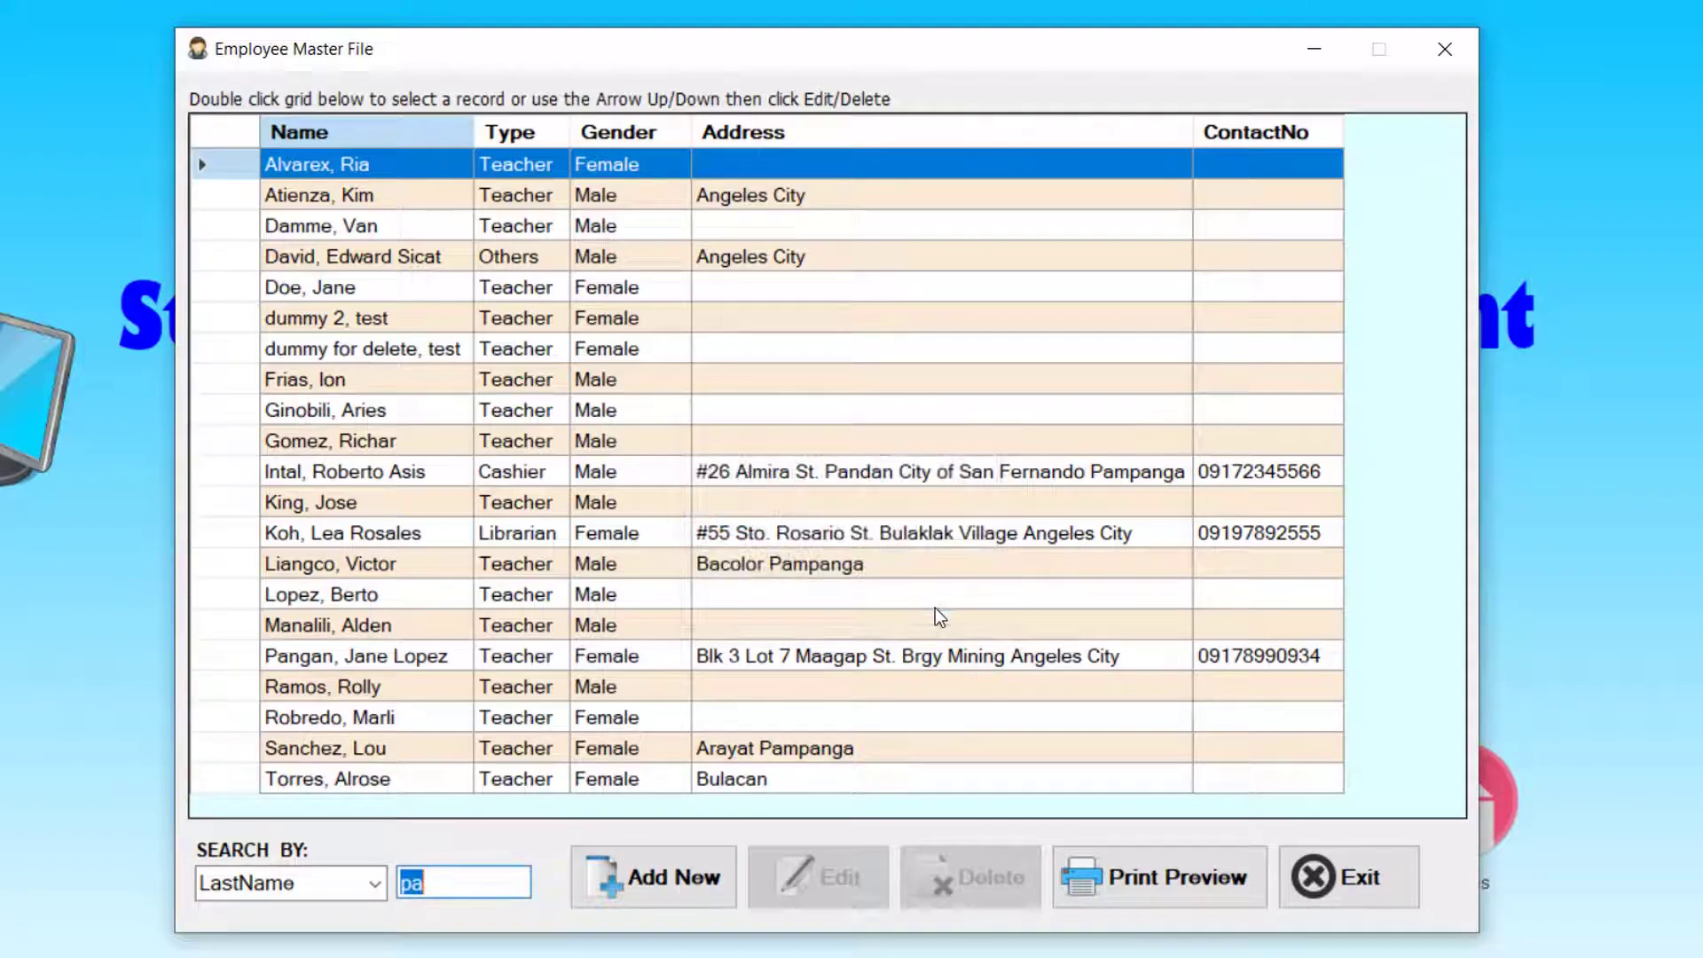
# - Search 'dum' and delete the 'dummy for delete' record, confirming the deletion
pyautogui.write('dum')
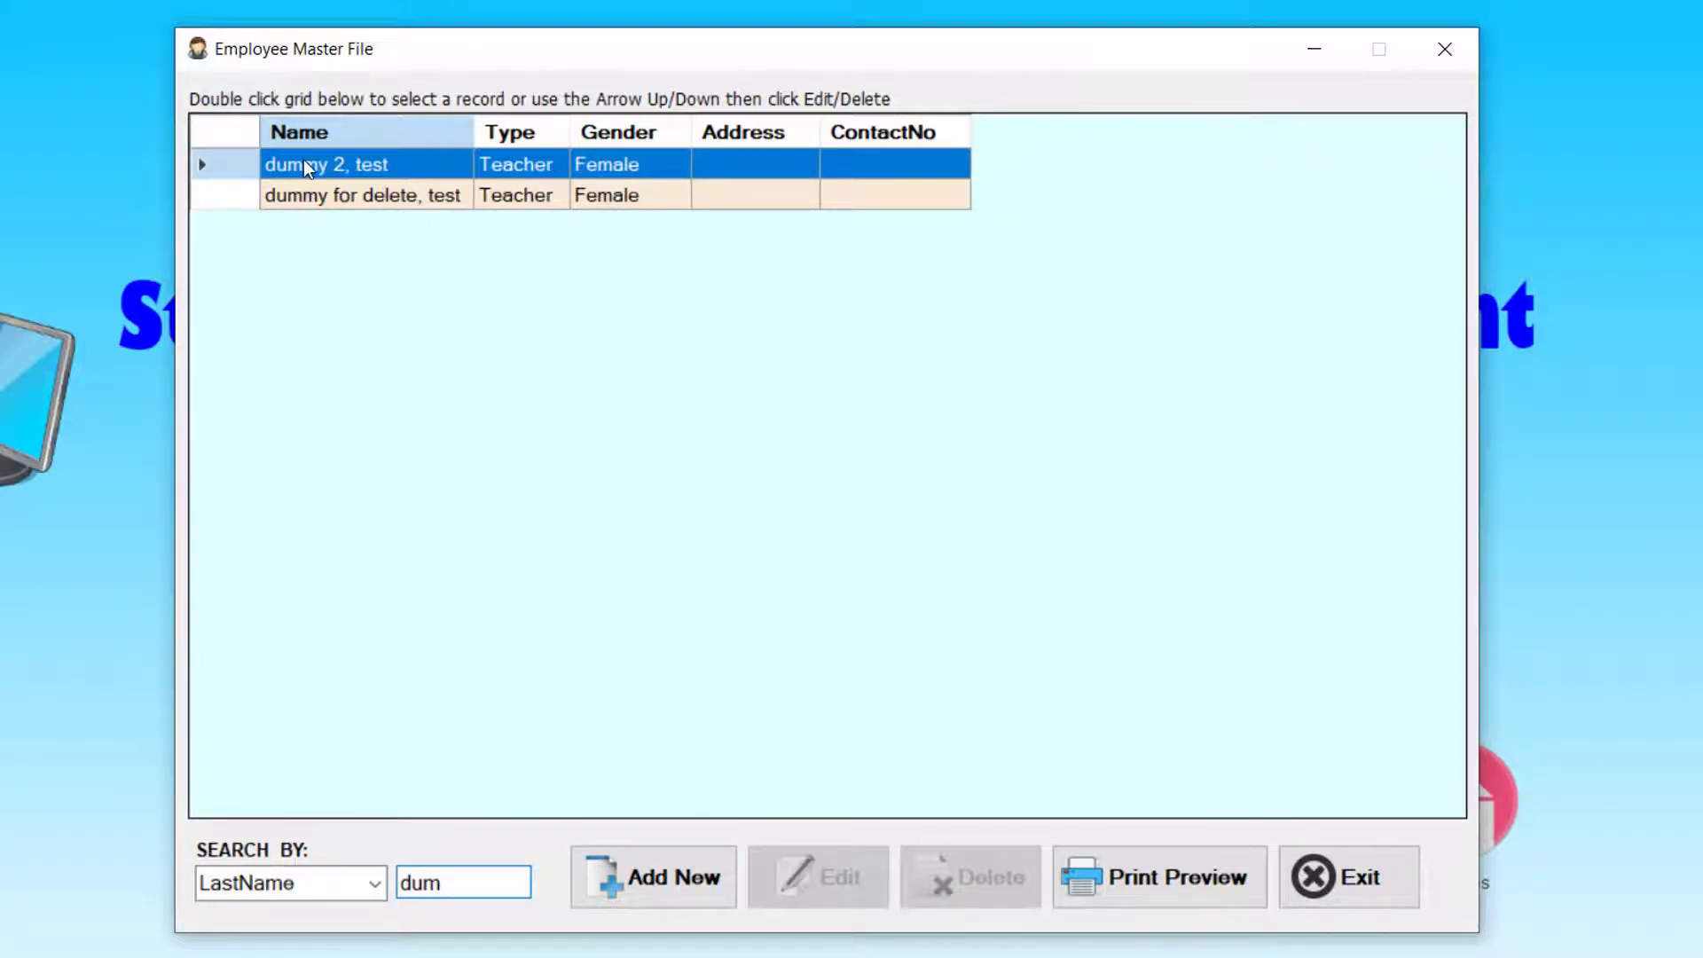
pyautogui.doubleClick(348, 194)
pyautogui.click(364, 178)
pyautogui.click(372, 197)
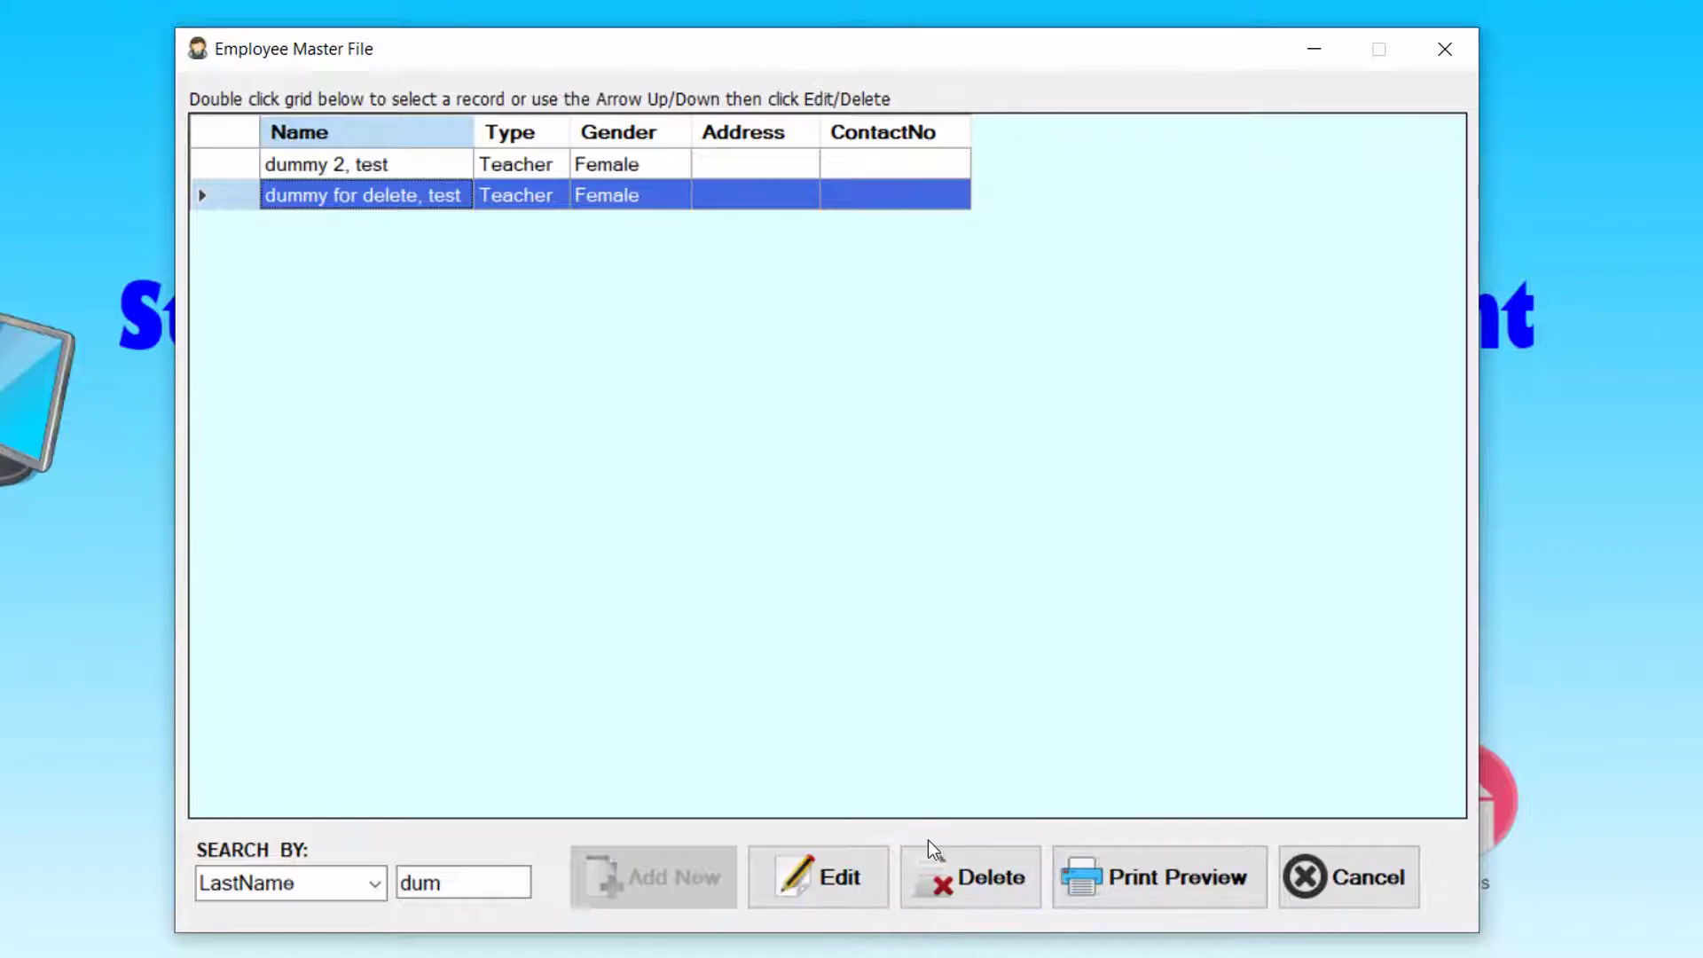
pyautogui.click(973, 876)
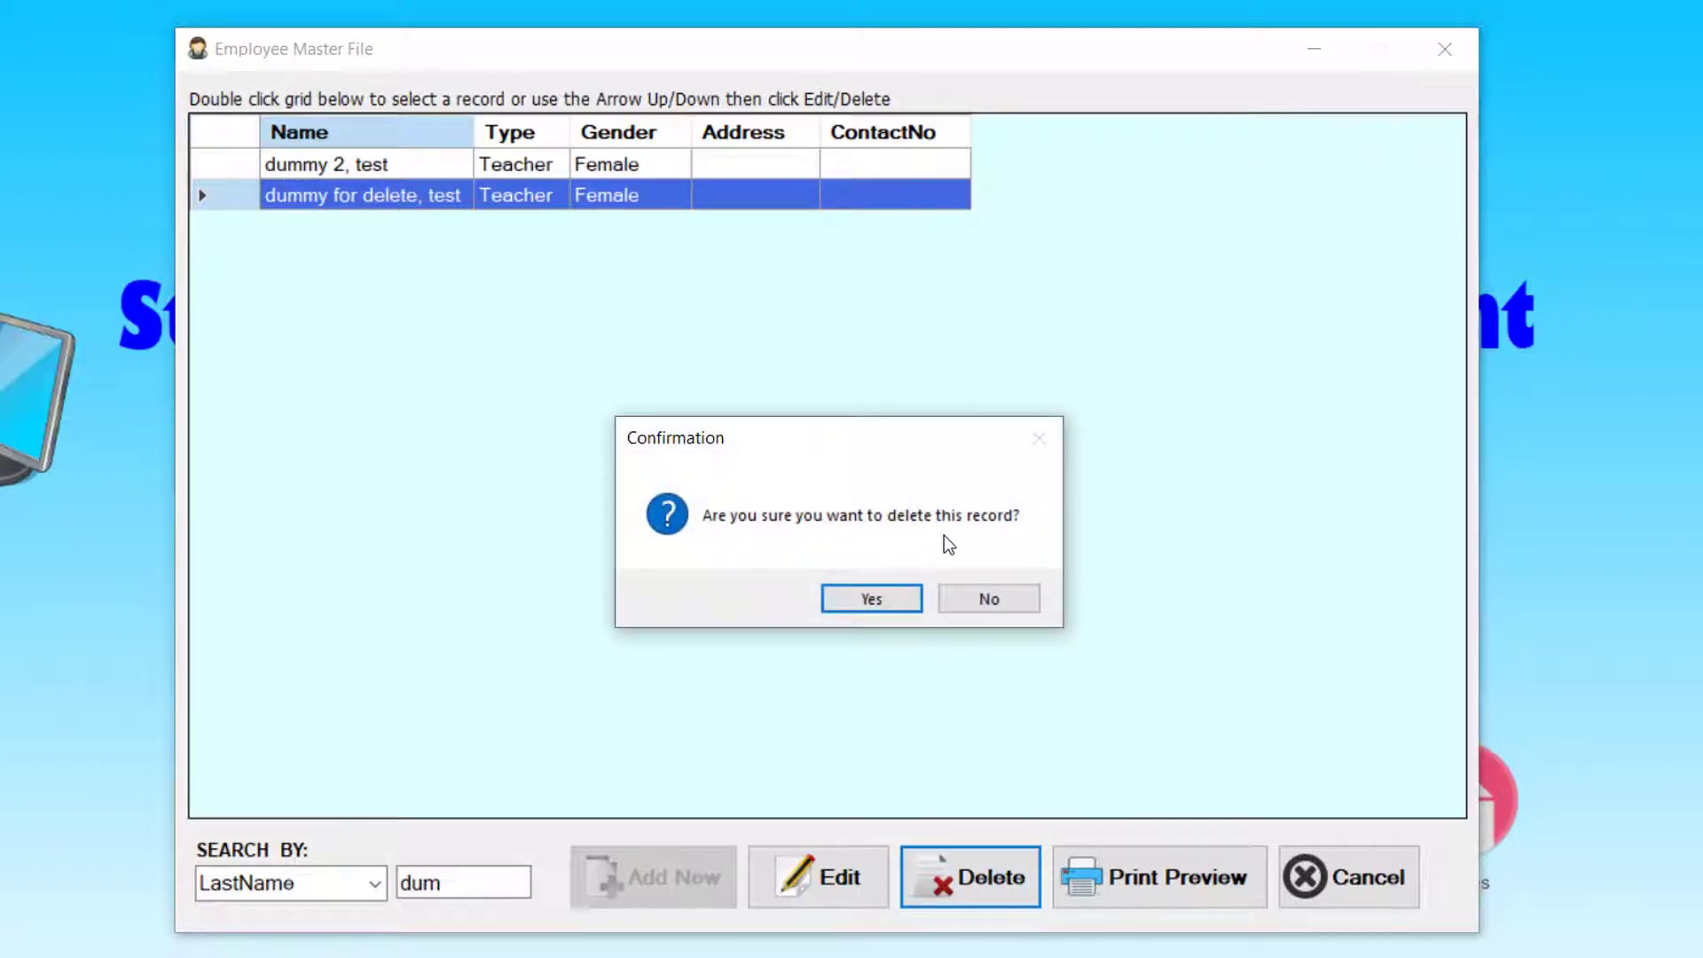
pyautogui.click(871, 599)
pyautogui.click(932, 598)
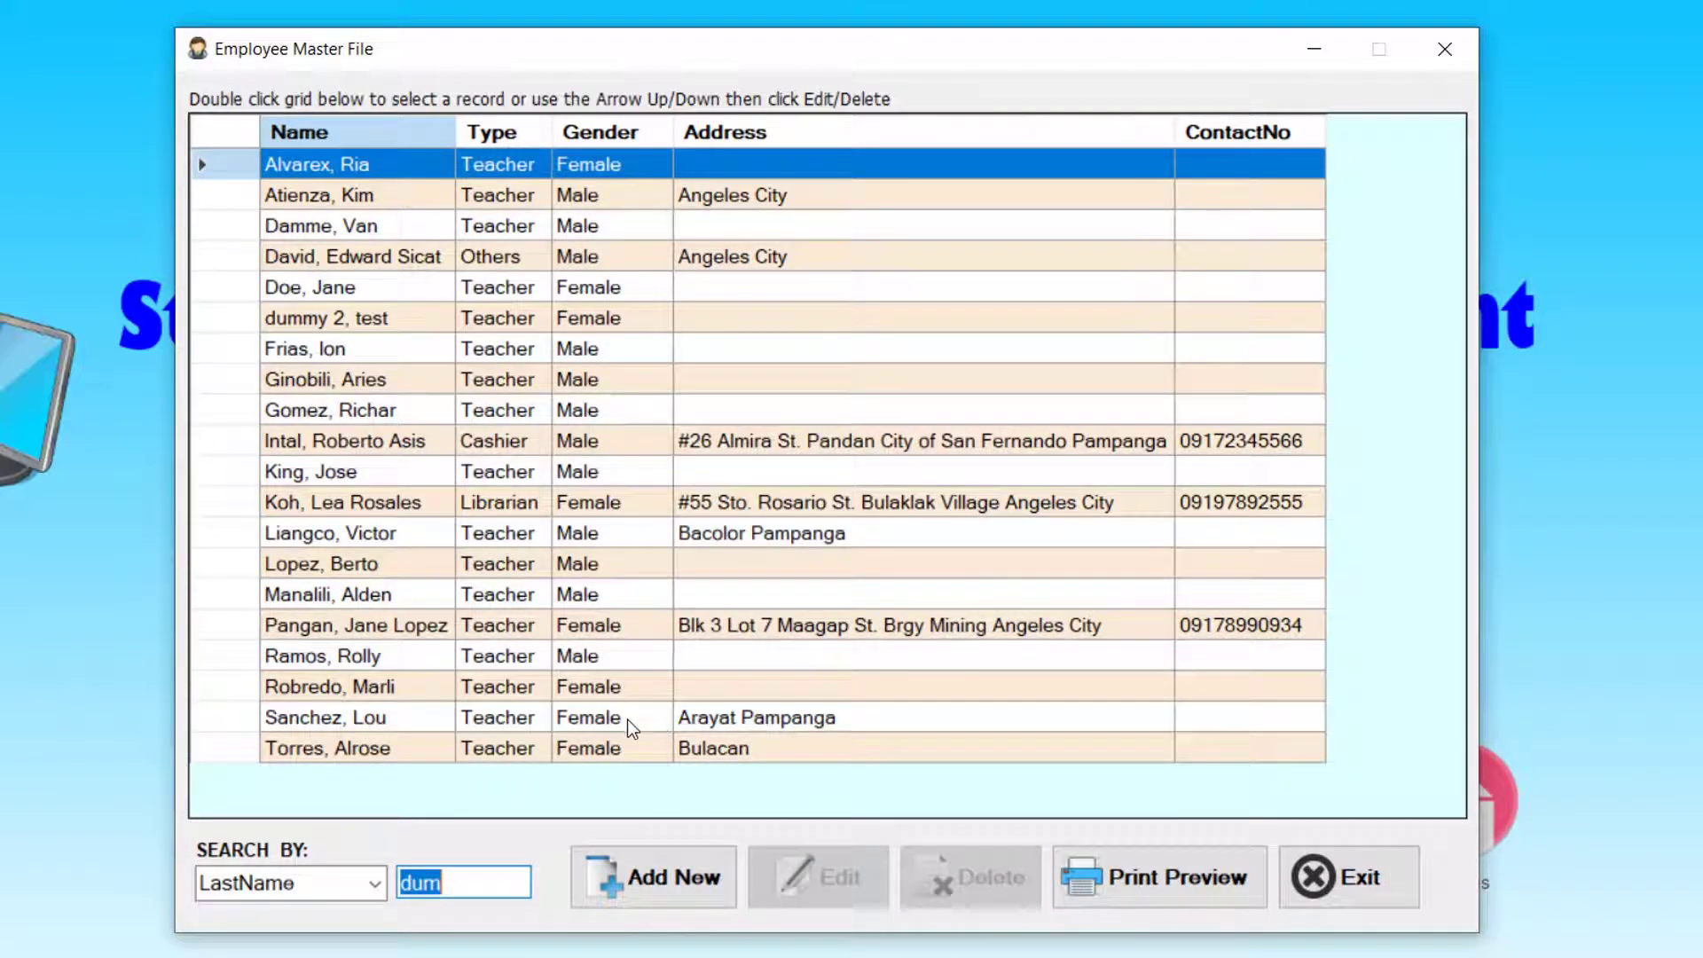
# - Search 'du' and delete the remaining 'dummy 2' record
pyautogui.write('du')
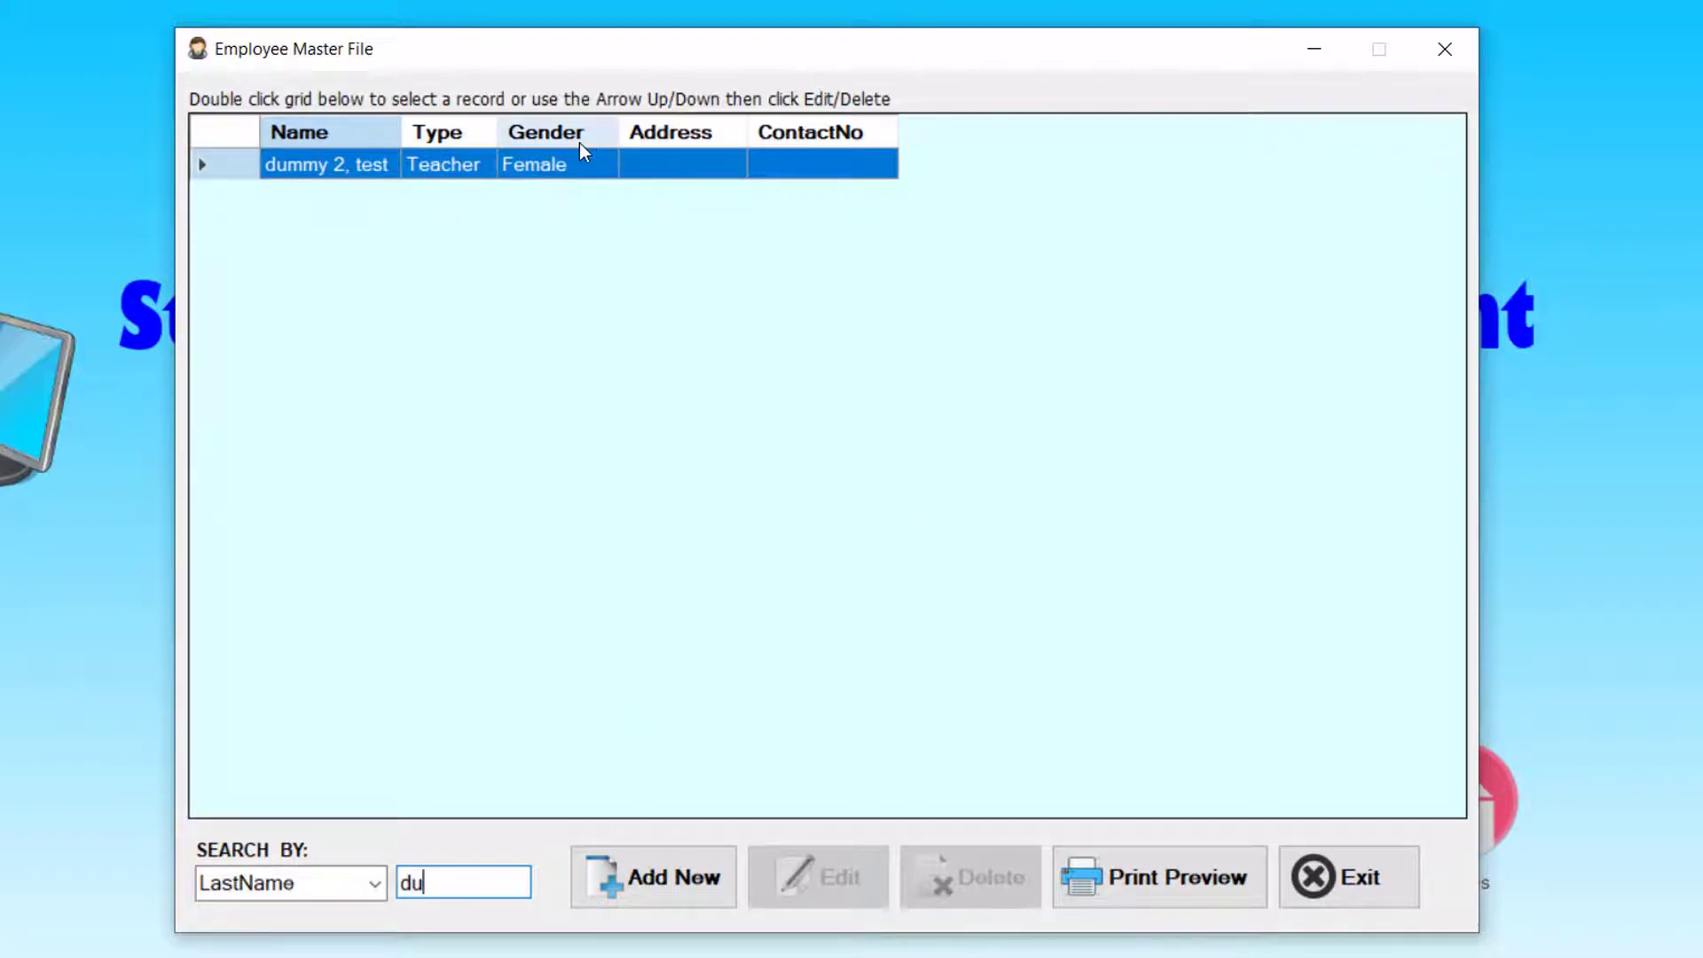
pyautogui.doubleClick(577, 165)
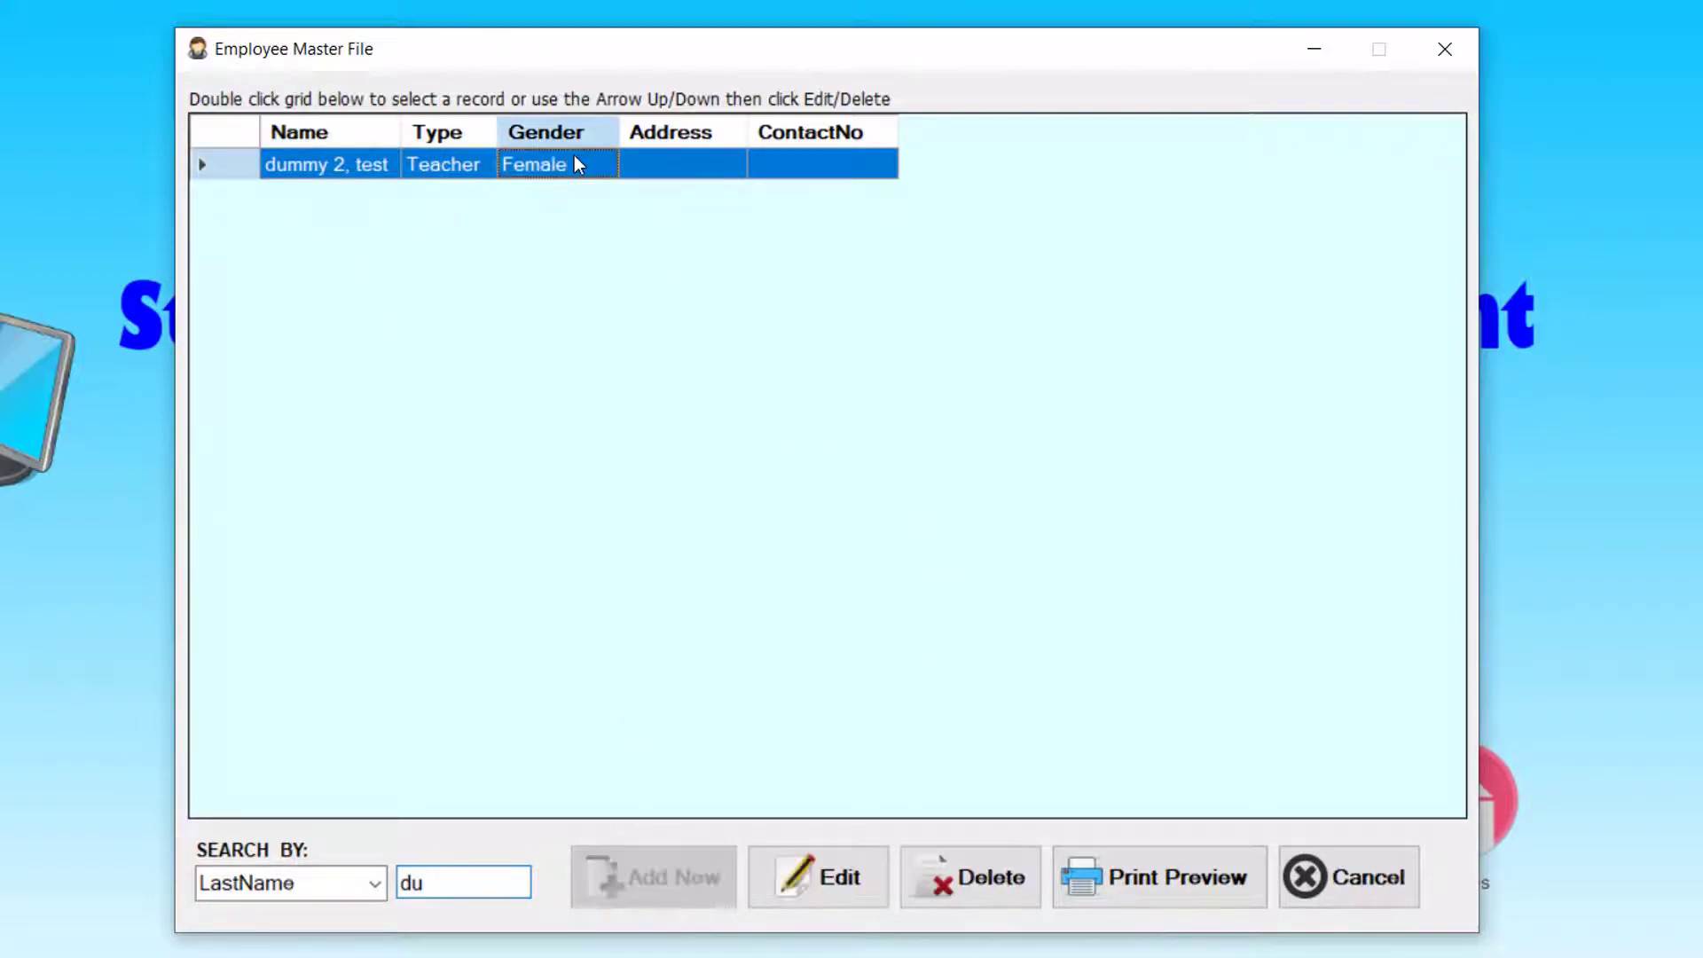
pyautogui.click(977, 878)
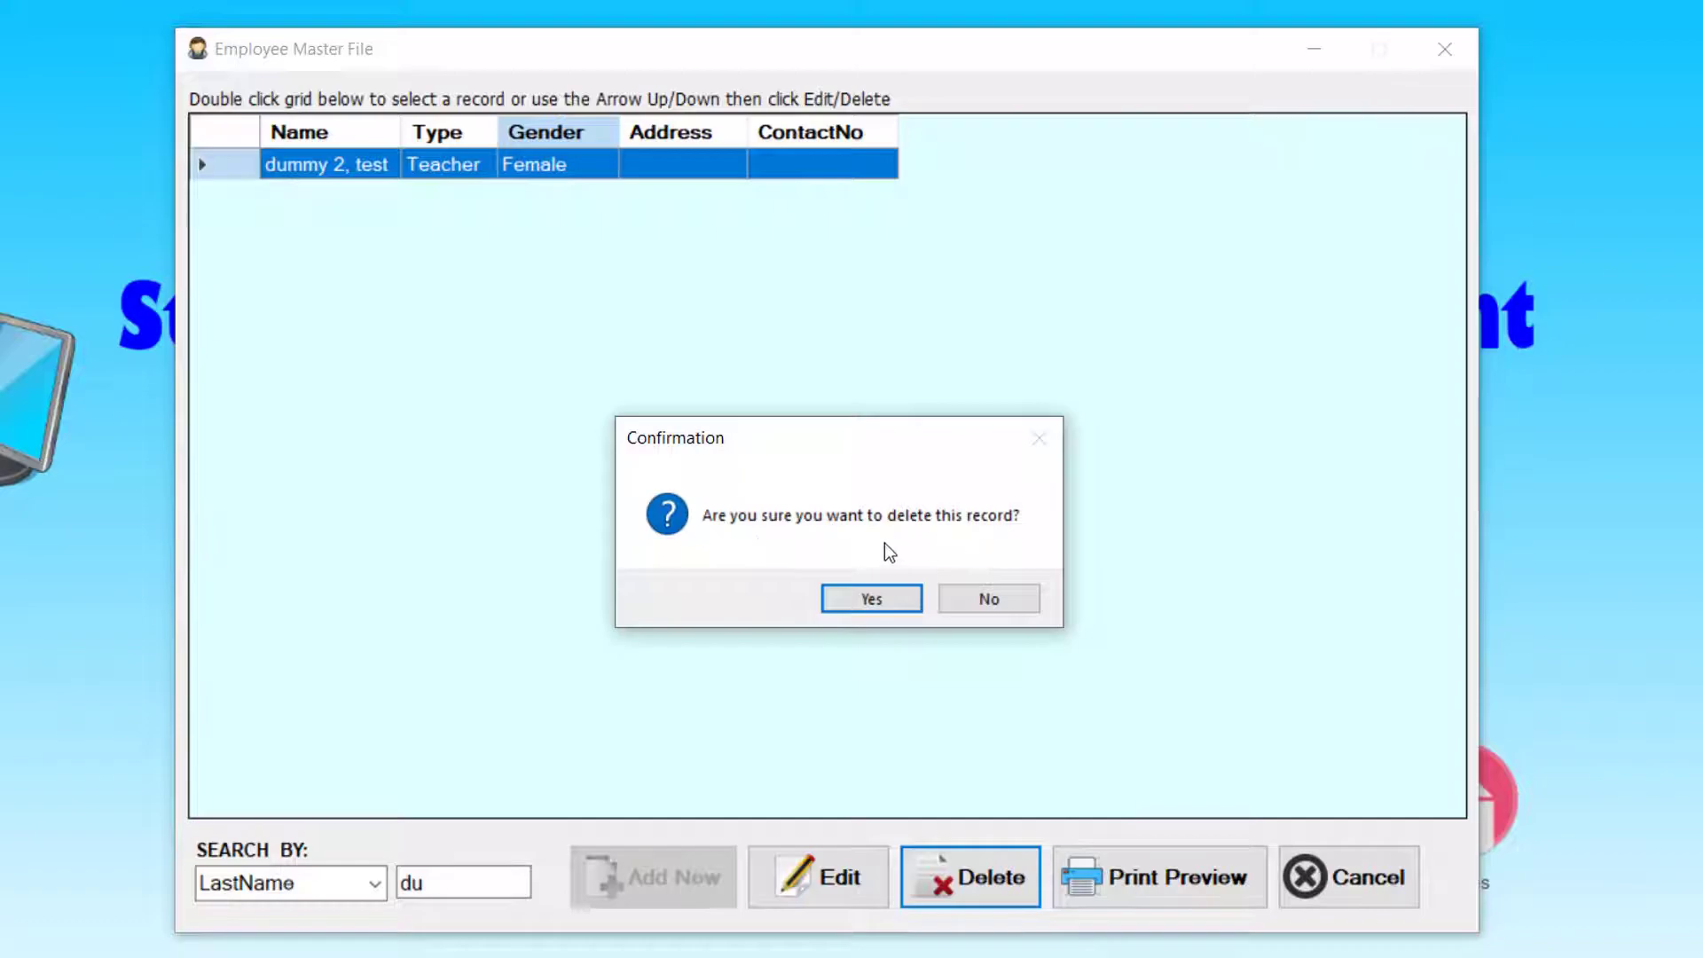
pyautogui.click(883, 594)
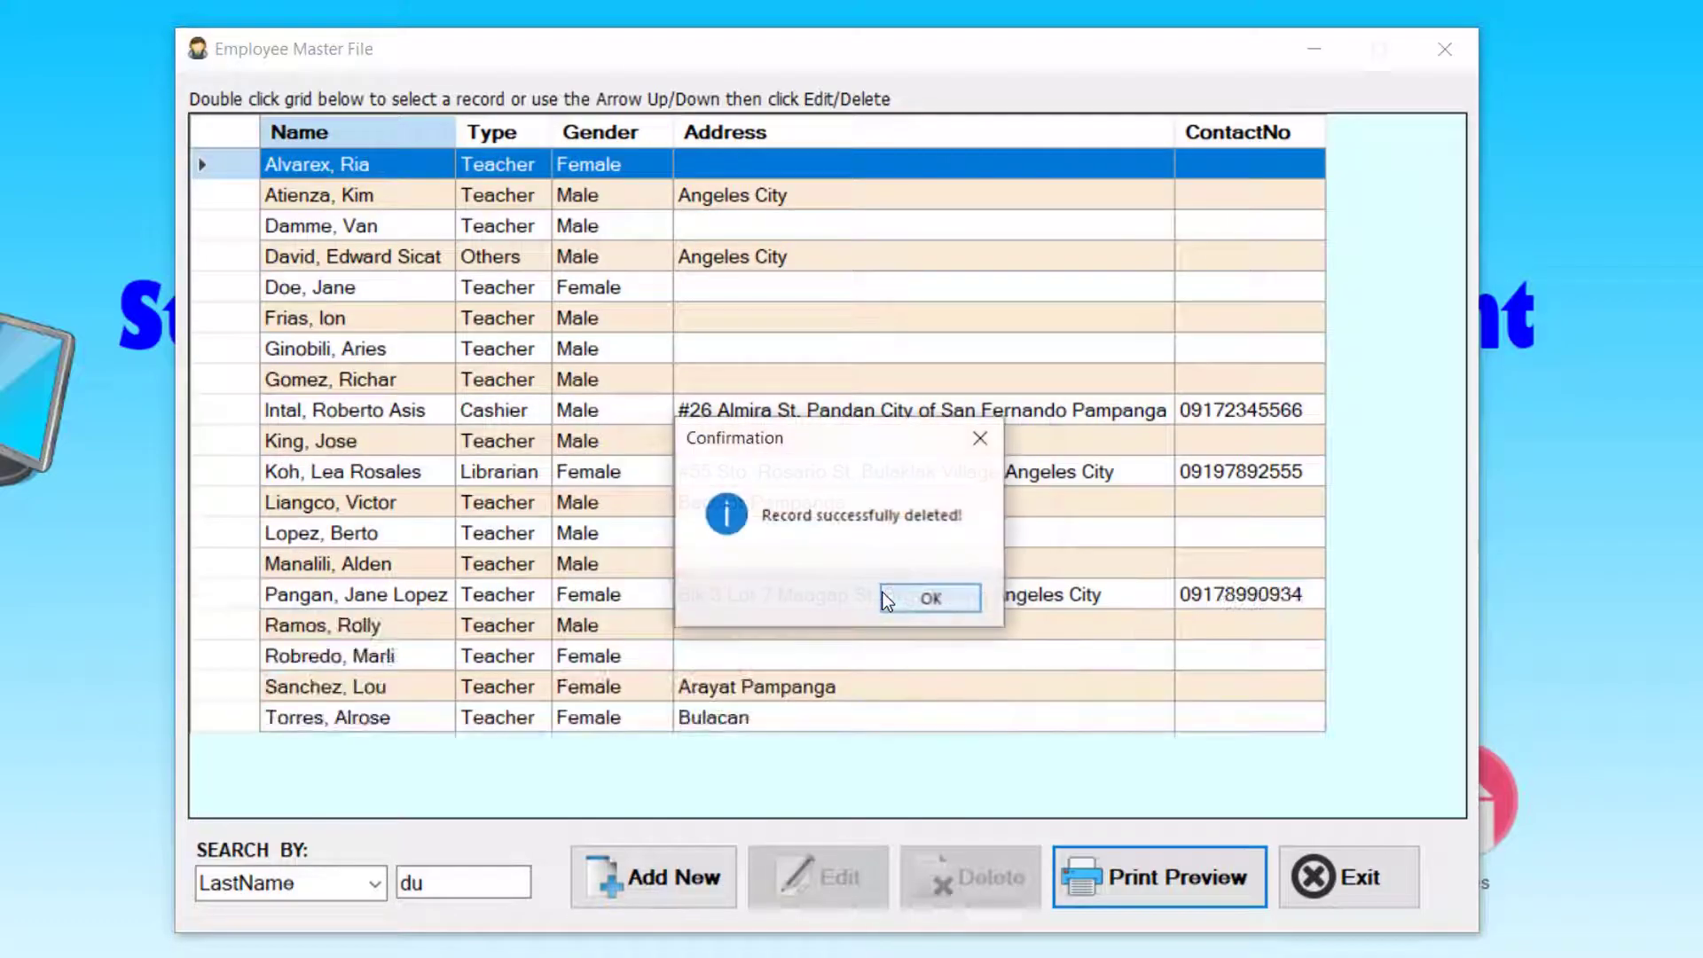
# - Verify no dummy records remain by searching 'du' and getting no-record-found
pyautogui.click(930, 598)
pyautogui.write('du')
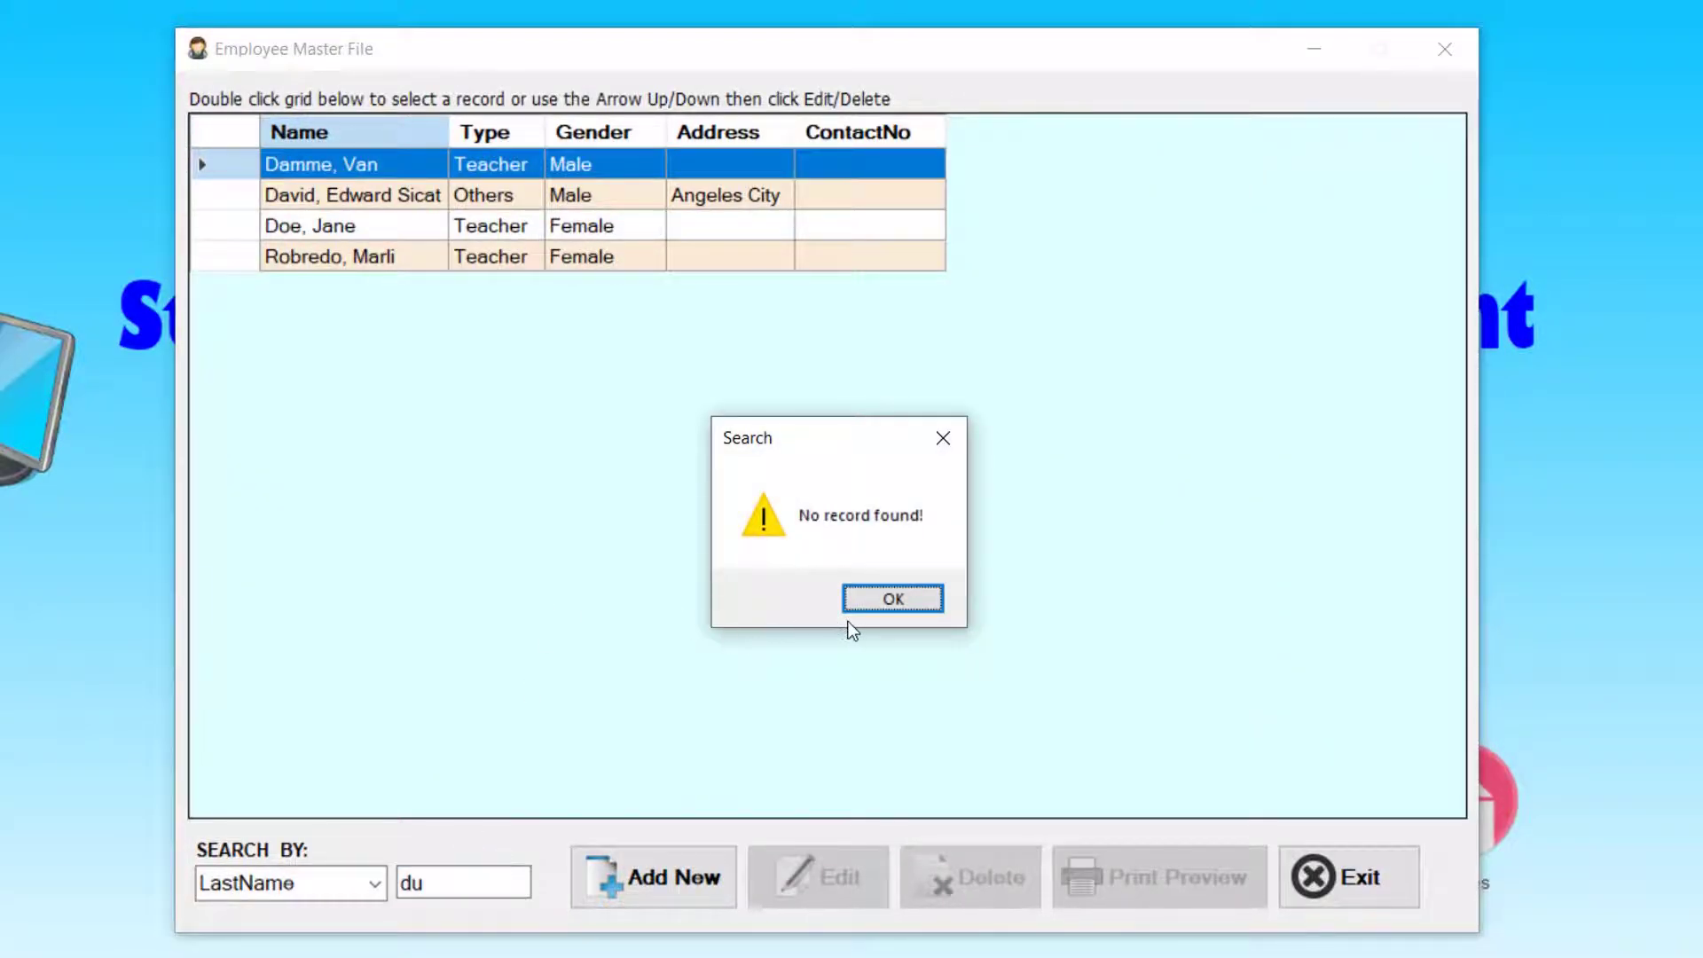
pyautogui.click(910, 600)
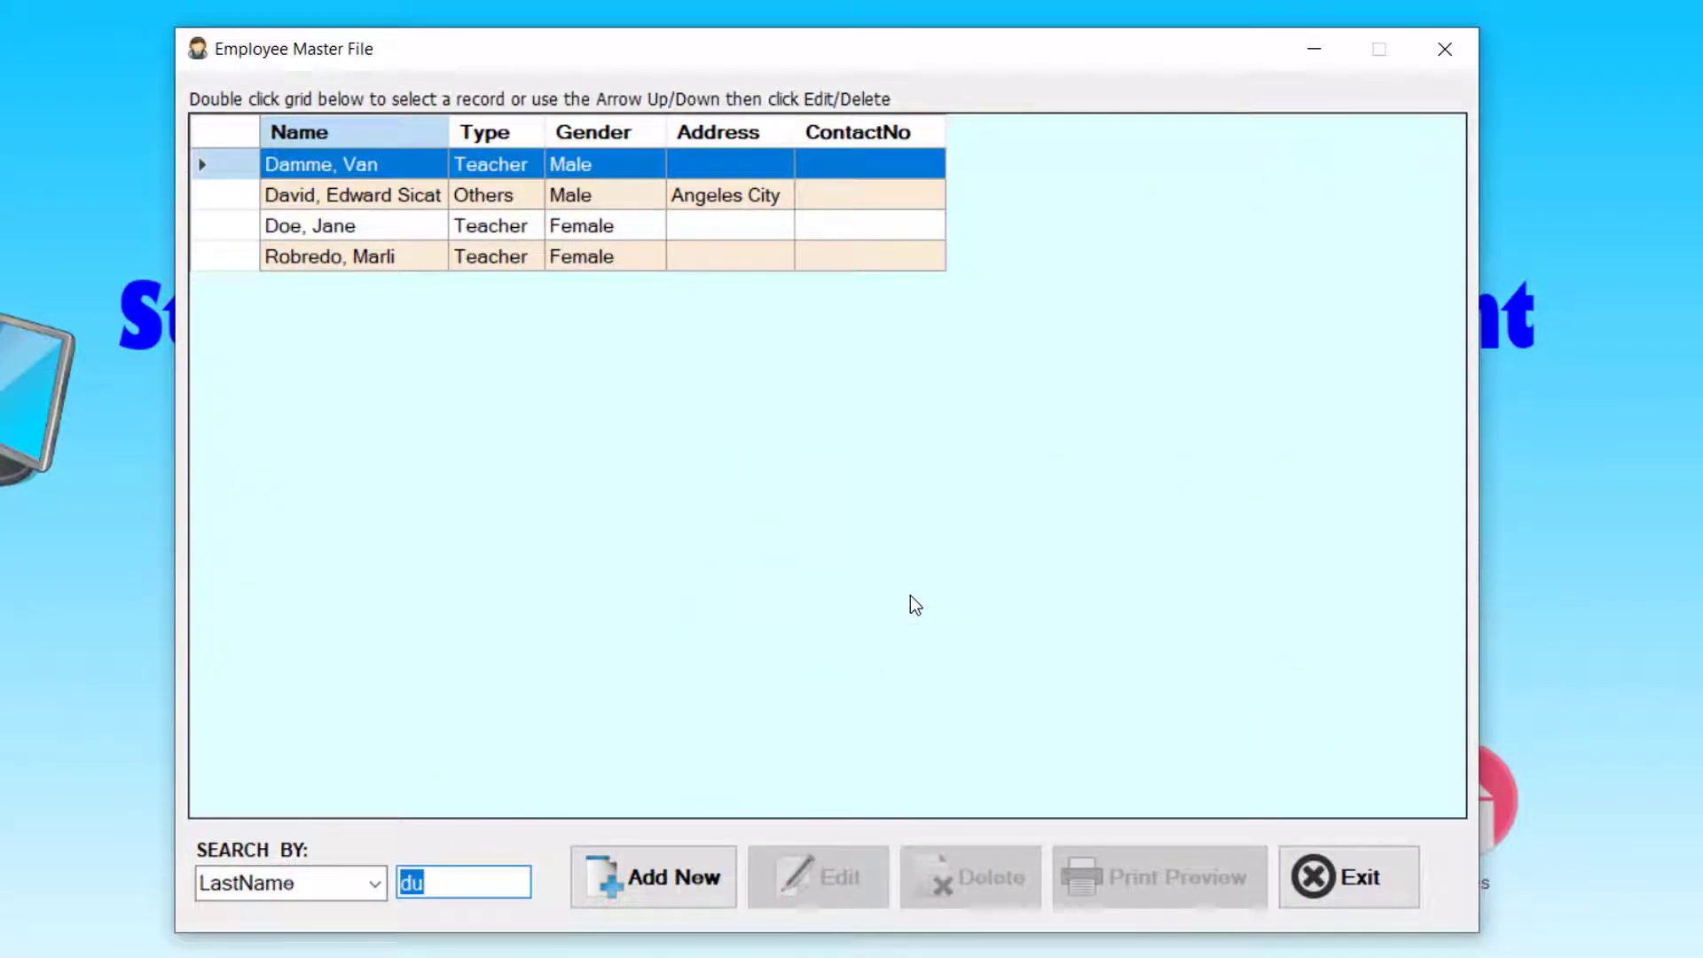
# - Switch SEARCH BY to Type and search for 'teacher'
pyautogui.click(374, 885)
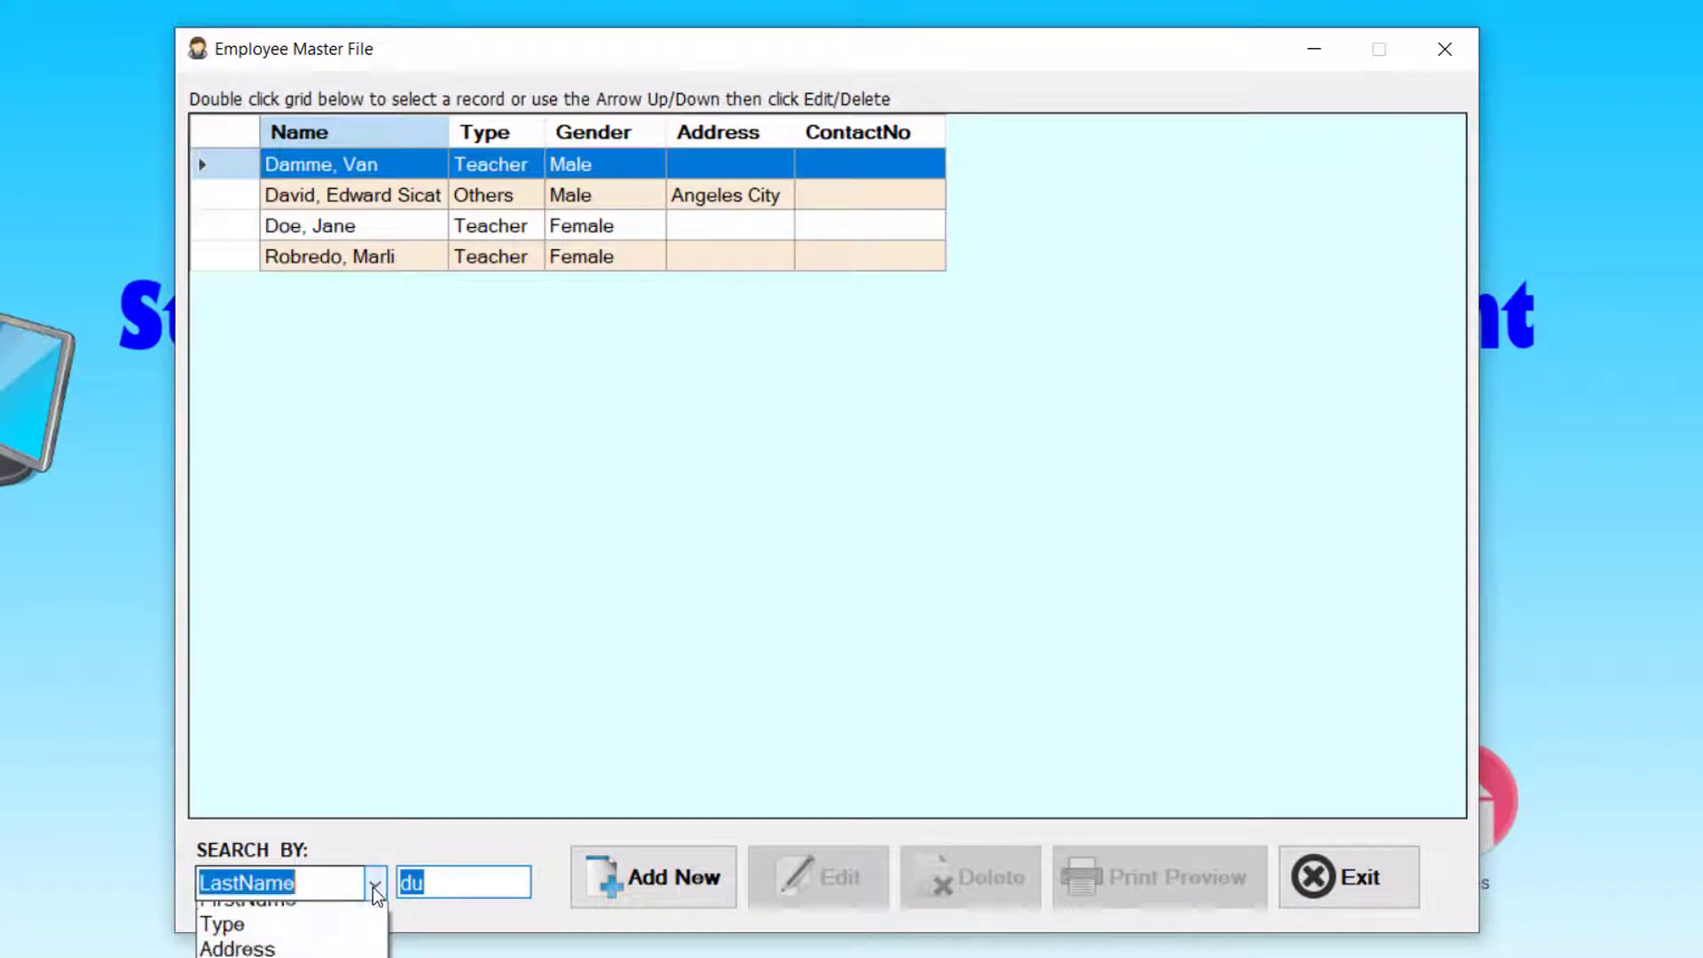
pyautogui.click(293, 957)
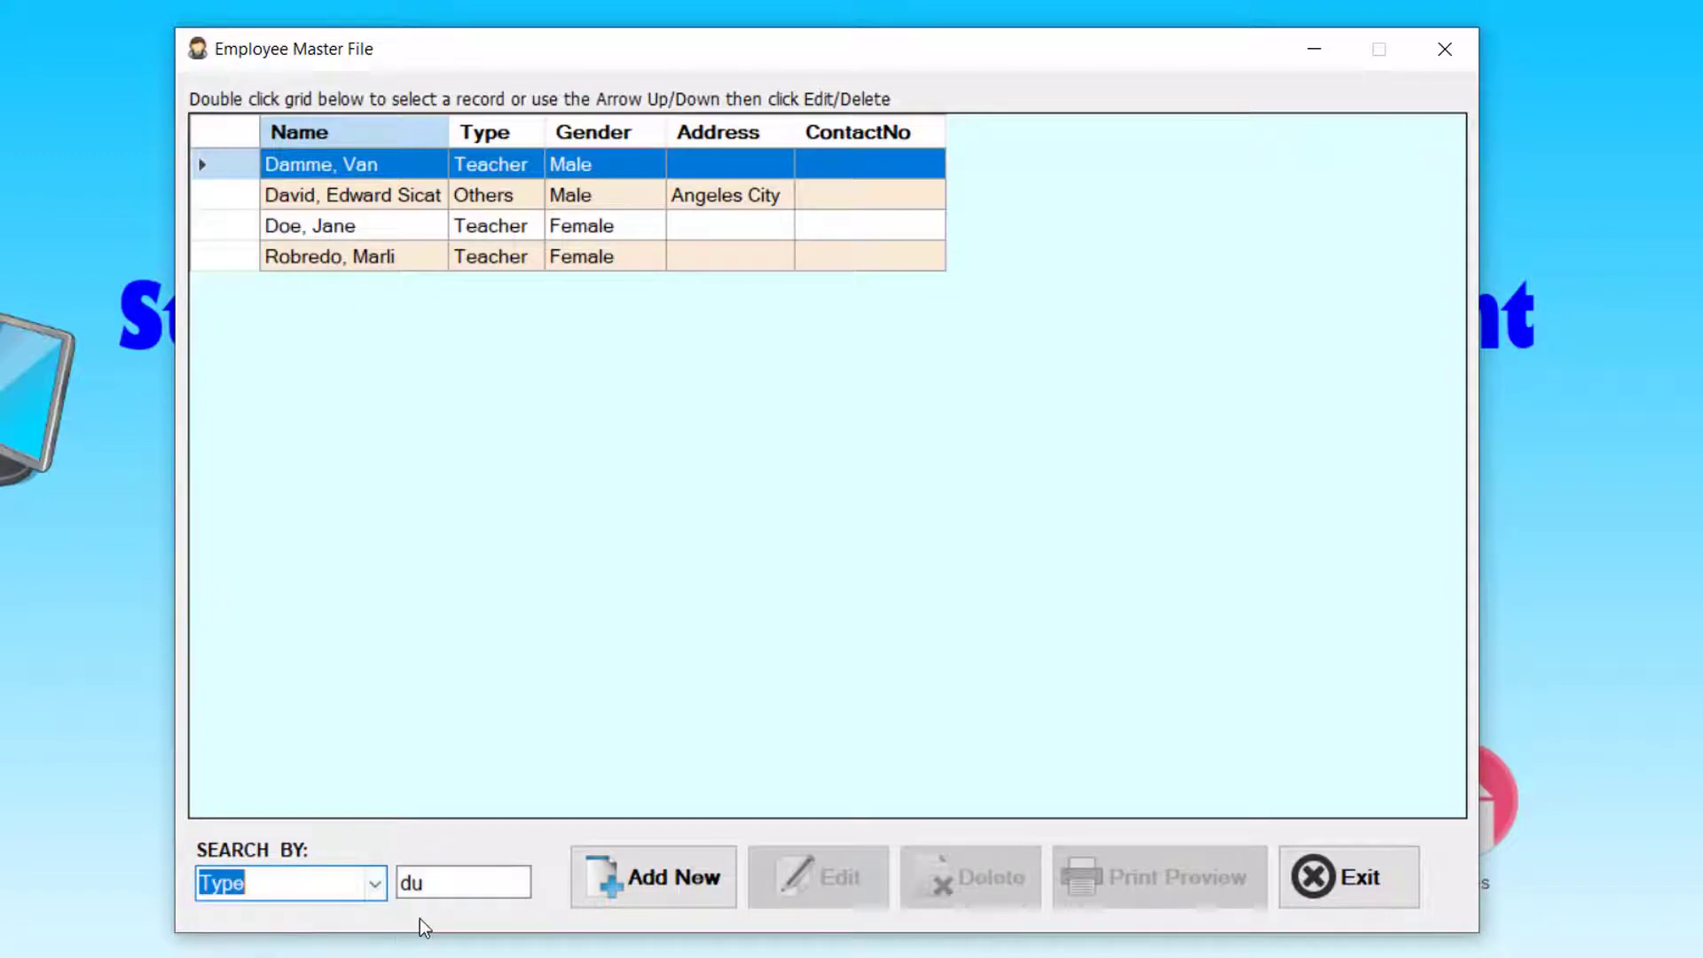
pyautogui.press('Tab')
pyautogui.click(454, 884)
pyautogui.press('BackSpace')
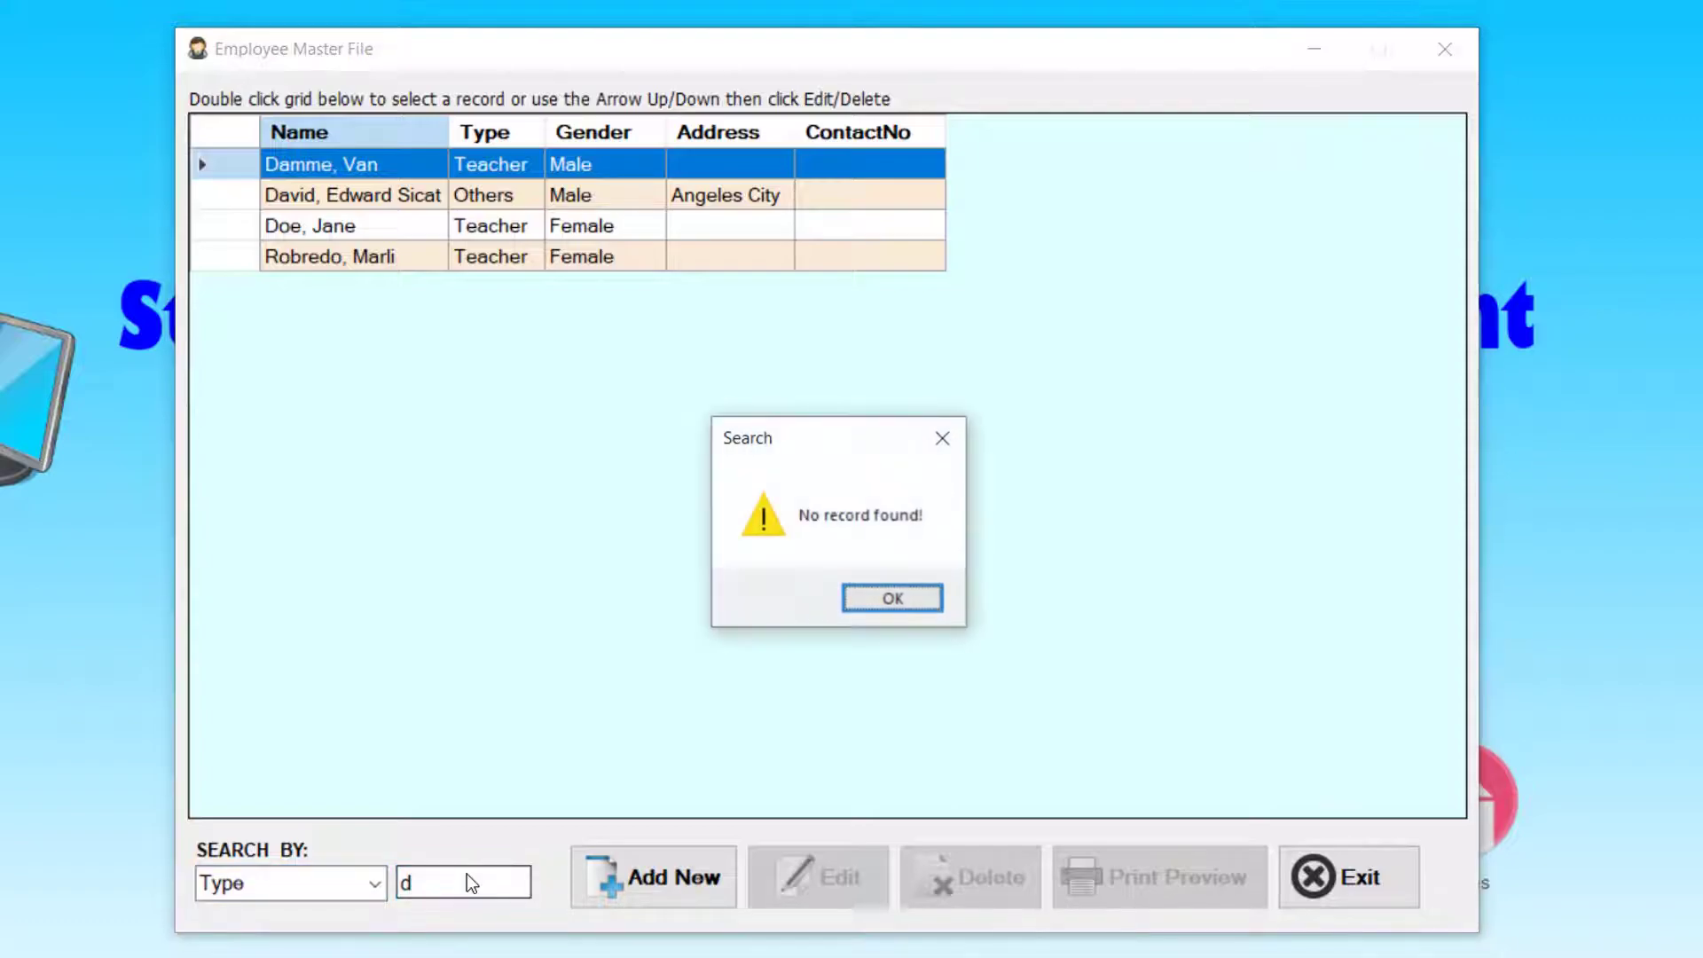
pyautogui.press('Return')
pyautogui.press('BackSpace')
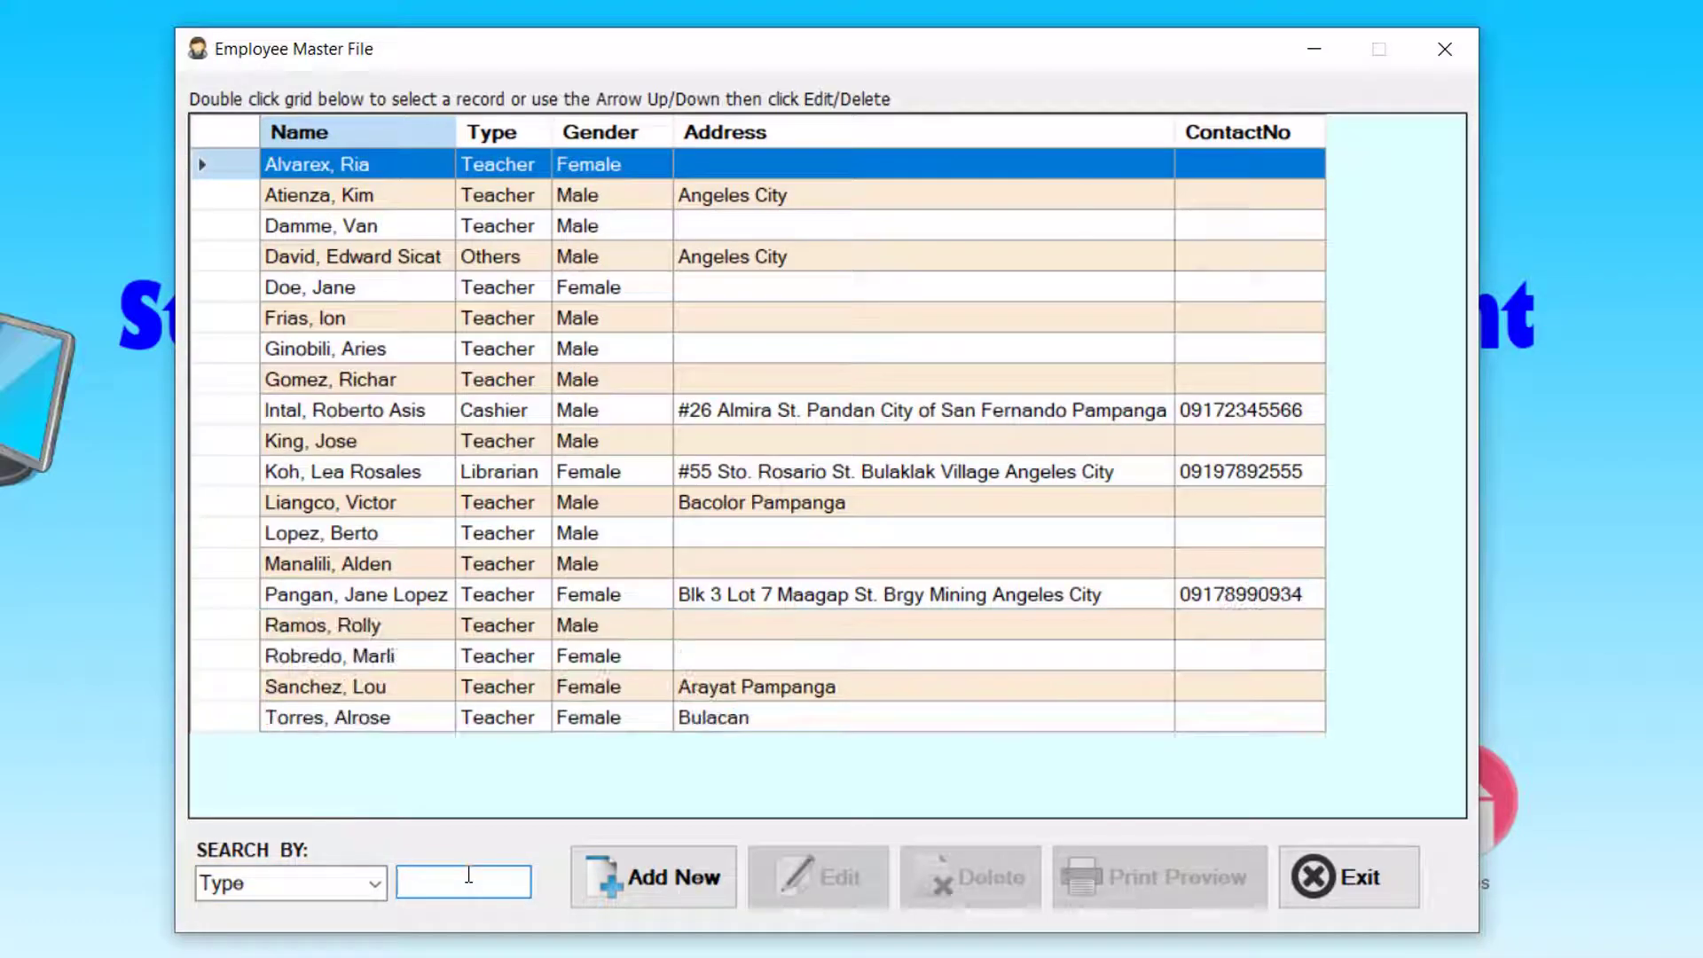
pyautogui.write('teac')
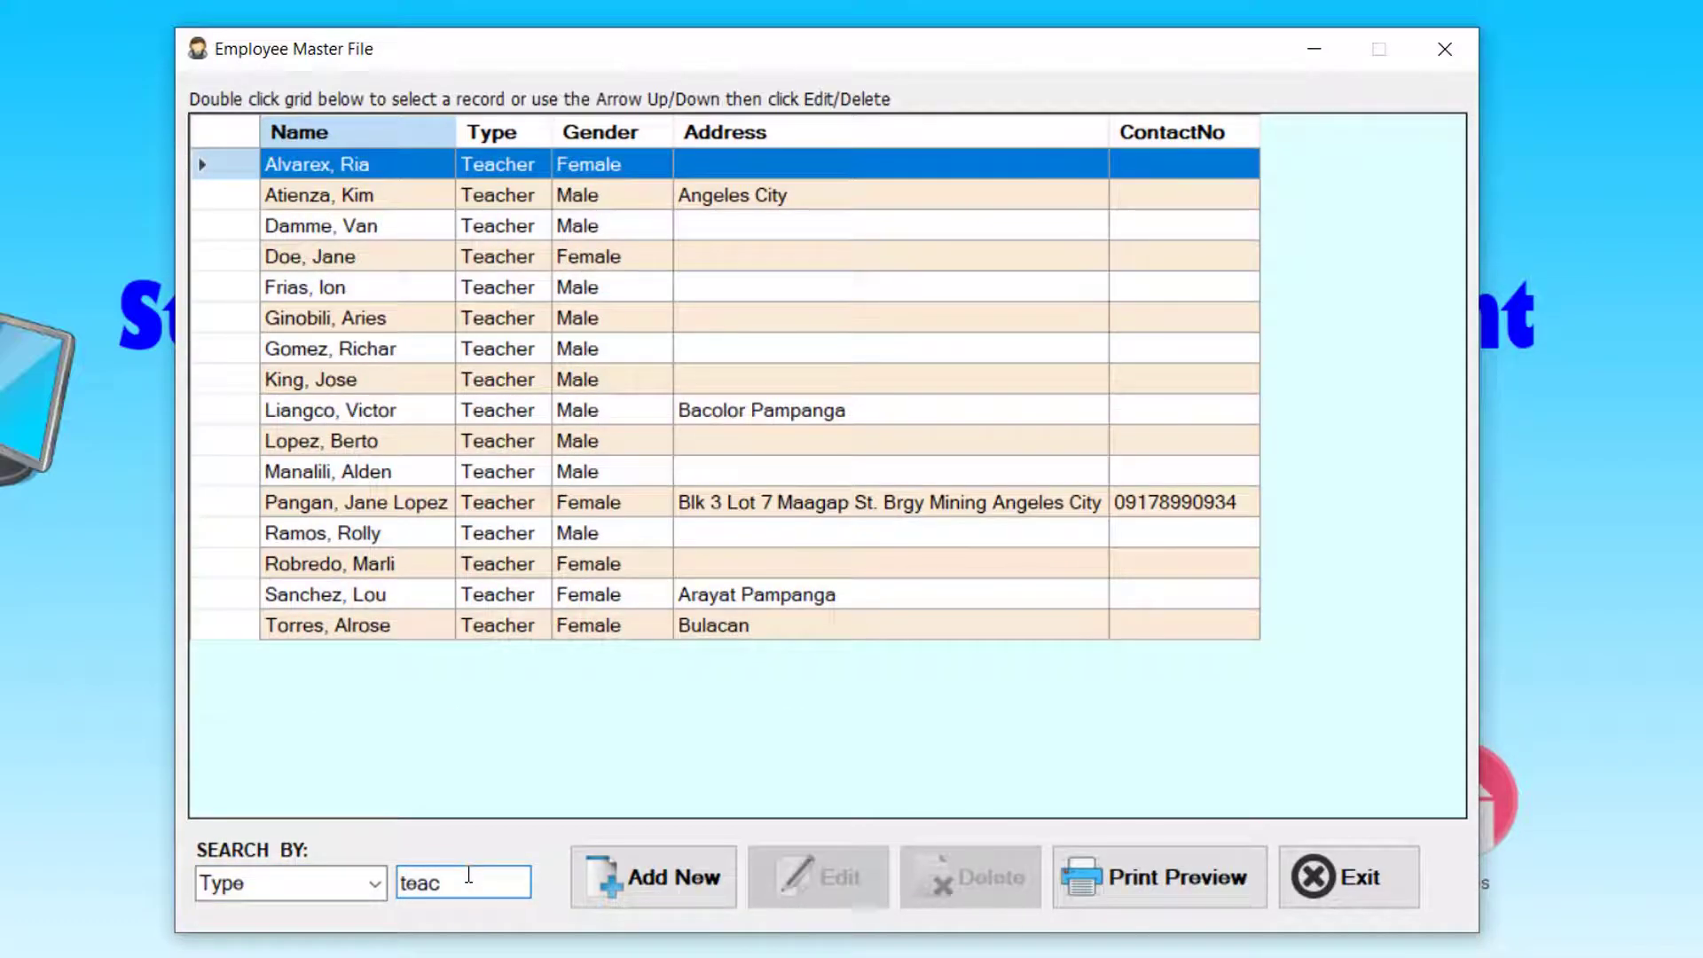
pyautogui.write('her')
pyautogui.click(1178, 881)
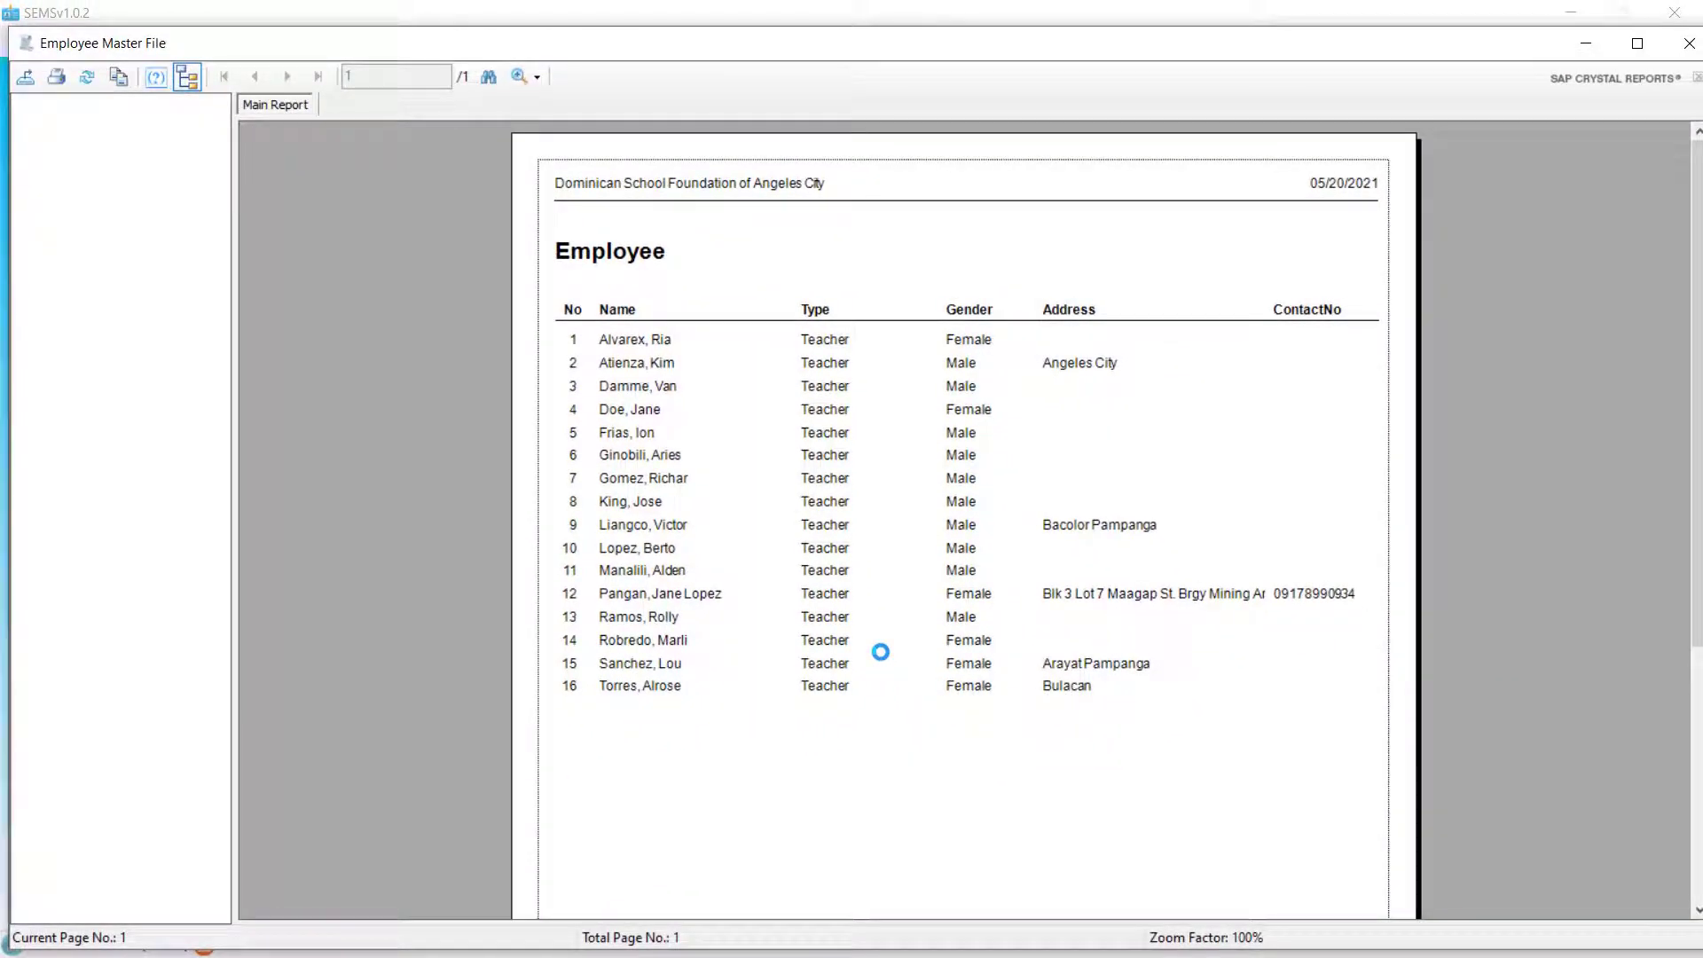
pyautogui.click(795, 458)
pyautogui.click(1689, 43)
pyautogui.doubleClick(540, 772)
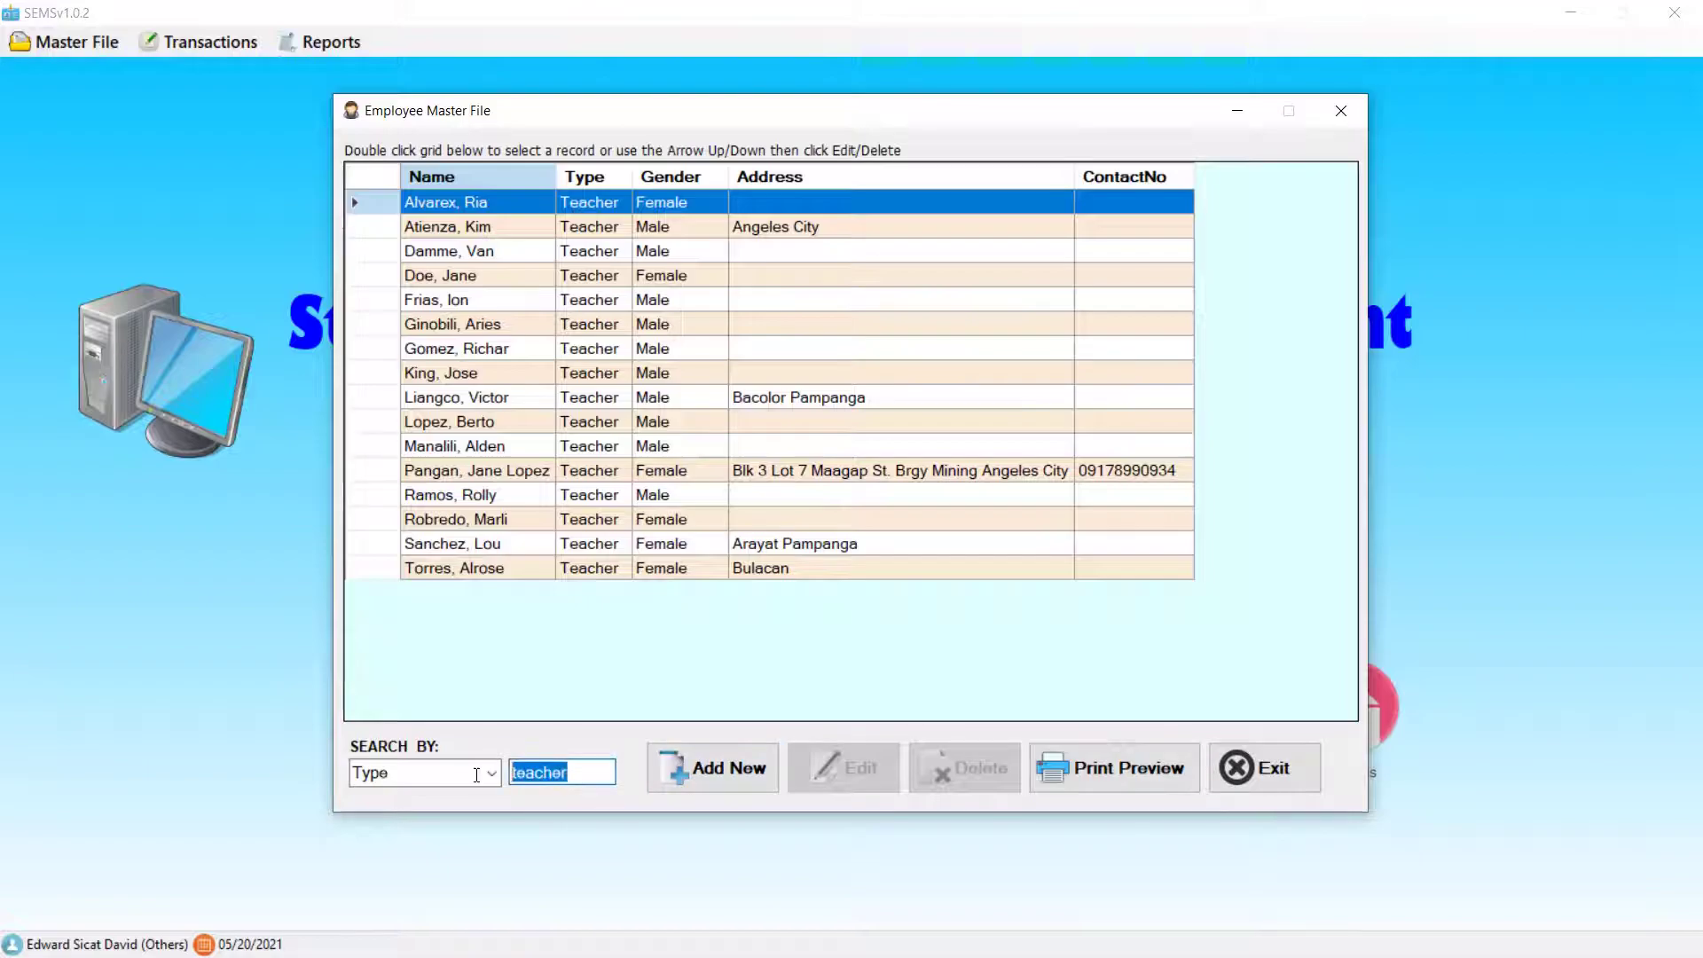
# - Try the Type search 'st', then clear it after no records are found
pyautogui.write('st')
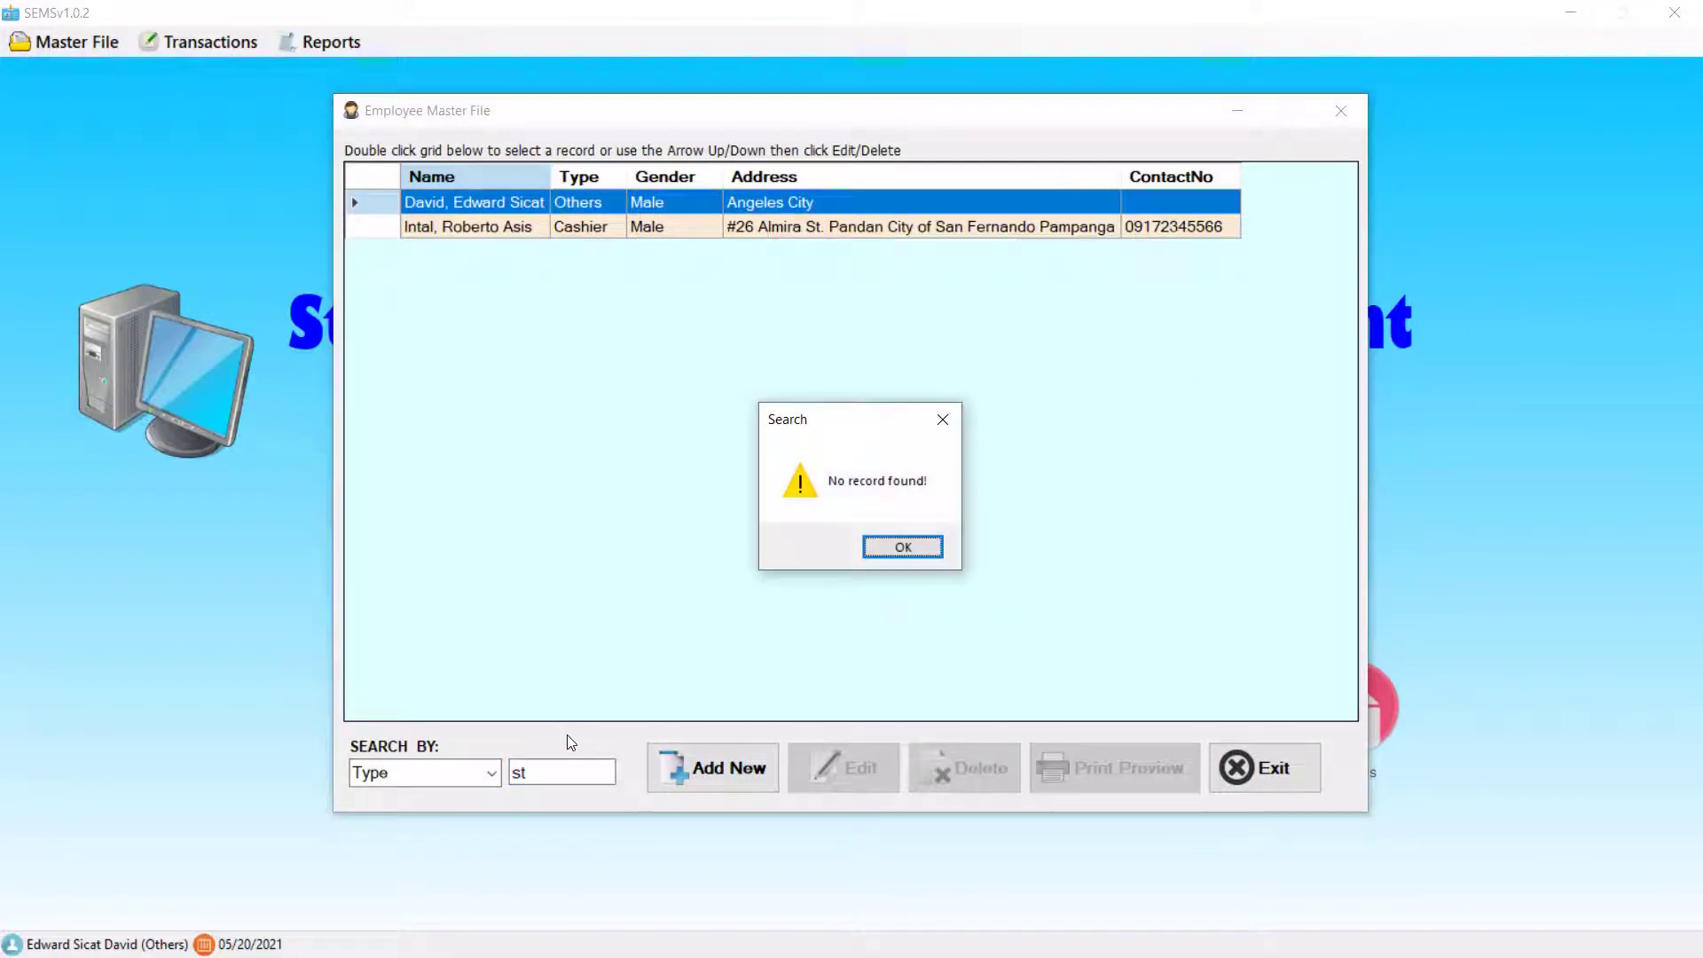
pyautogui.press('Return')
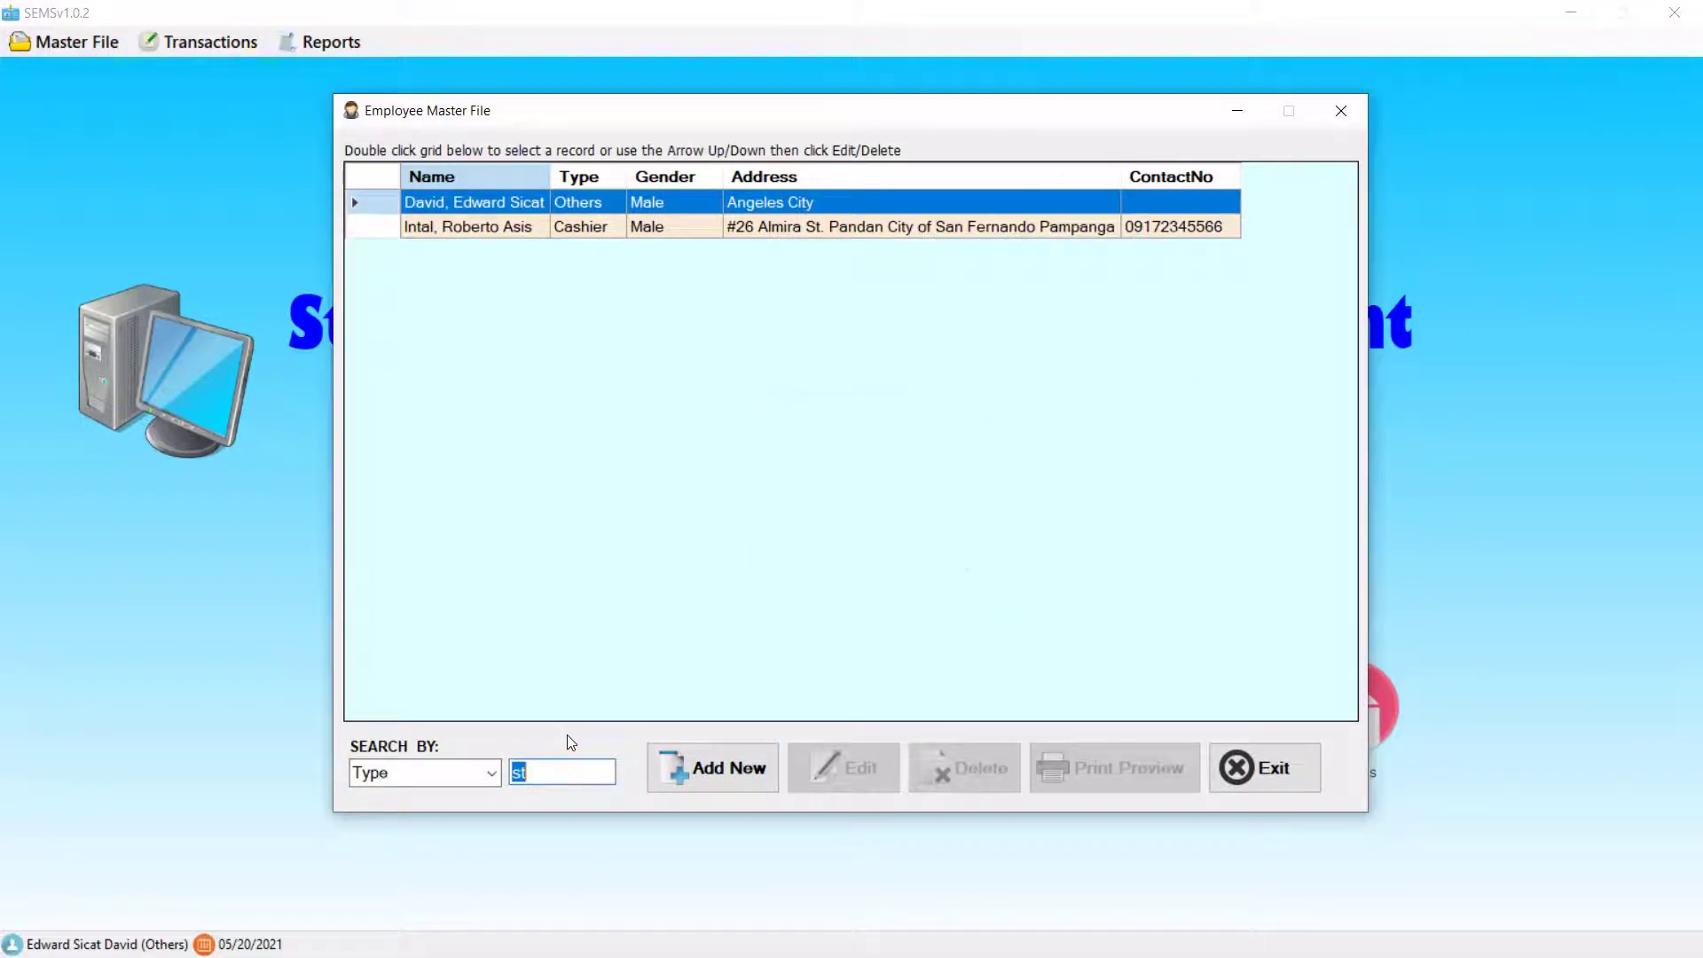
pyautogui.press('BackSpace')
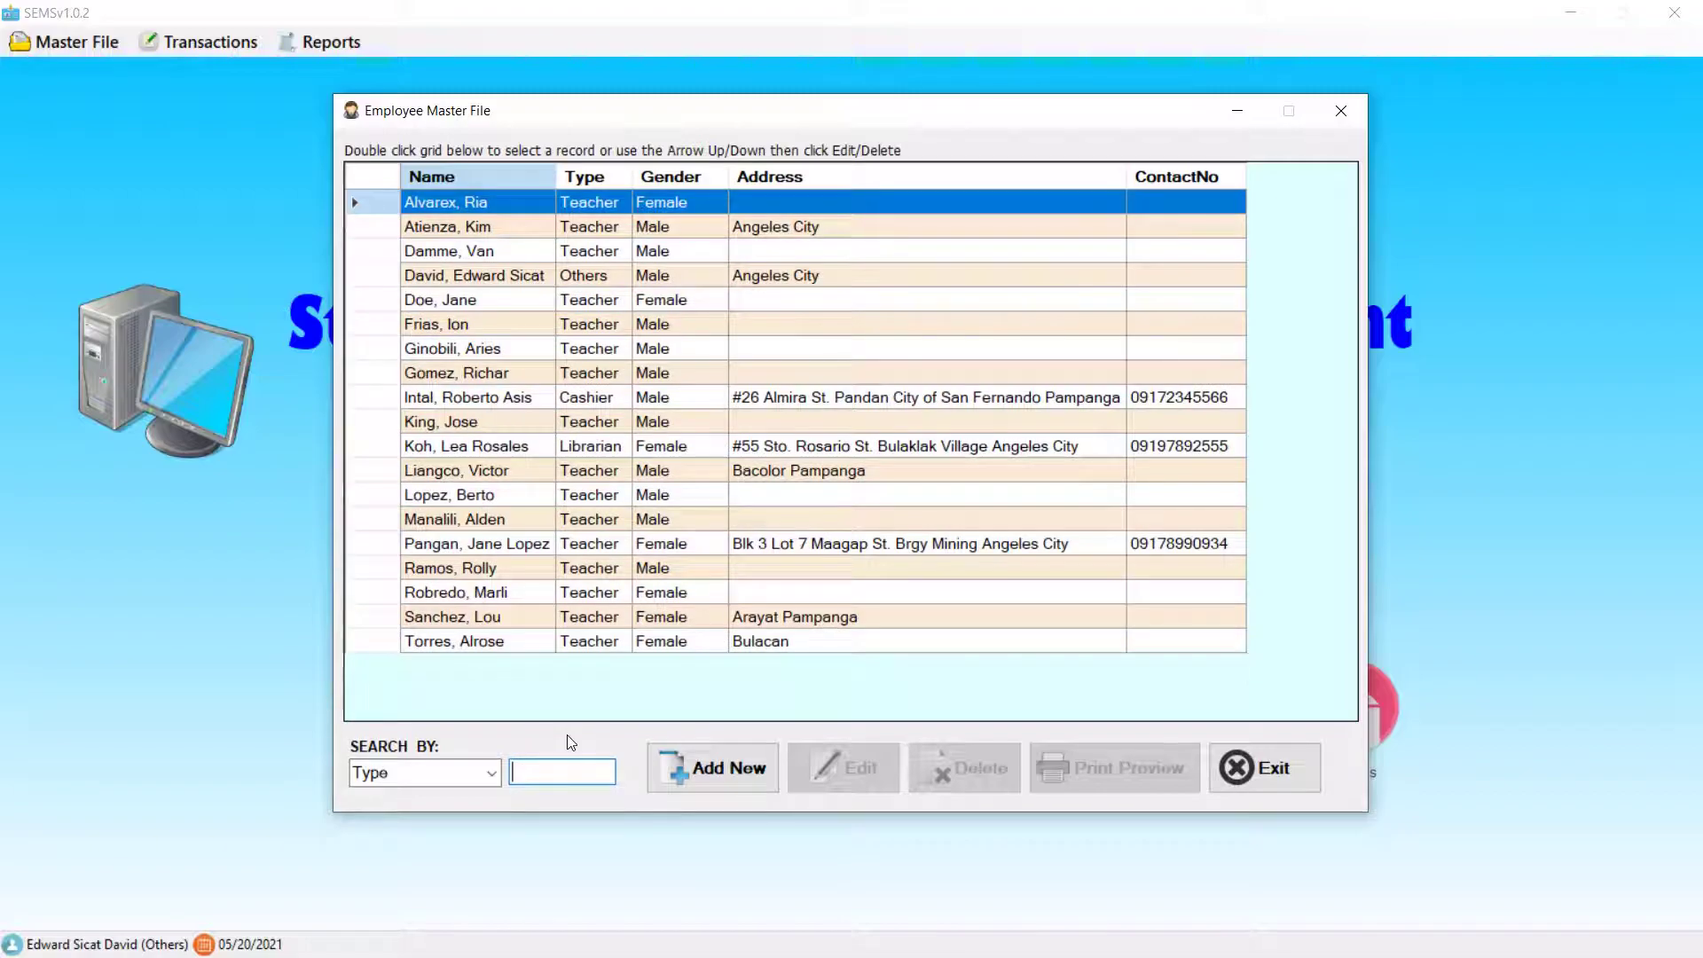
# - Filter the Type search by 'li' and preview the Librarian-only report
pyautogui.write('li')
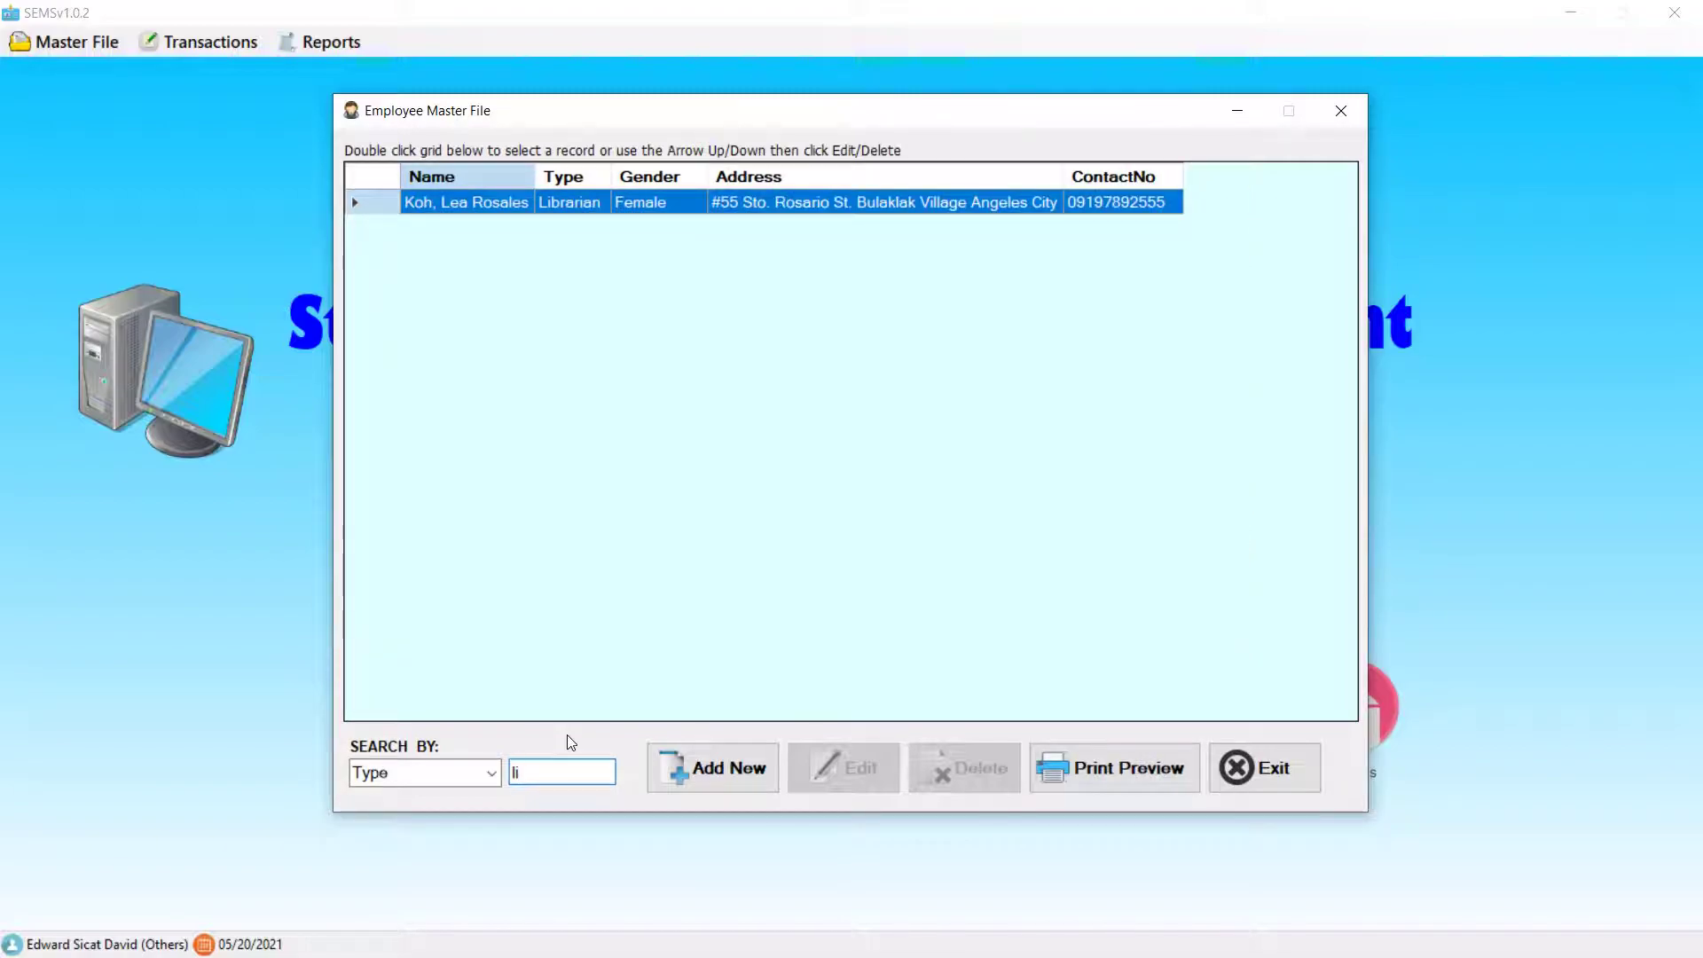
pyautogui.click(1140, 779)
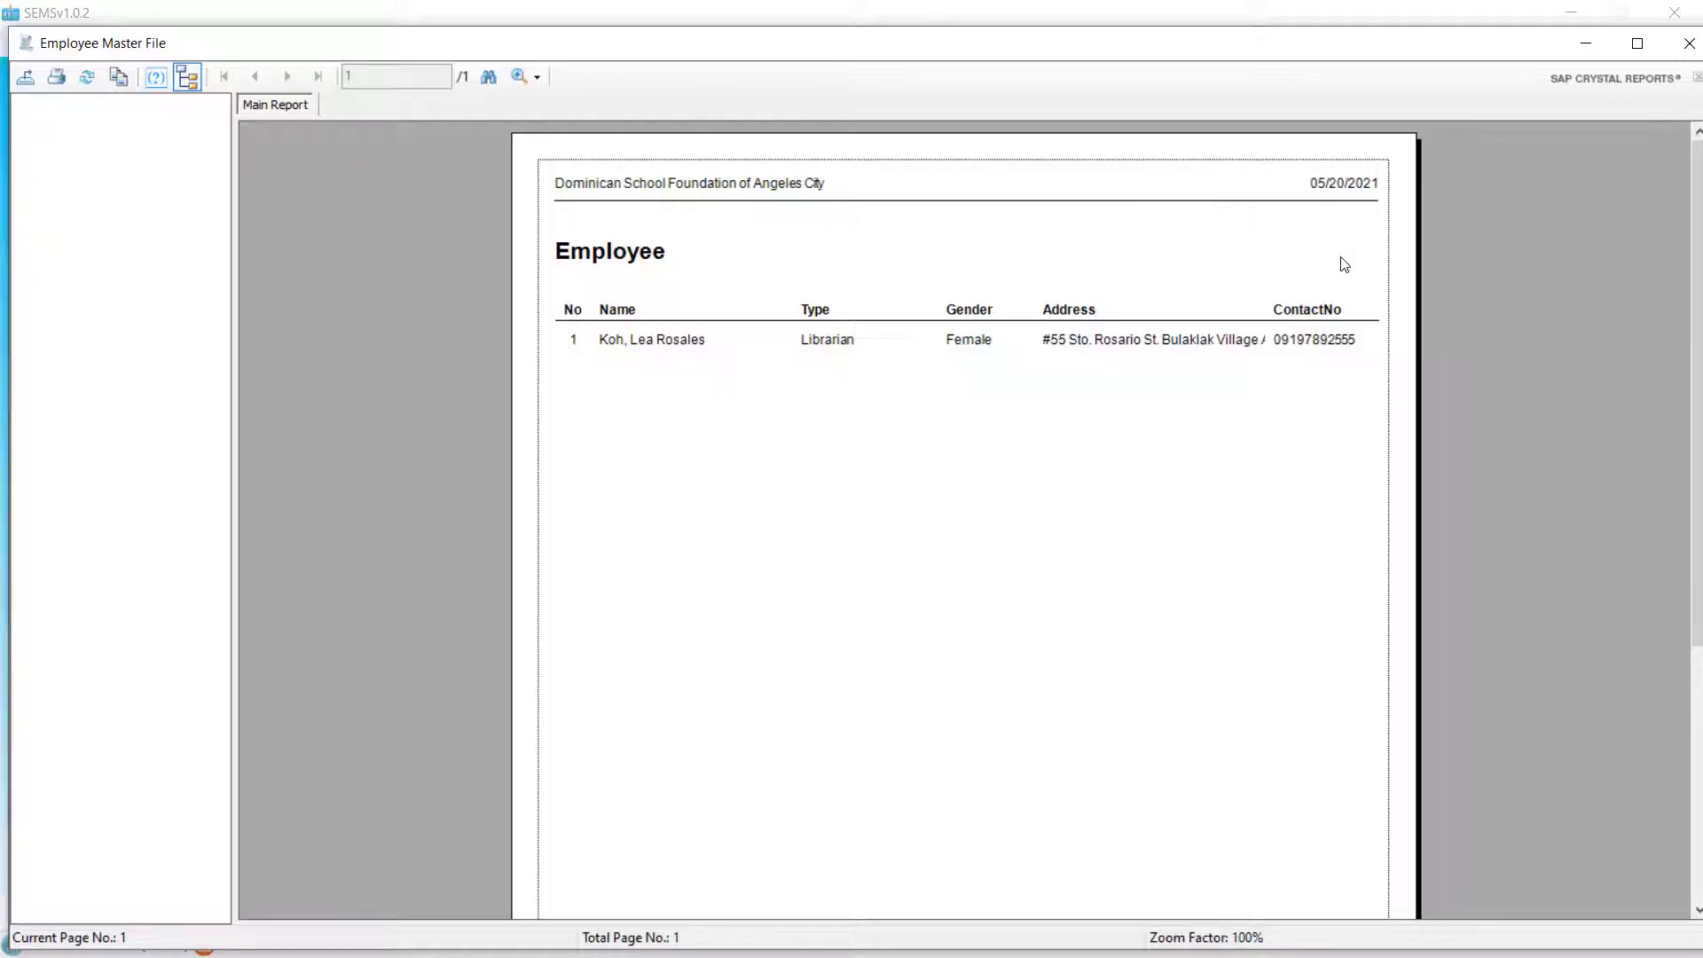
pyautogui.click(1685, 49)
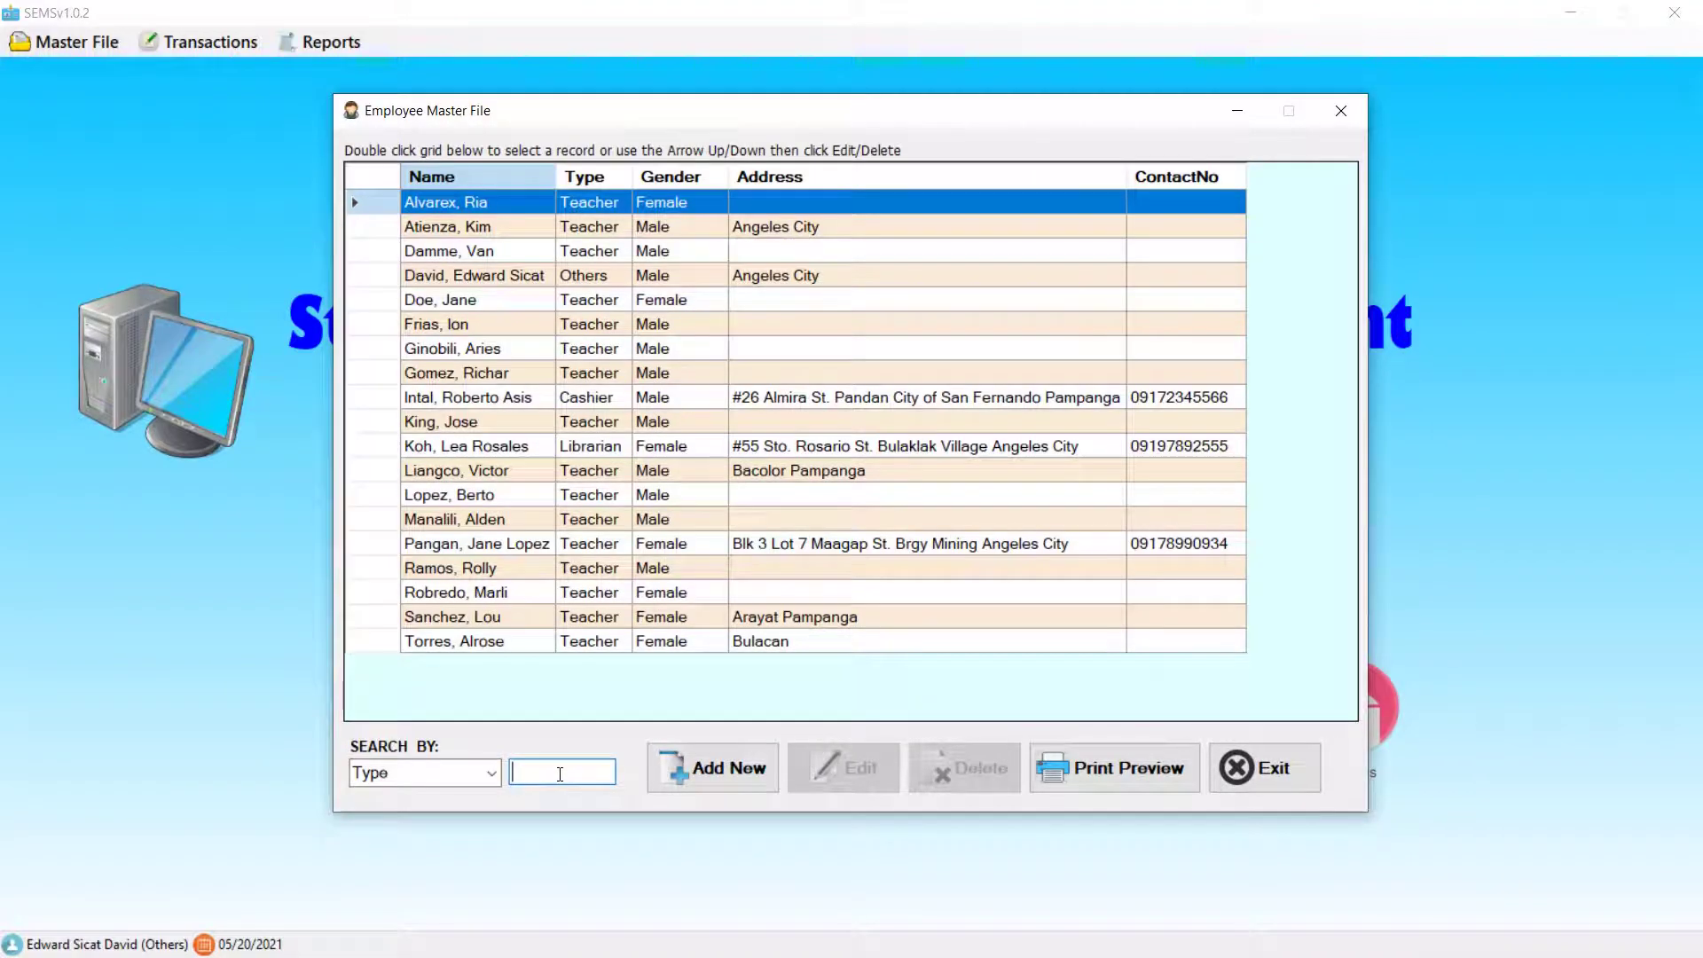
pyautogui.write('o')
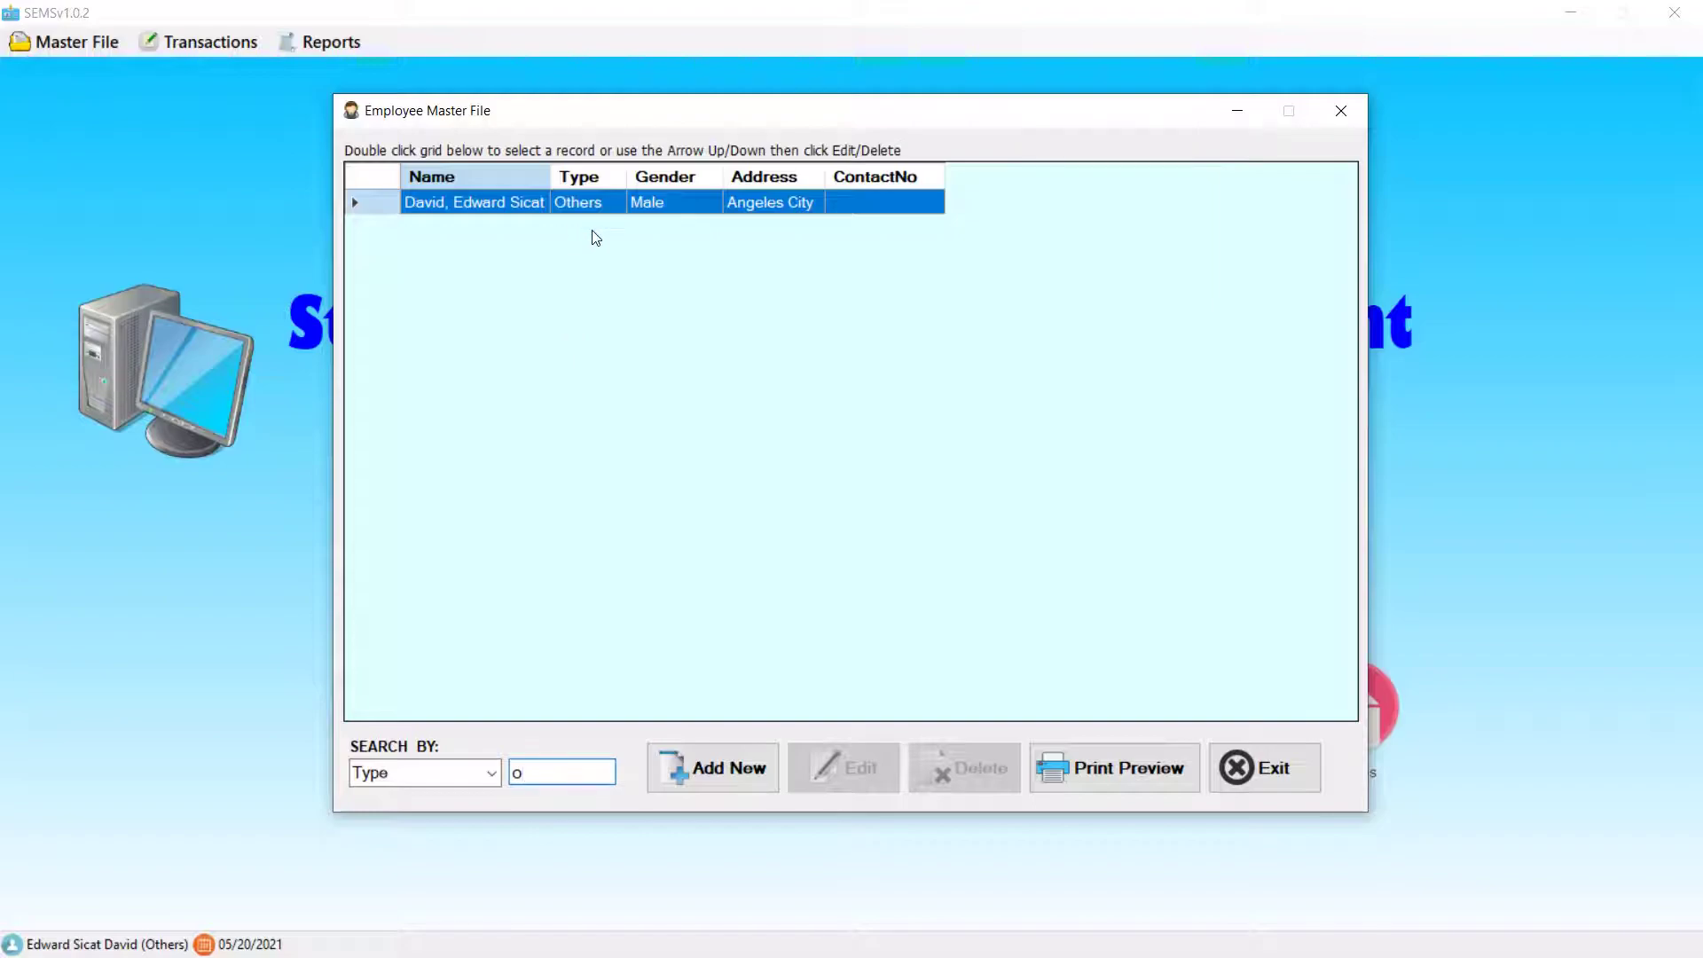
pyautogui.press('BackSpace')
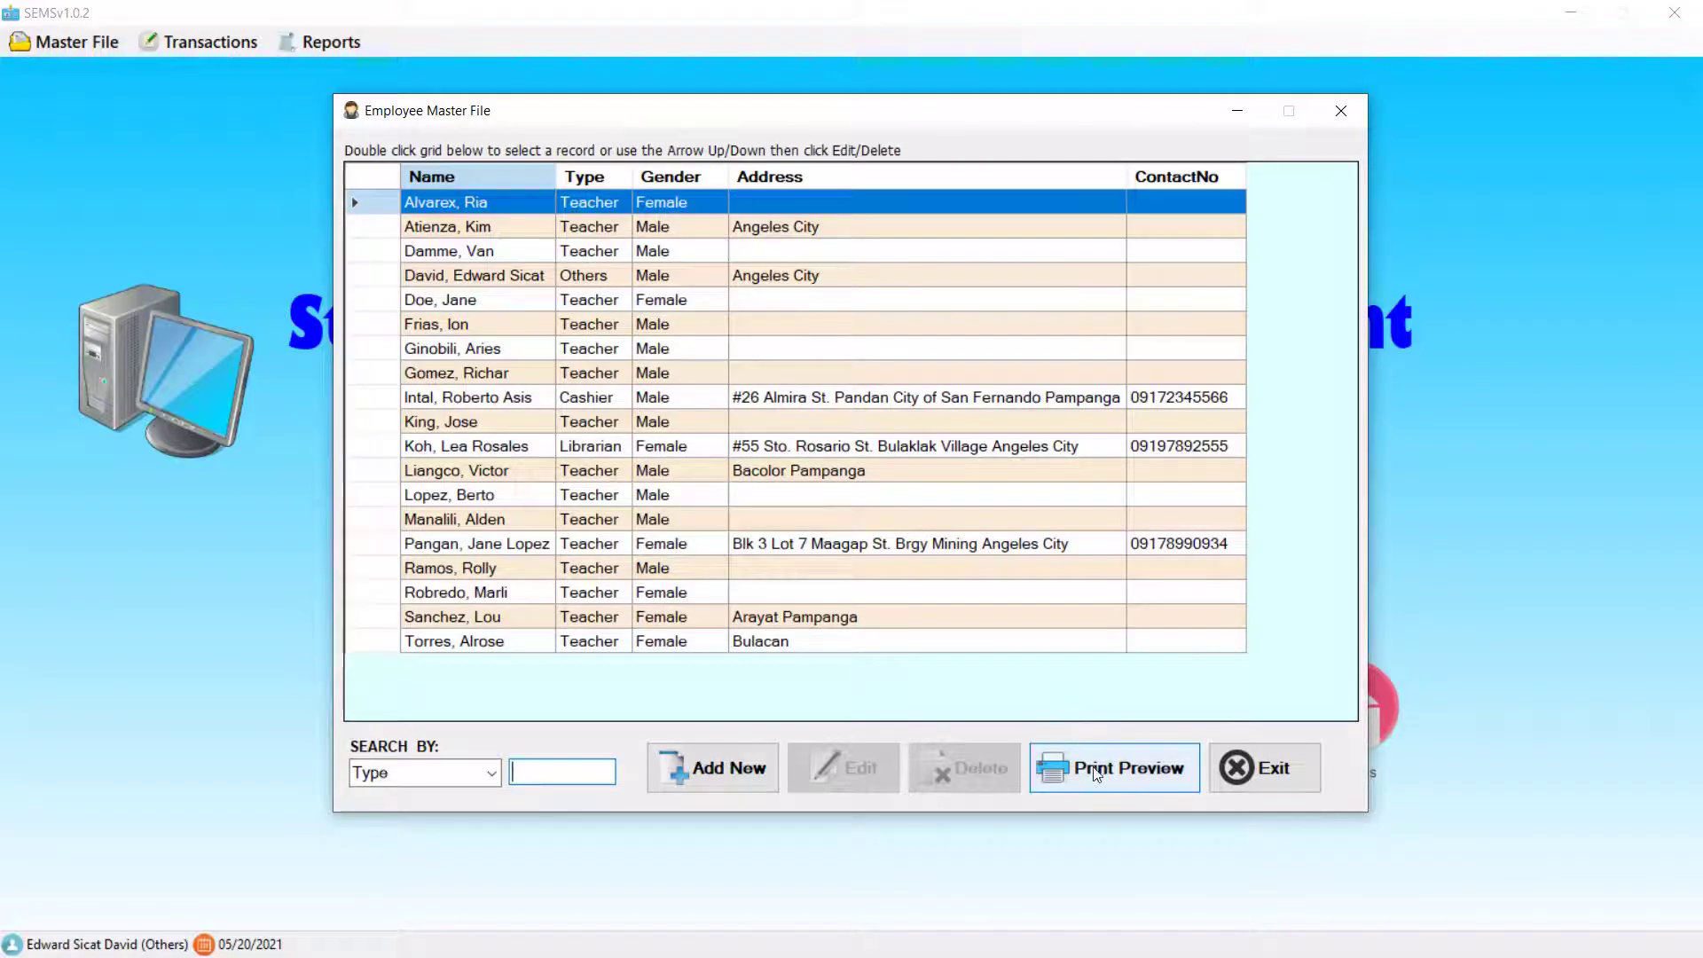
pyautogui.click(1125, 768)
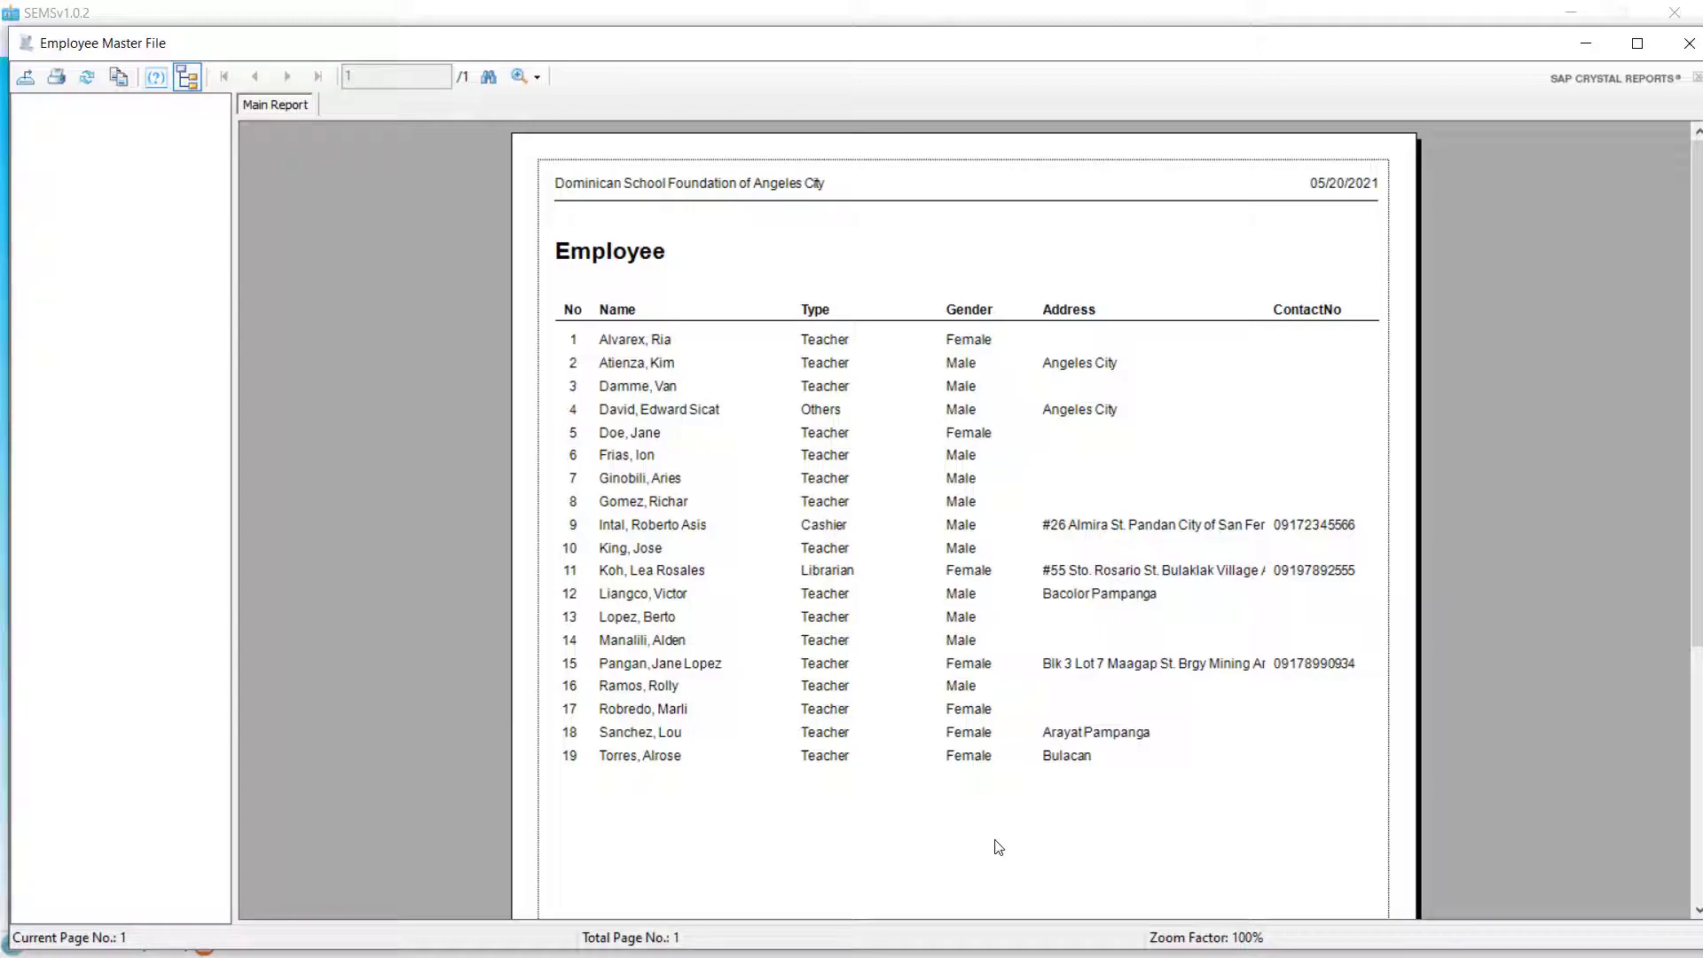
pyautogui.click(1689, 43)
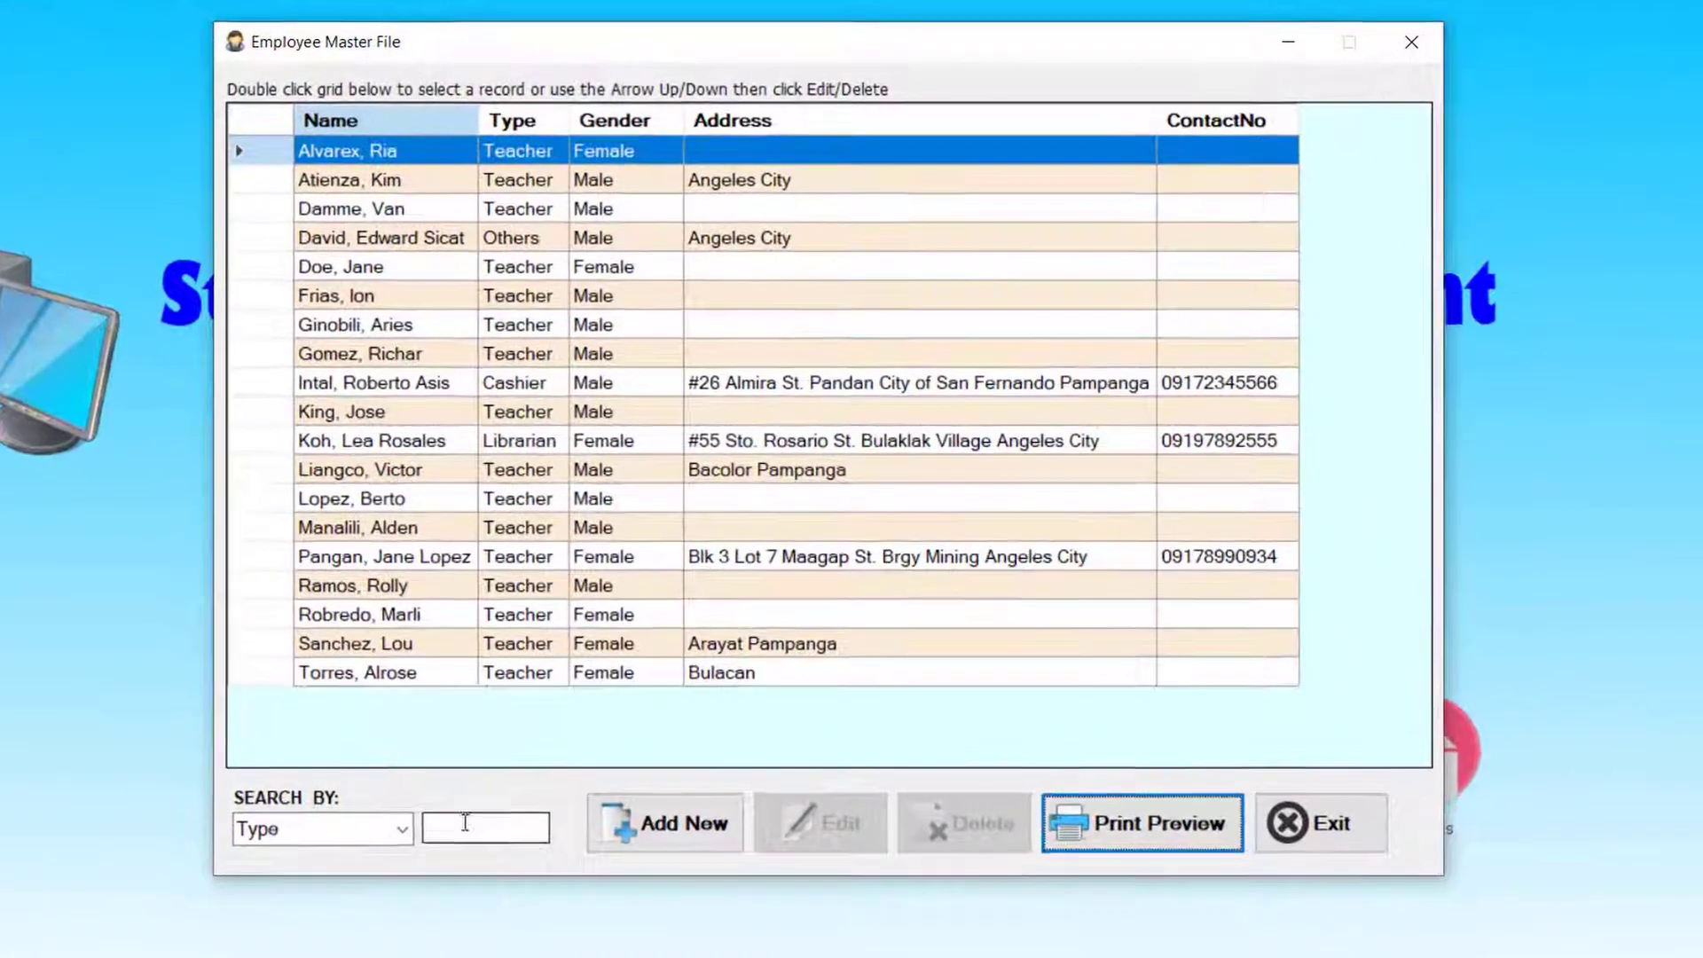
# - Switch SEARCH BY to LastName, test searches 'pa' and 'inta', then clear the box
pyautogui.click(408, 830)
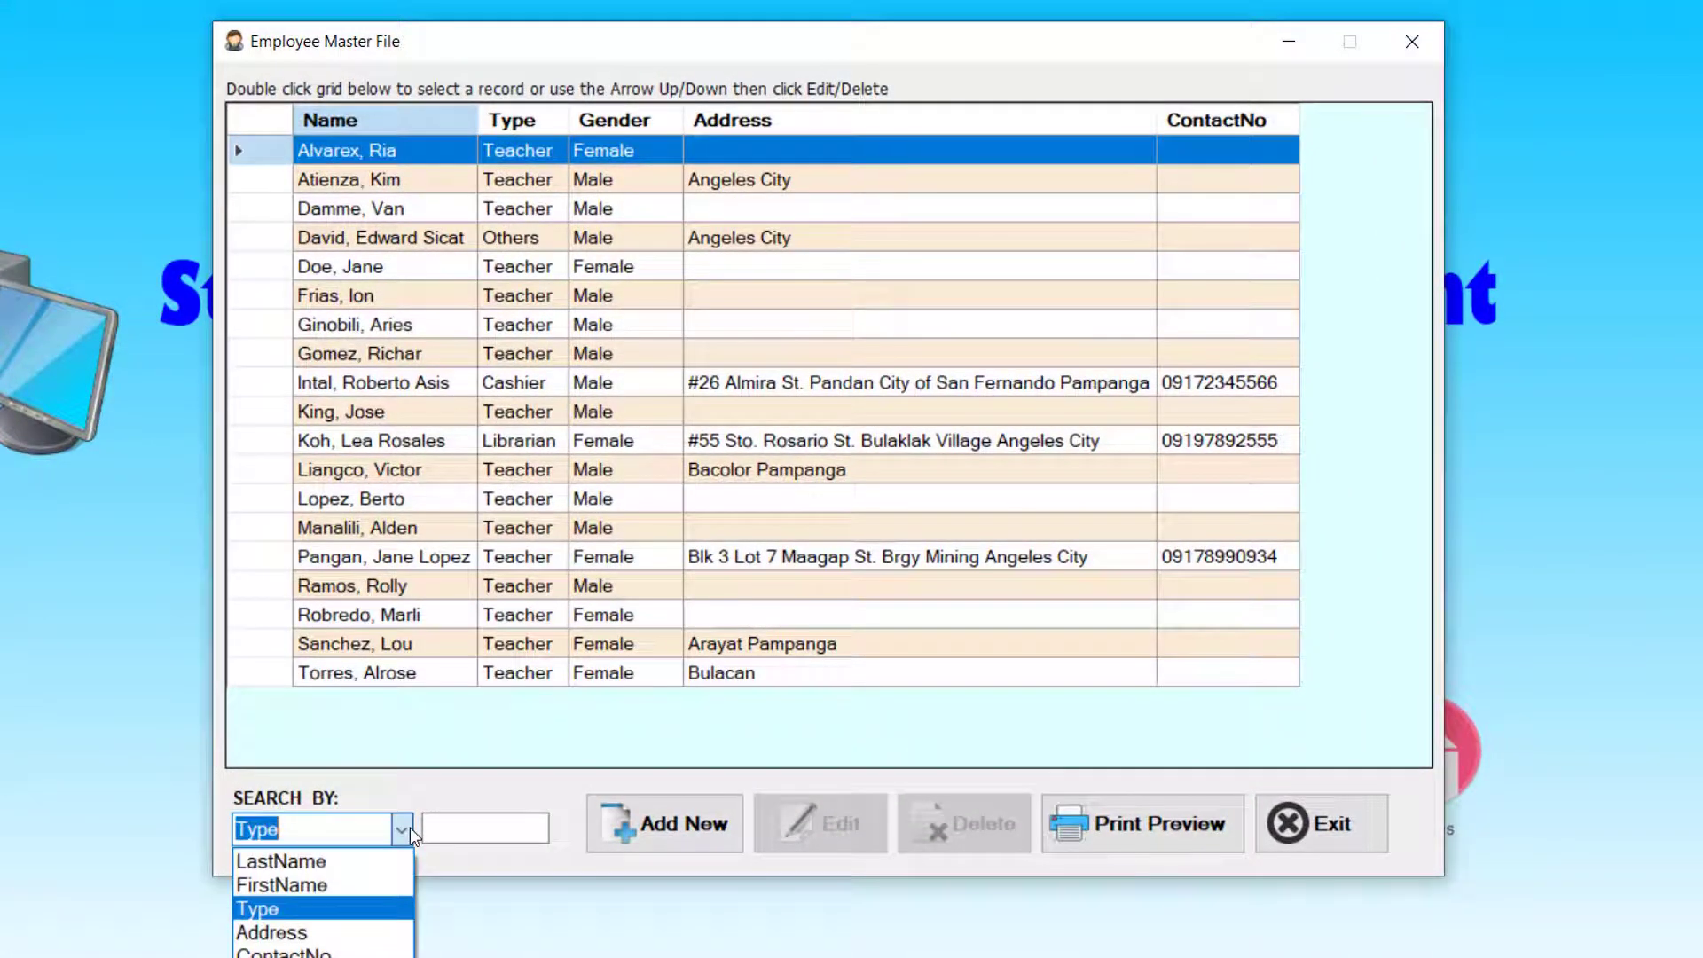
pyautogui.click(369, 862)
pyautogui.click(453, 836)
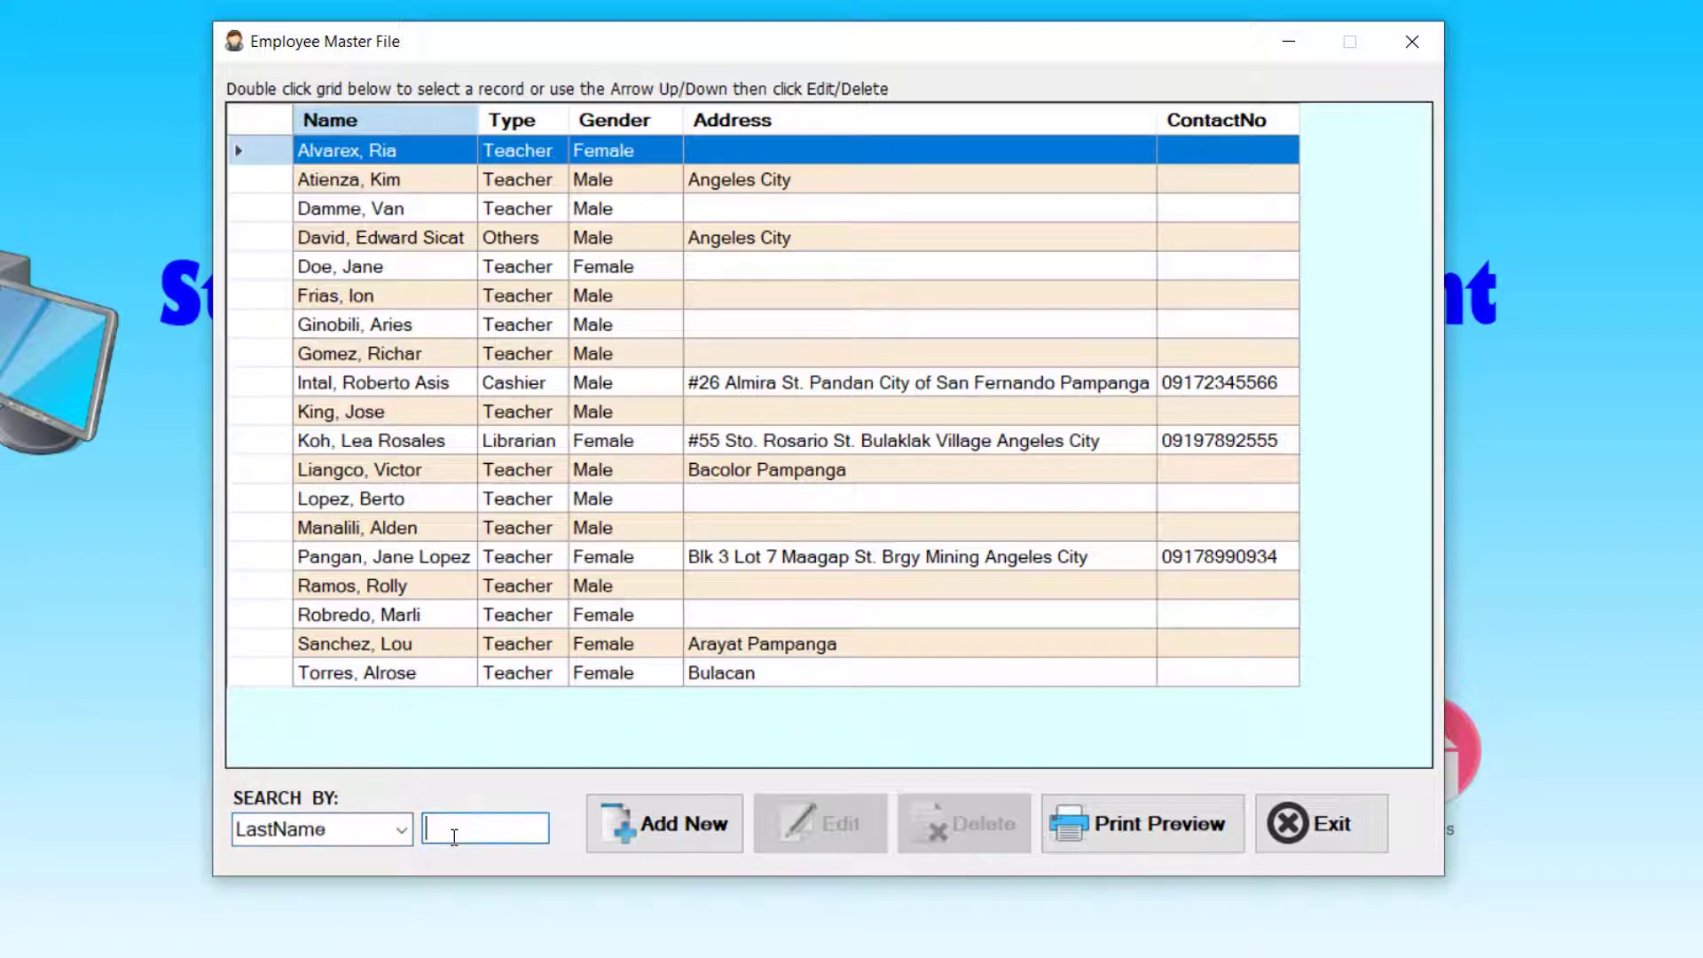
pyautogui.write('pa')
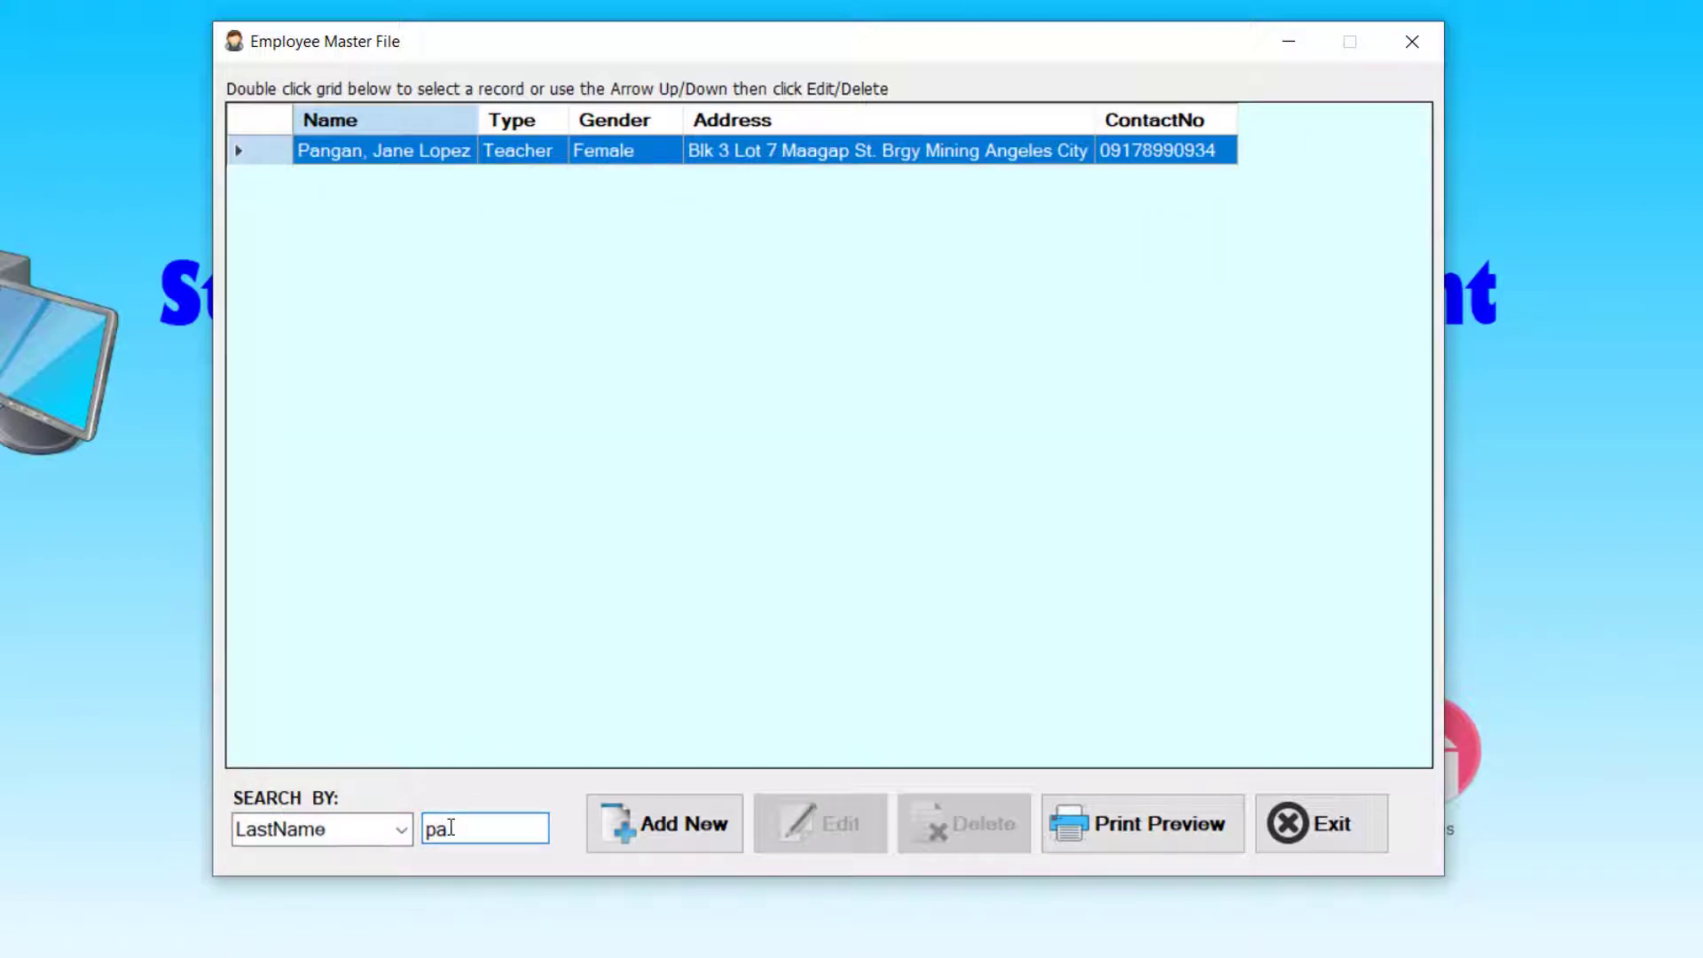
pyautogui.press('BackSpace')
pyautogui.press('BackSpace')
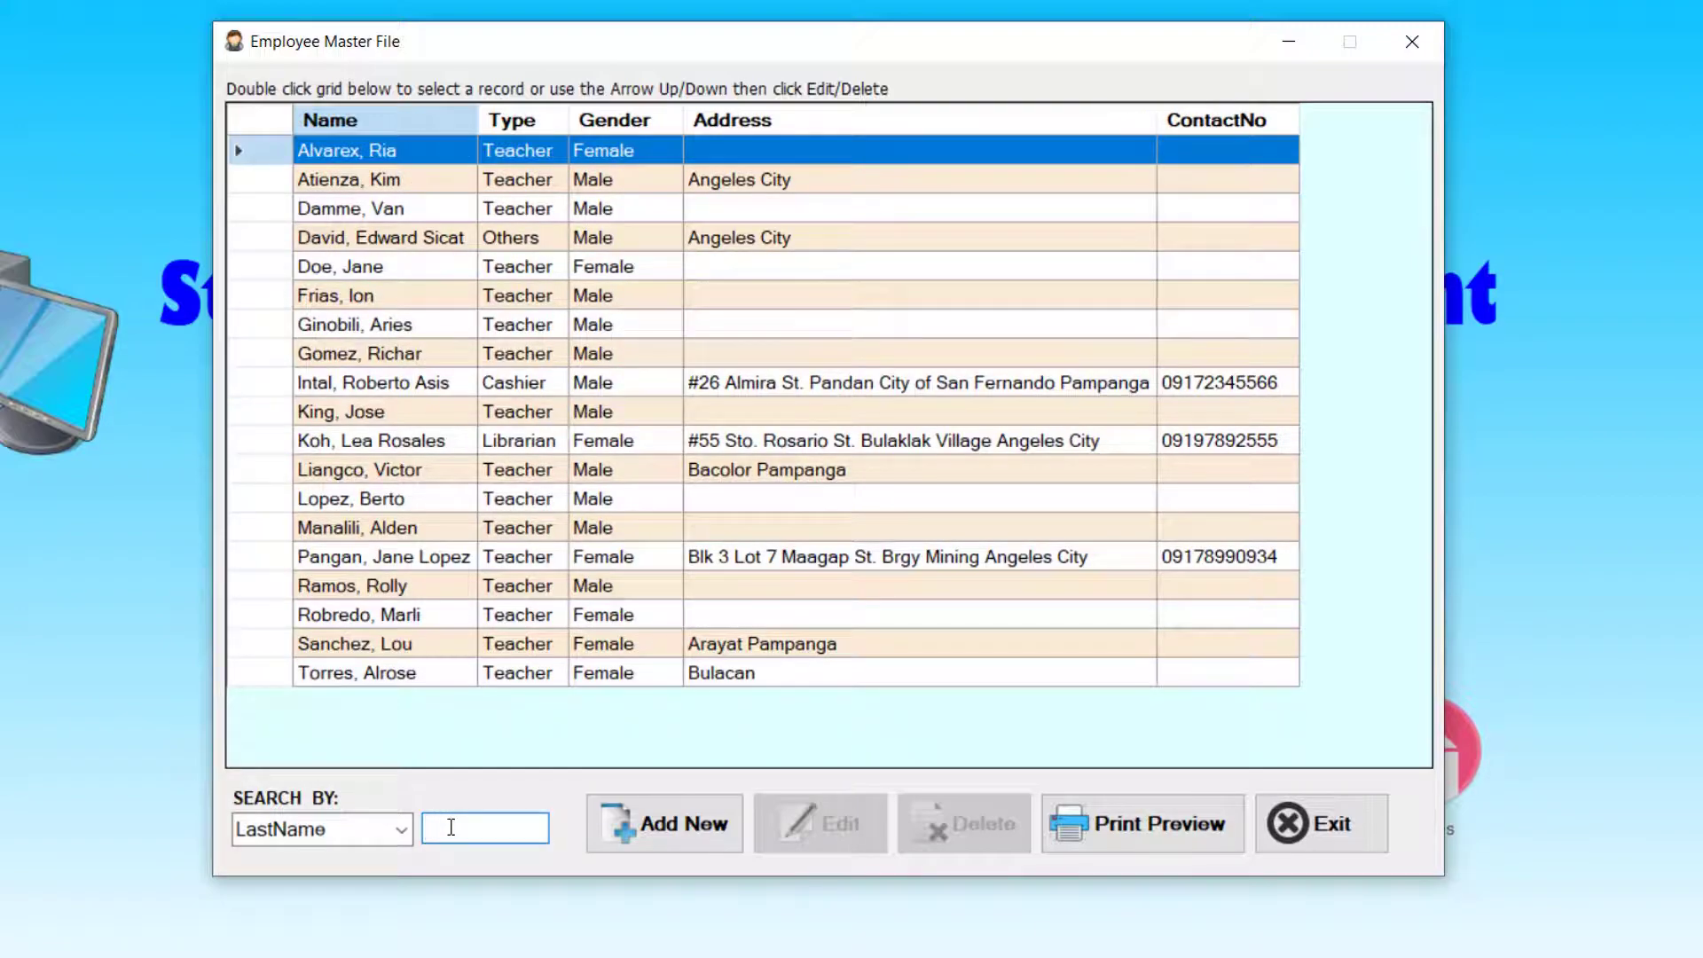
pyautogui.write('in')
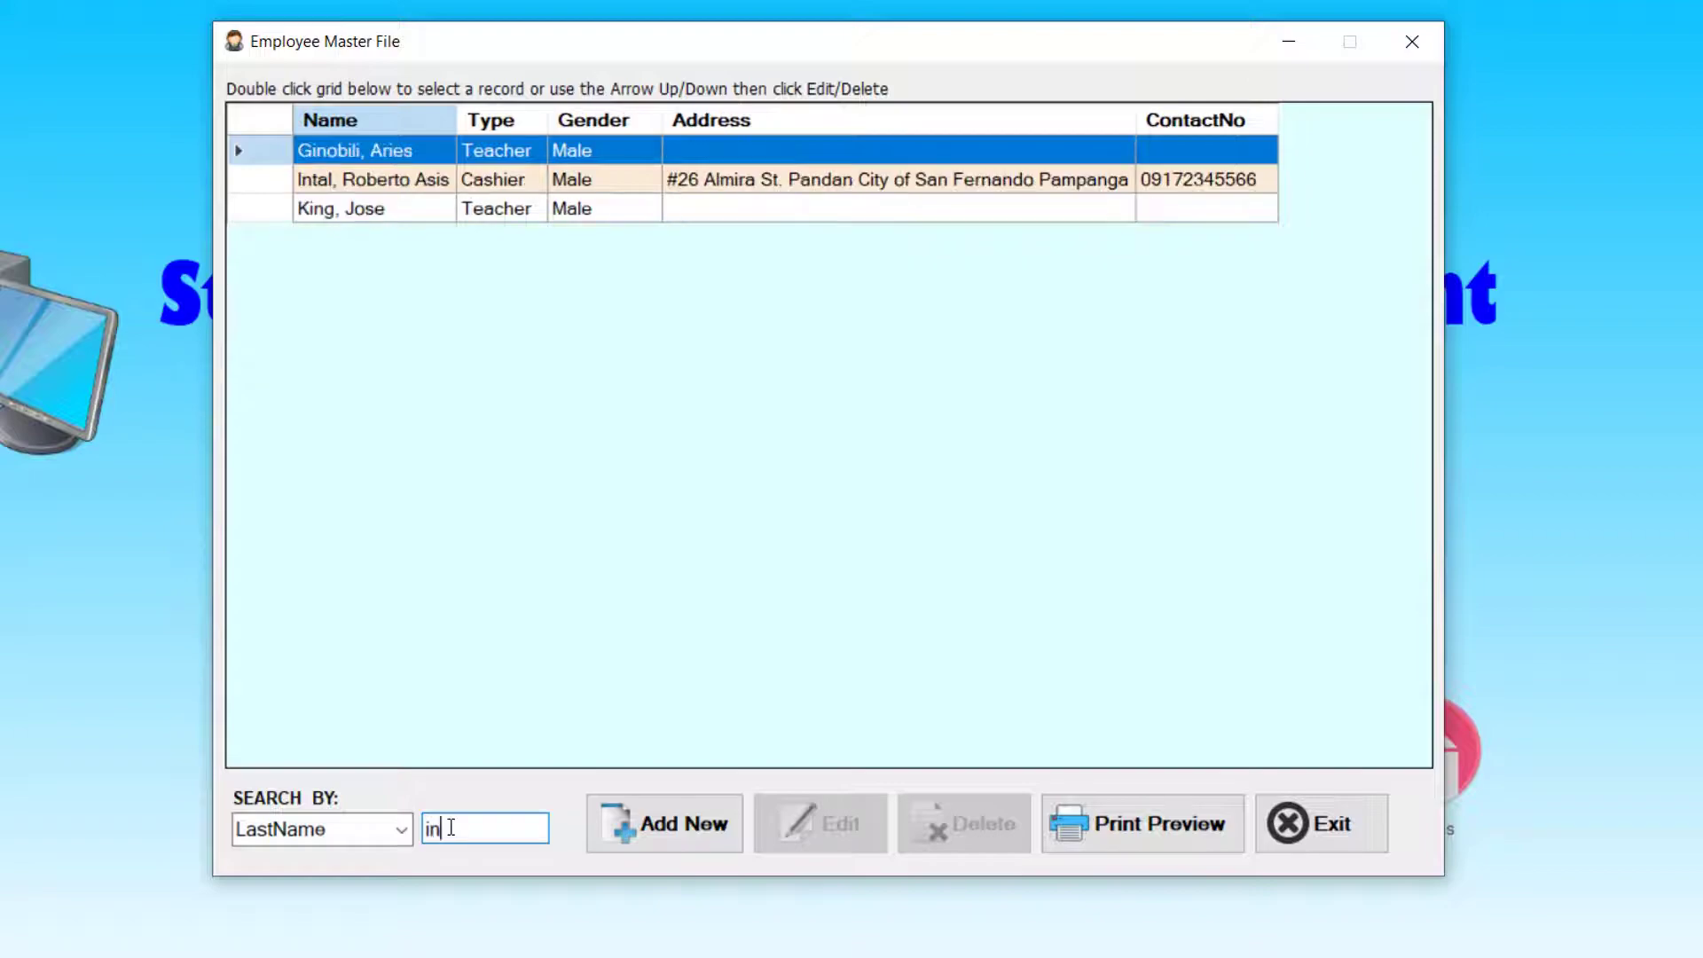
pyautogui.write('ta')
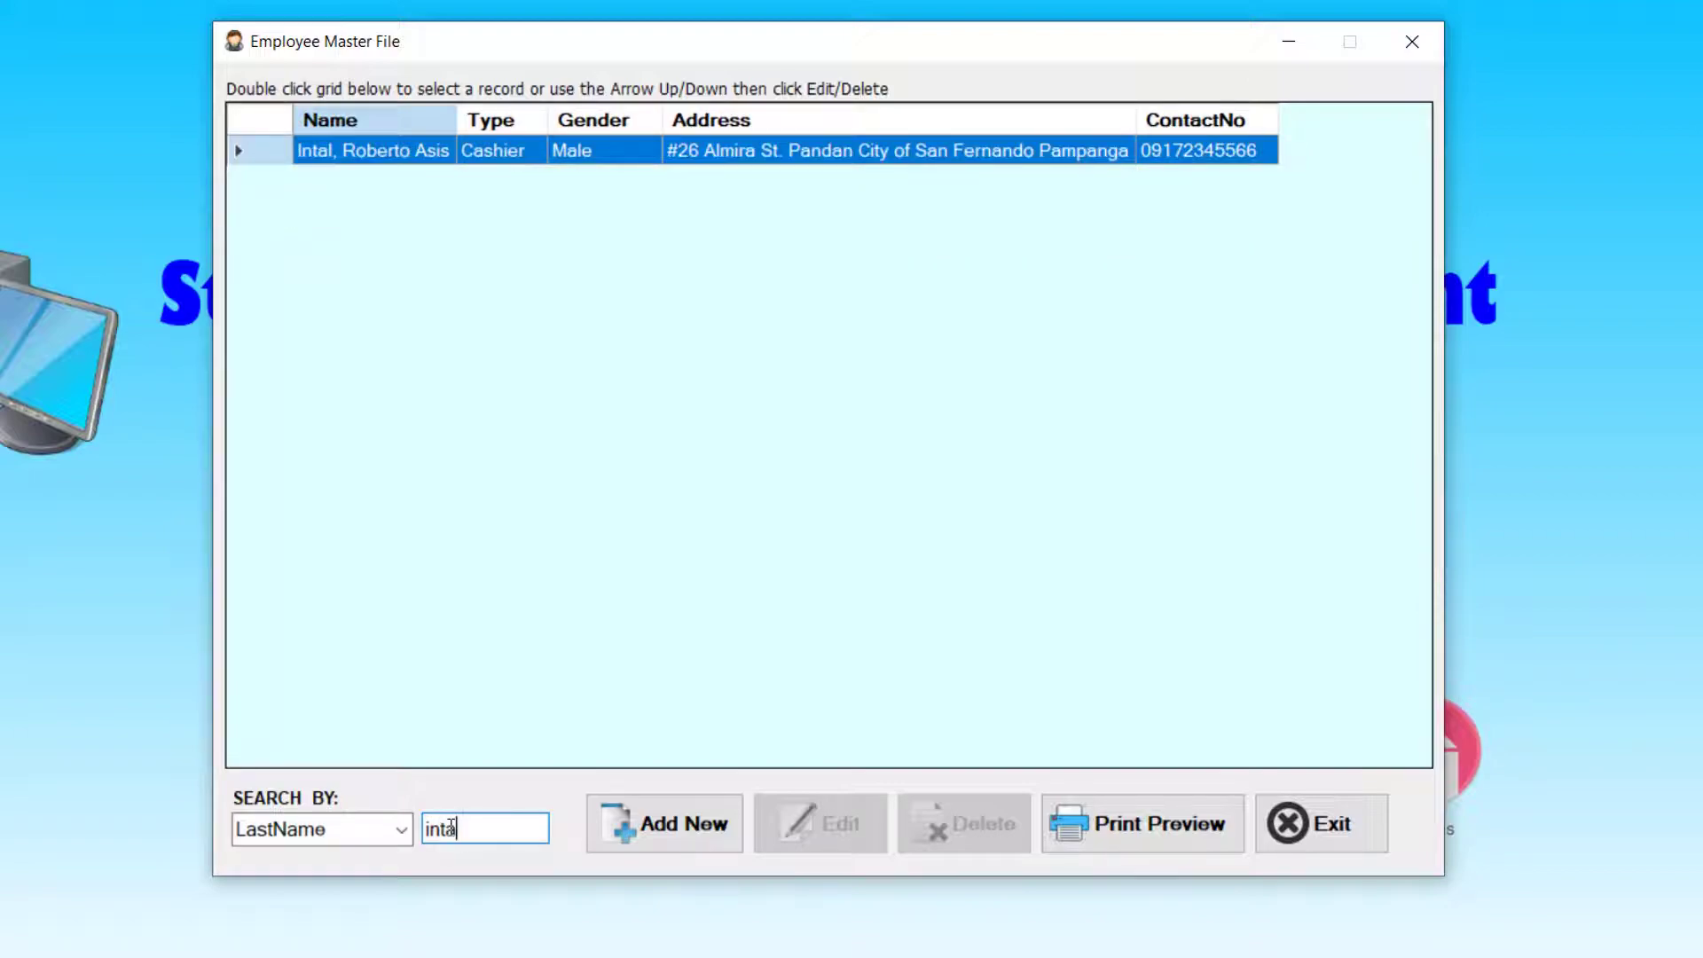
pyautogui.press('BackSpace')
pyautogui.press('BackSpace')
pyautogui.press('BackSpace')
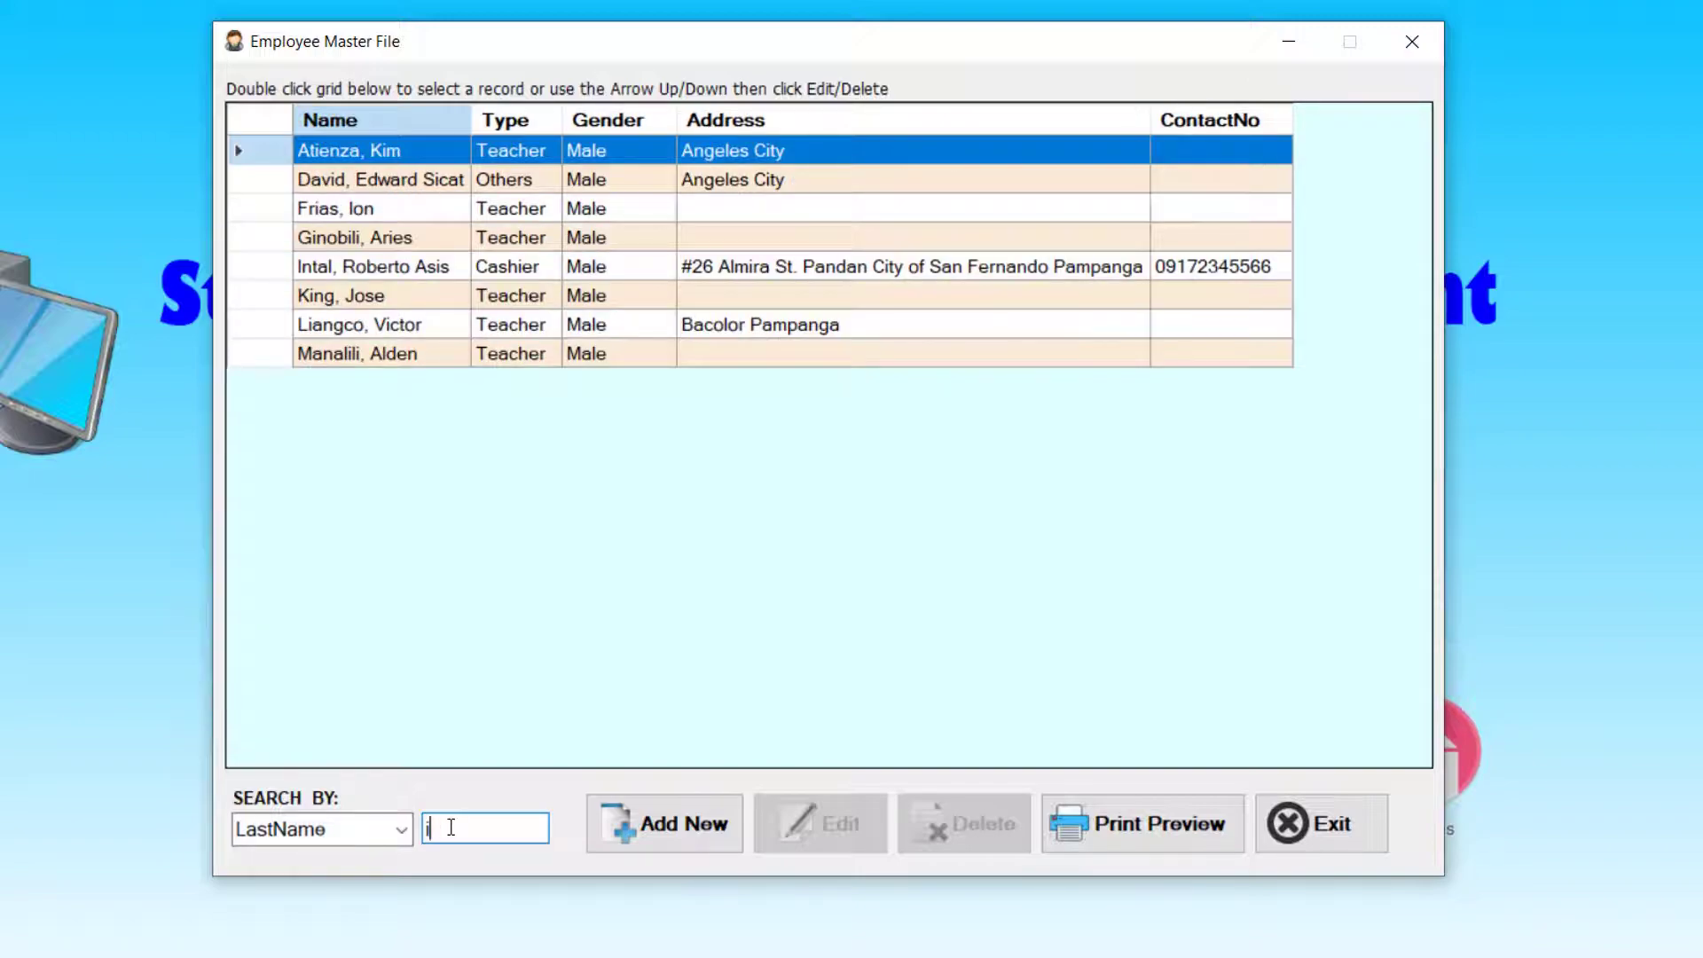
pyautogui.press('BackSpace')
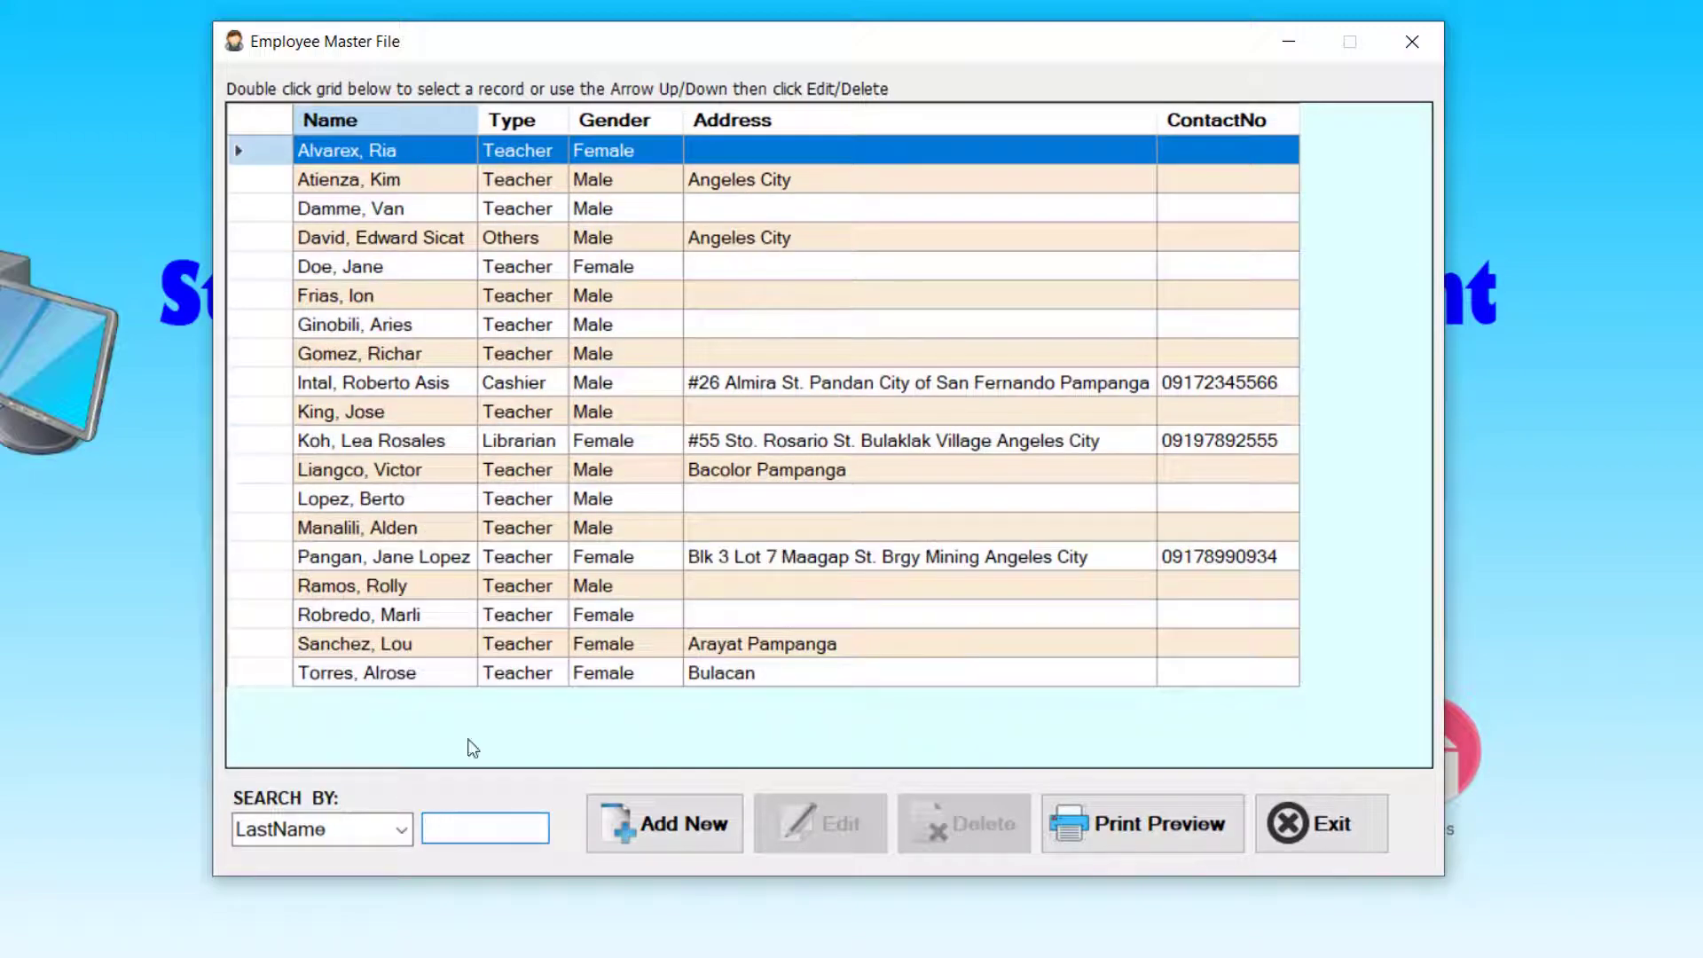